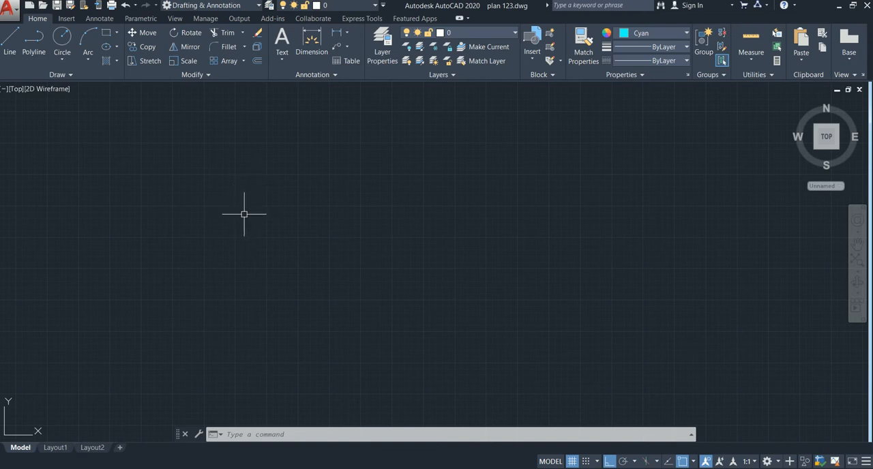
Draw a horizontal line 3' long in the empty drawing area
text(L)
key(Return)
click(219, 203)
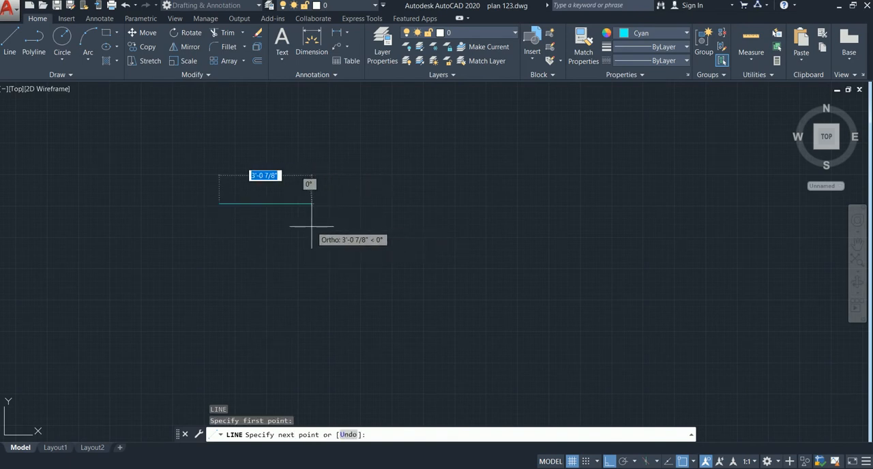
text(3')
key(Return)
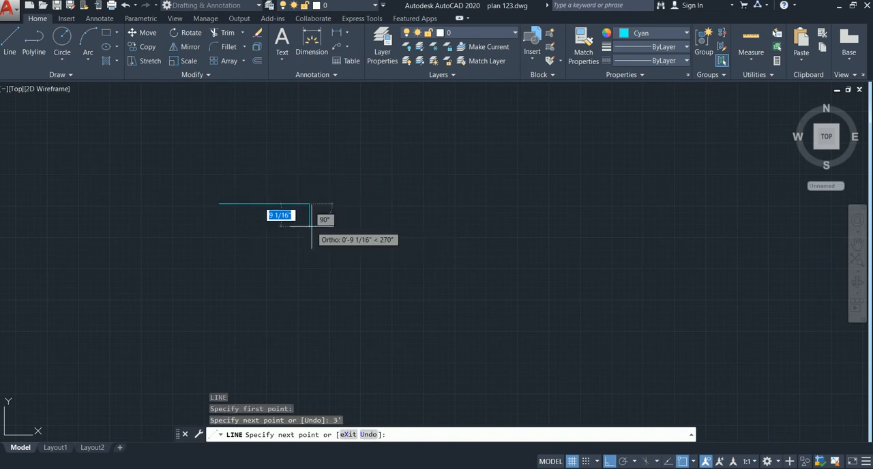
key(Escape)
scroll(254, 201, up, 2)
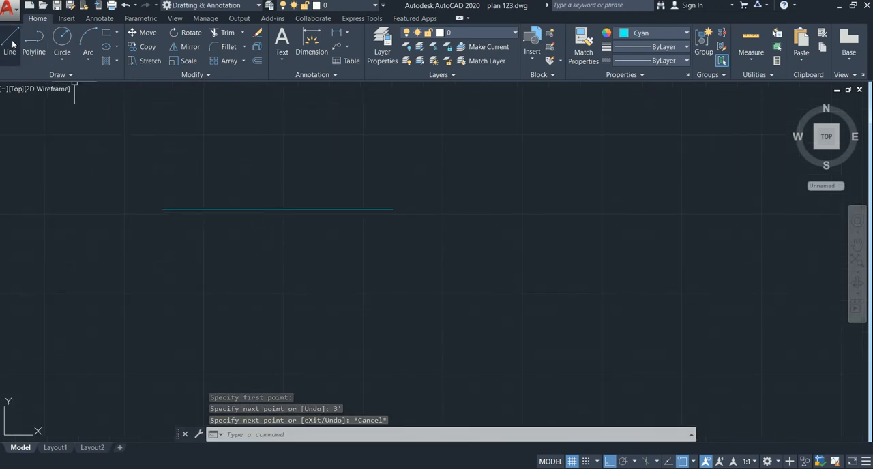
scroll(298, 258, down, 2)
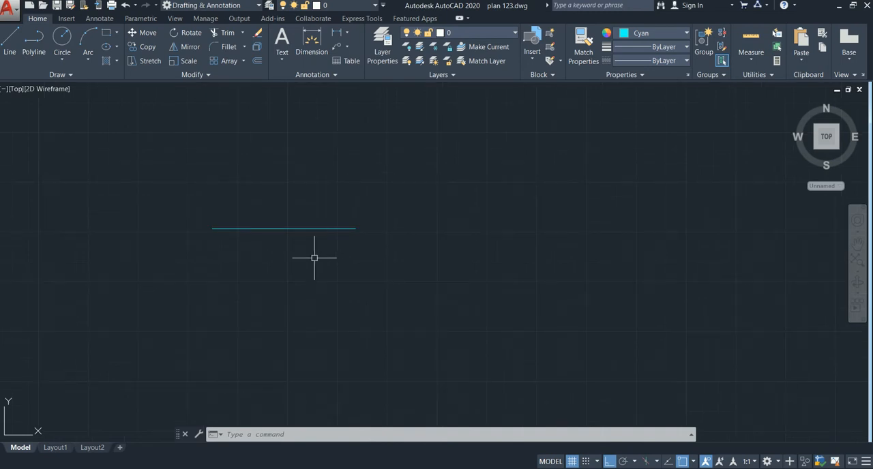
key(Escape)
Draw an open four-segment stepped polyline beside the line, running down, right, up and right again
scroll(171, 263, down, 1)
scroll(277, 245, up, 1)
scroll(321, 247, down, 2)
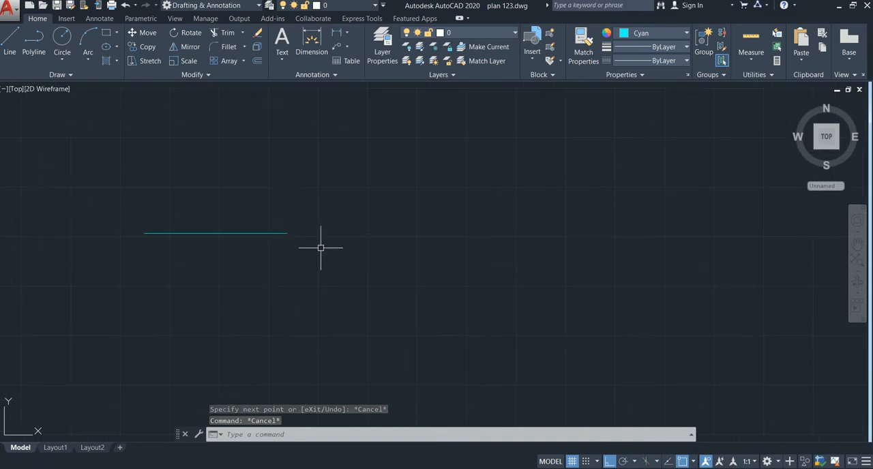
mouse_move(318, 244)
middle_down()
mouse_move(246, 249)
mouse_move(147, 238)
middle_up()
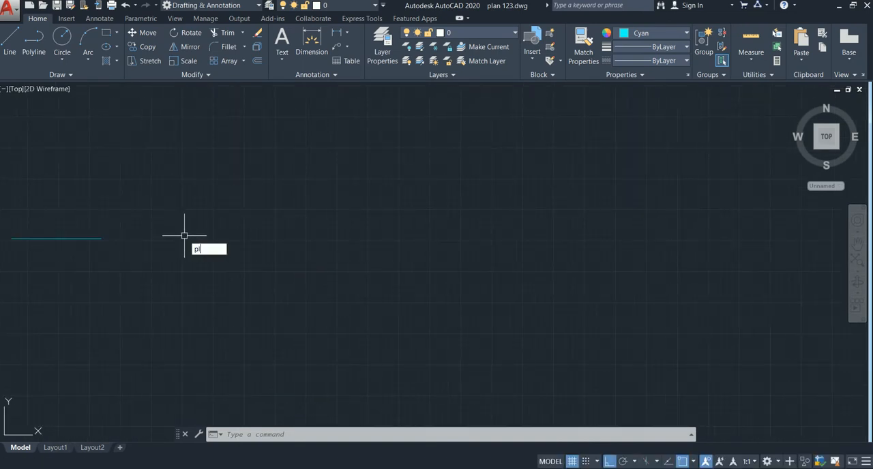
text(l)
key(Return)
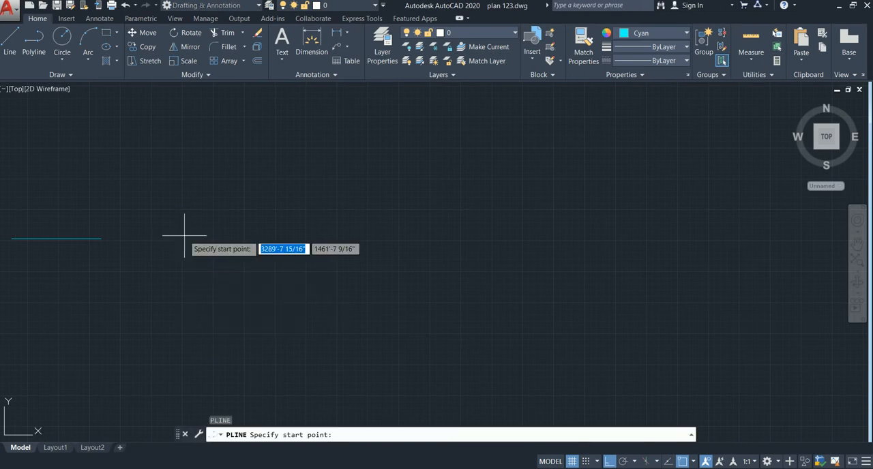
click(186, 217)
click(186, 272)
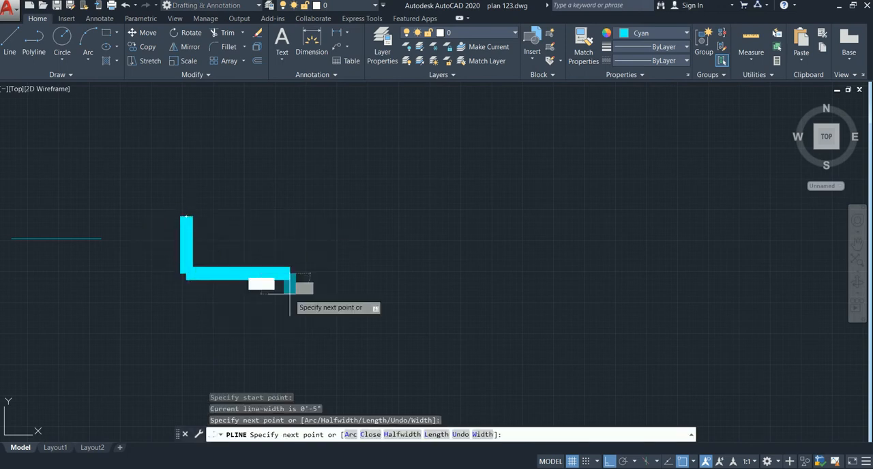
click(290, 273)
click(290, 234)
click(434, 233)
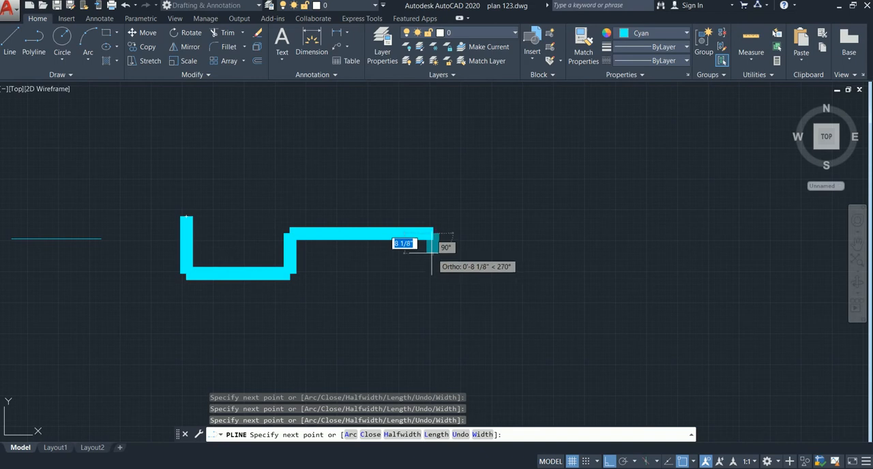
key(Escape)
Set the stepped polyline's global width to 0 in its quick properties and deselect it
scroll(289, 246, up, 5)
scroll(307, 253, down, 3)
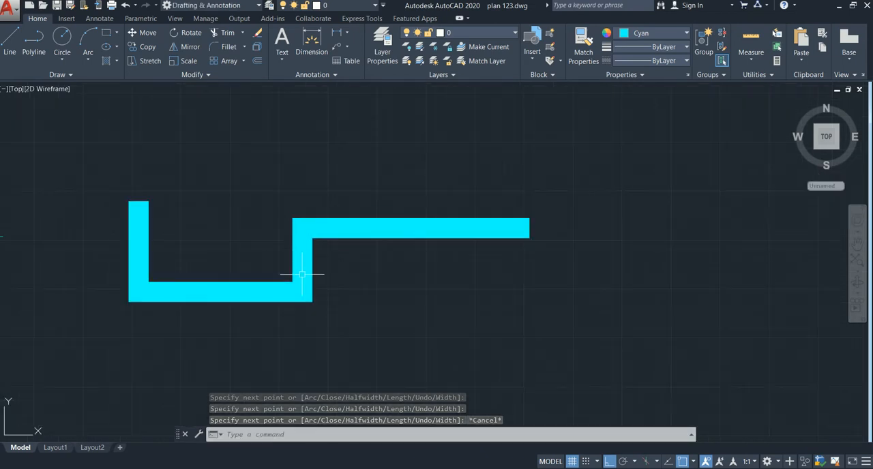
scroll(260, 284, down, 4)
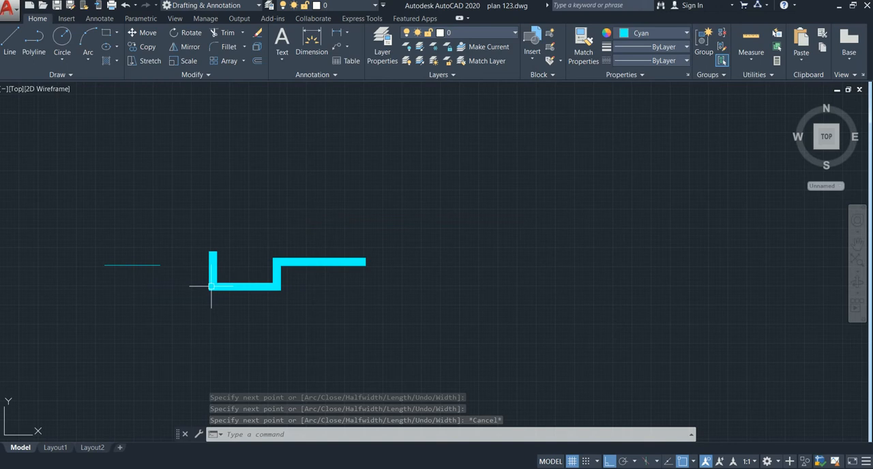
scroll(391, 197, up, 2)
scroll(322, 164, down, 2)
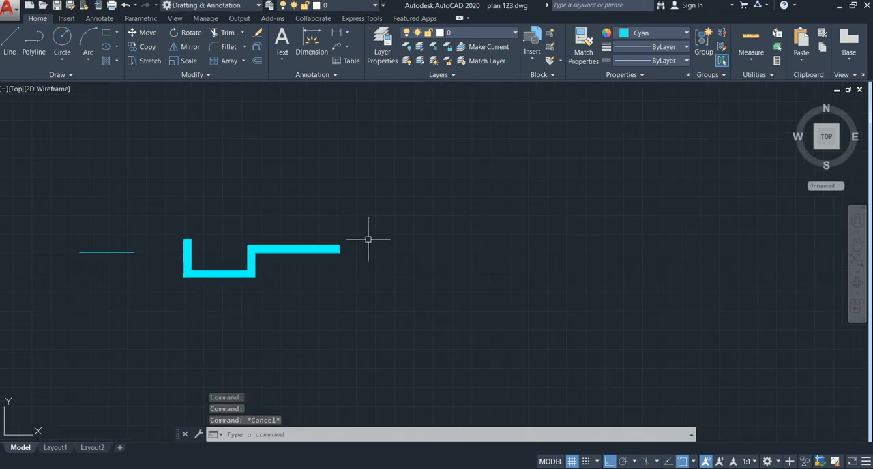
click(370, 219)
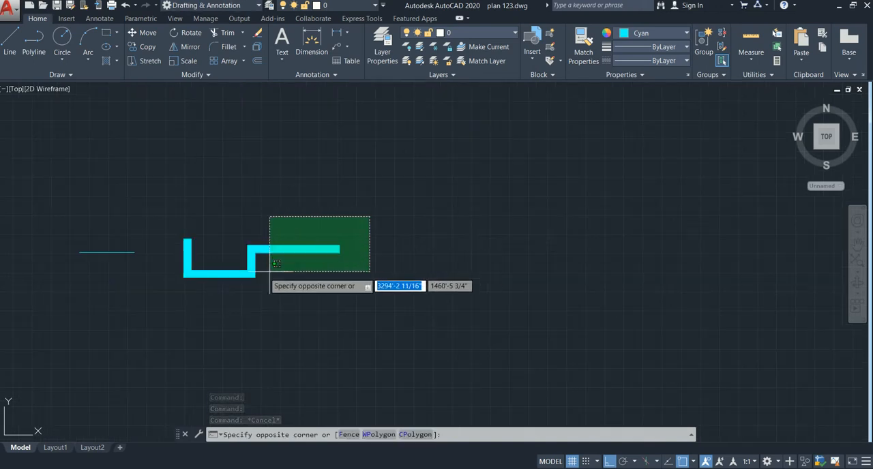
click(148, 287)
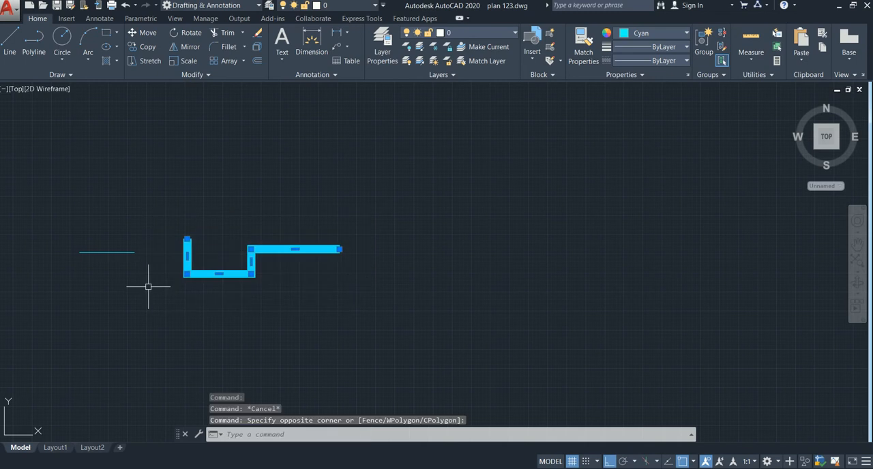
right_click(261, 260)
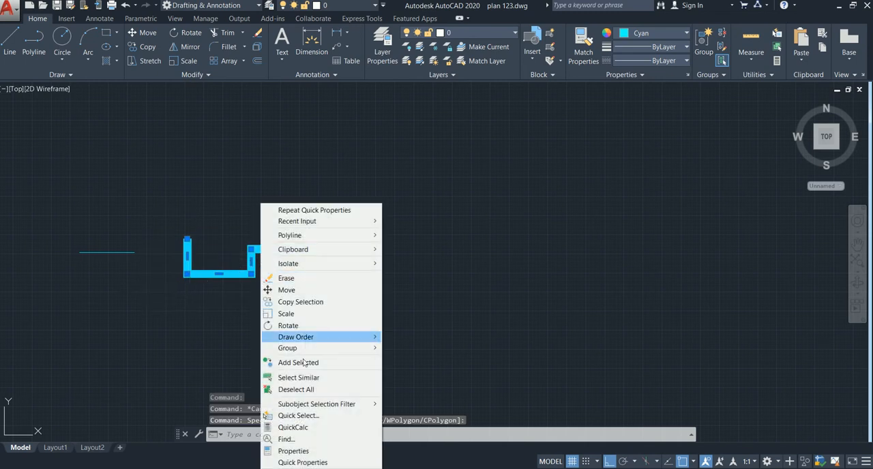
click(331, 464)
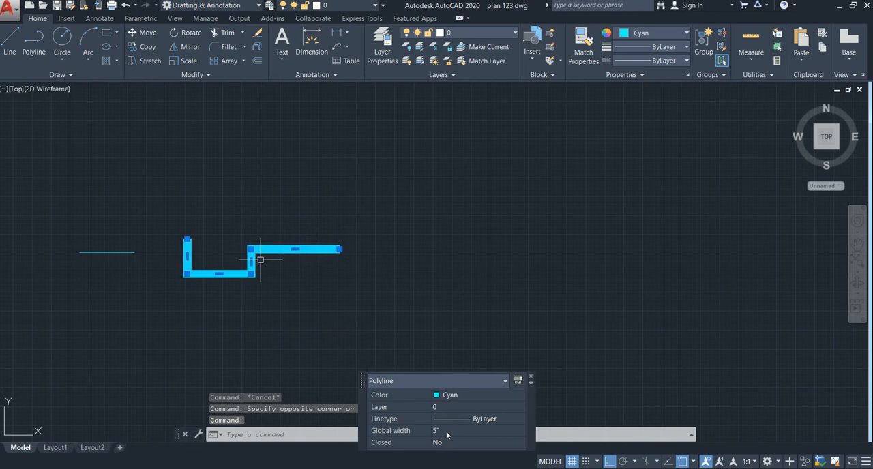
click(446, 432)
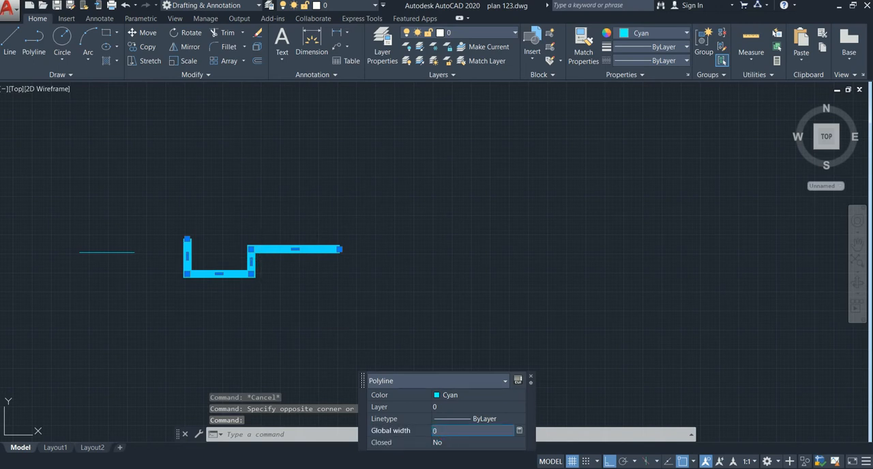
text(0)
key(Return)
click(421, 291)
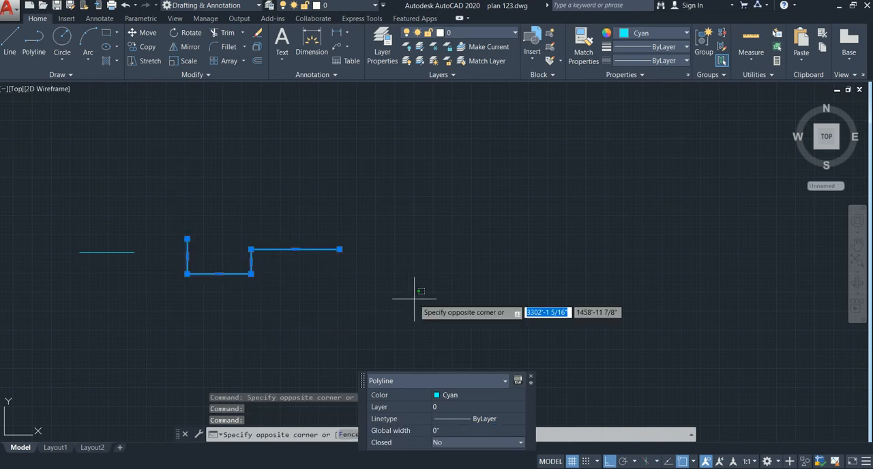
key(Escape)
key(Escape)
Draw a circle with a 3' radius above the free end of the stepped polyline
scroll(271, 275, up, 1)
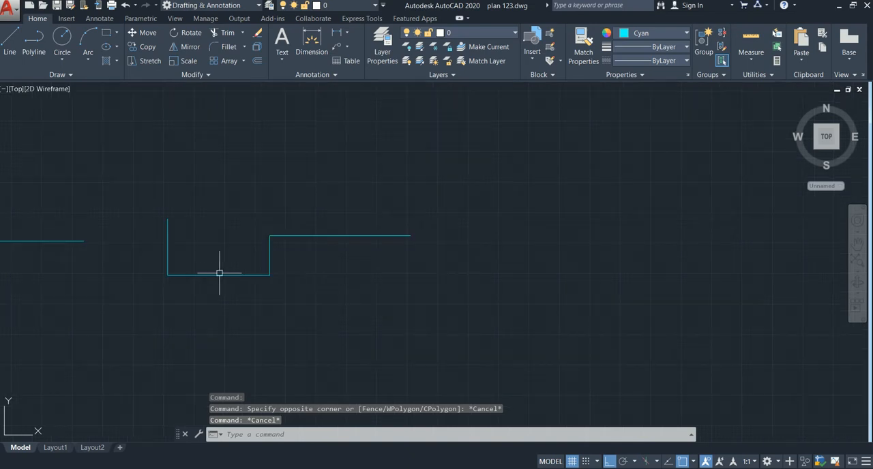
scroll(278, 271, up, 1)
scroll(278, 274, down, 1)
scroll(294, 266, down, 1)
middle_drag(365, 272, 292, 264)
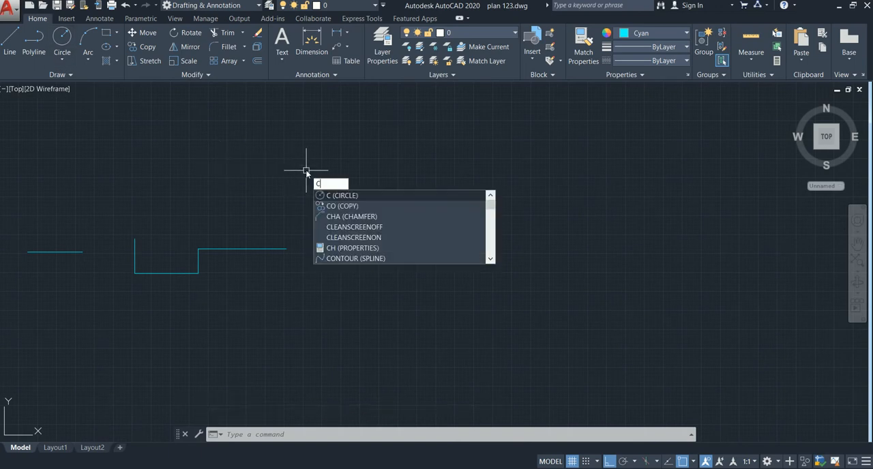
key(Return)
click(319, 179)
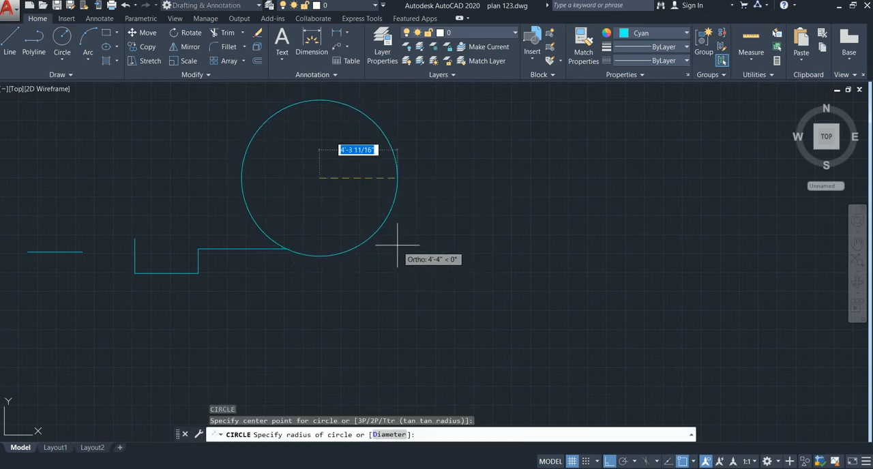
text(3')
key(Return)
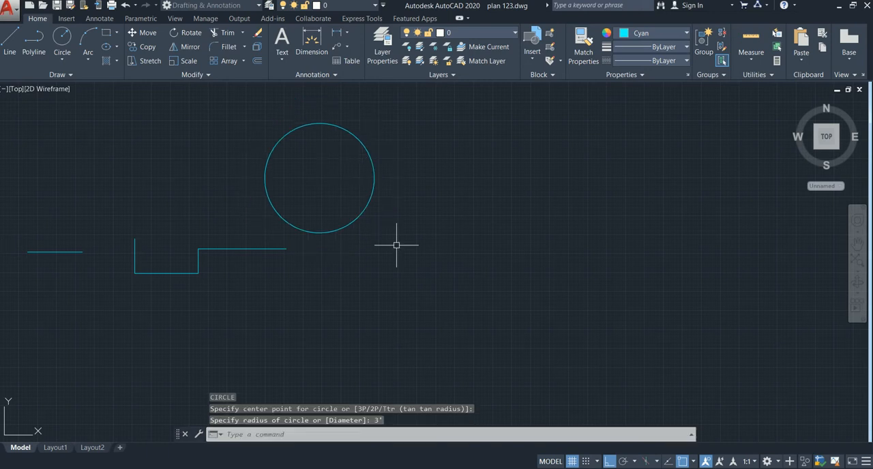
Draw a single vertical line in the empty area to the right of the circle
mouse_move(335, 205)
middle_down()
mouse_move(352, 238)
mouse_move(482, 173)
mouse_move(480, 184)
middle_up()
middle_drag(698, 262, 207, 350)
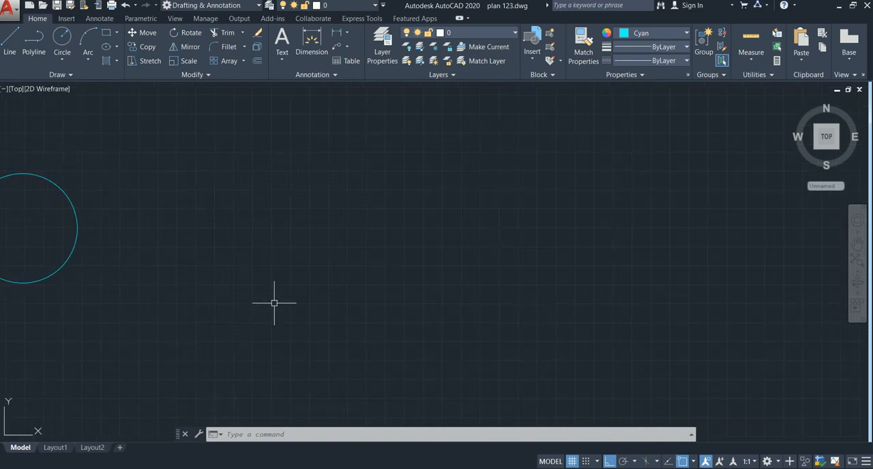
text(l)
key(Return)
click(299, 193)
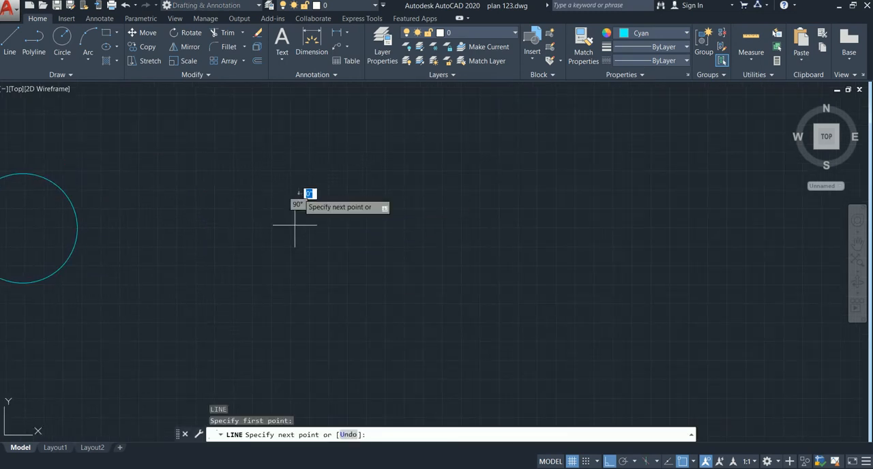
click(299, 275)
key(Escape)
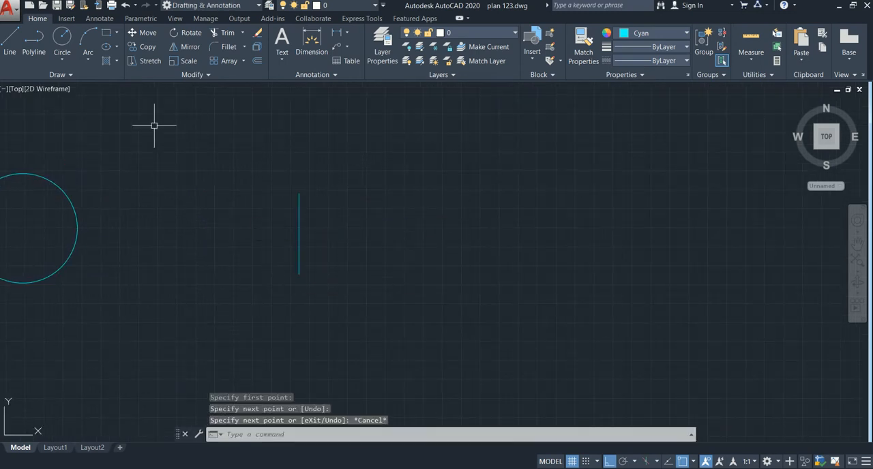
Turn Ortho off and draw a three-point arc from the vertical line's upper end, ending level with its lower end like a door swing
key(Return)
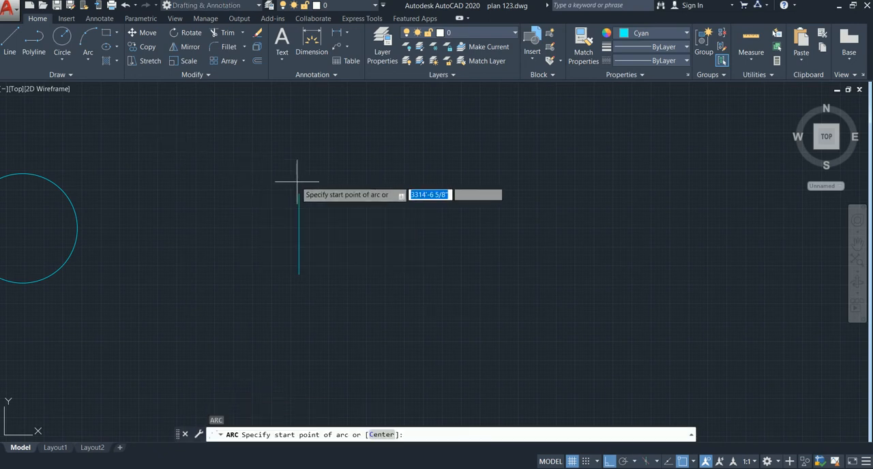
click(299, 193)
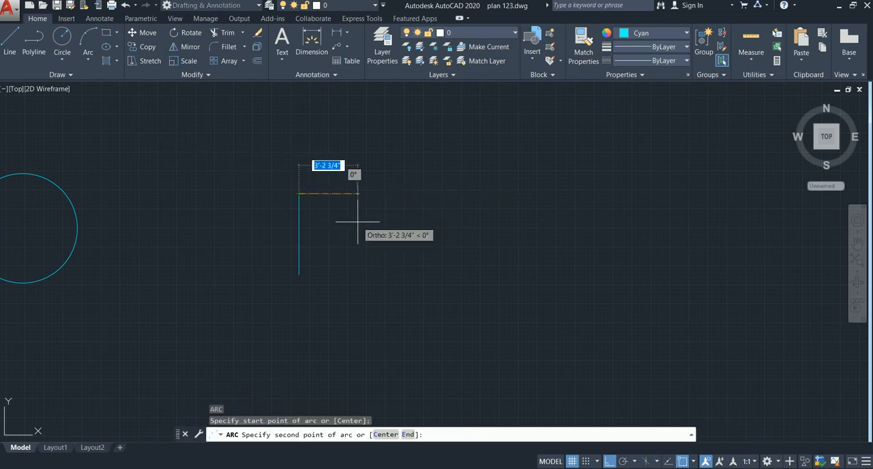
key(F8)
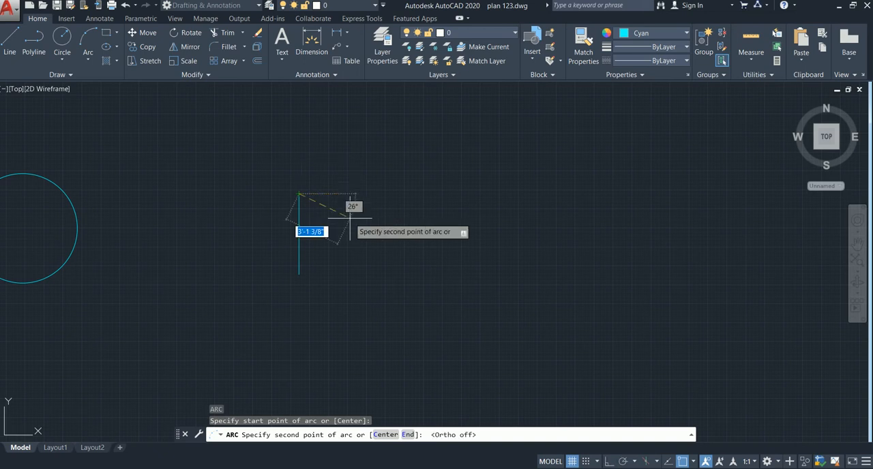
click(351, 218)
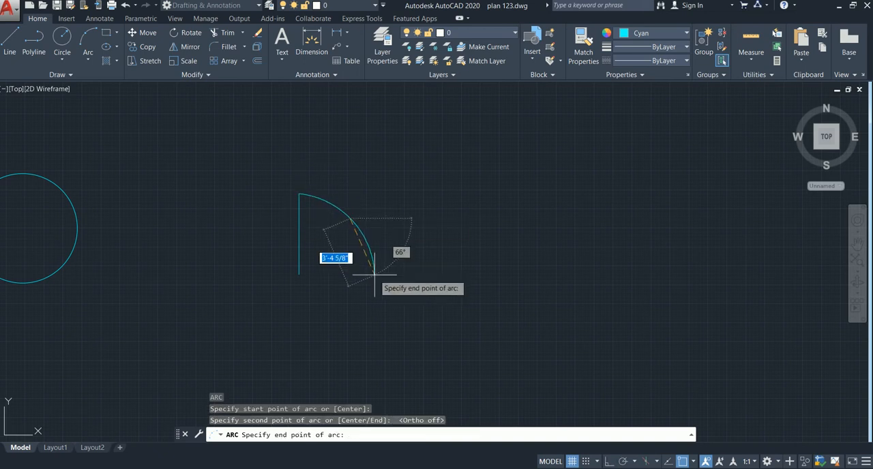
click(374, 274)
key(Escape)
scroll(345, 237, up, 2)
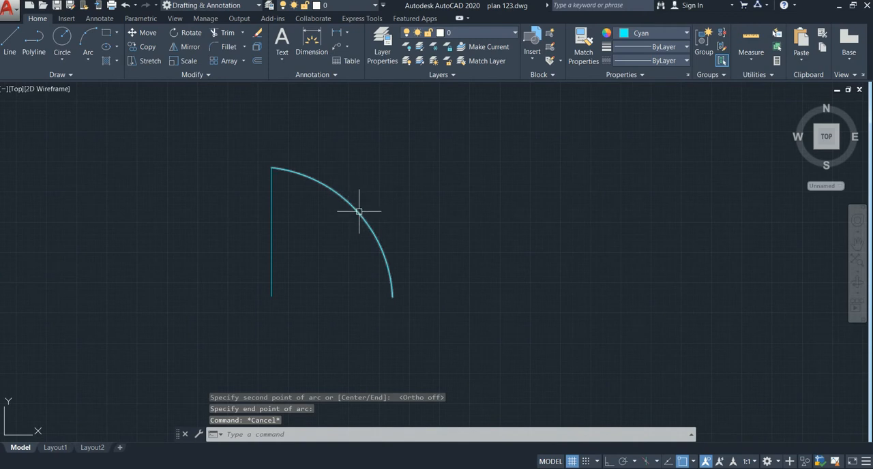
key(Escape)
Draw a rectangle 3' wide and 4' high in the empty area to the right of the arc
middle_drag(452, 236, 296, 236)
middle_drag(450, 216, 408, 216)
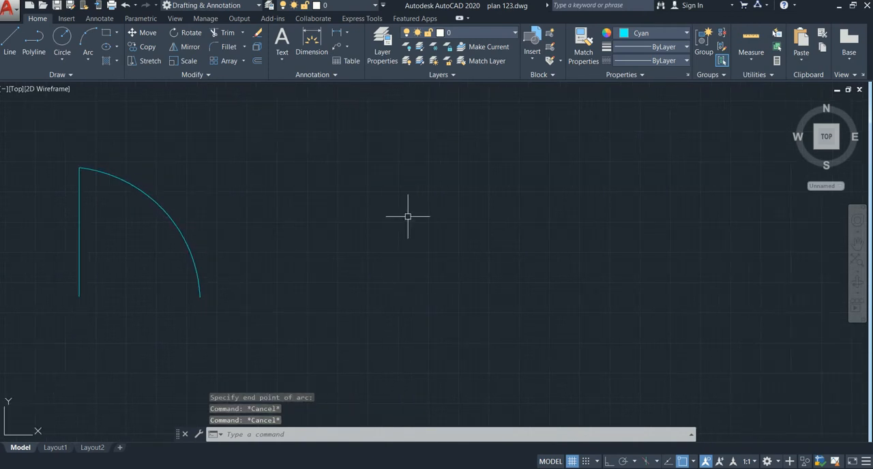
text(rec)
key(Return)
click(358, 169)
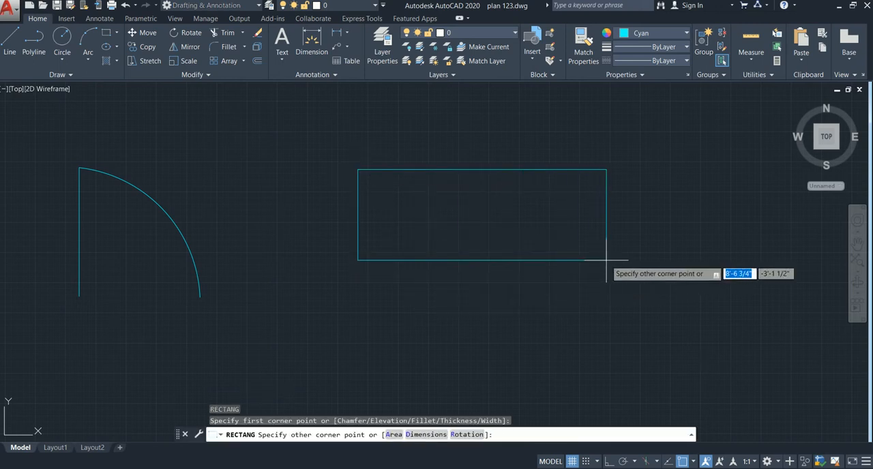
text(3)
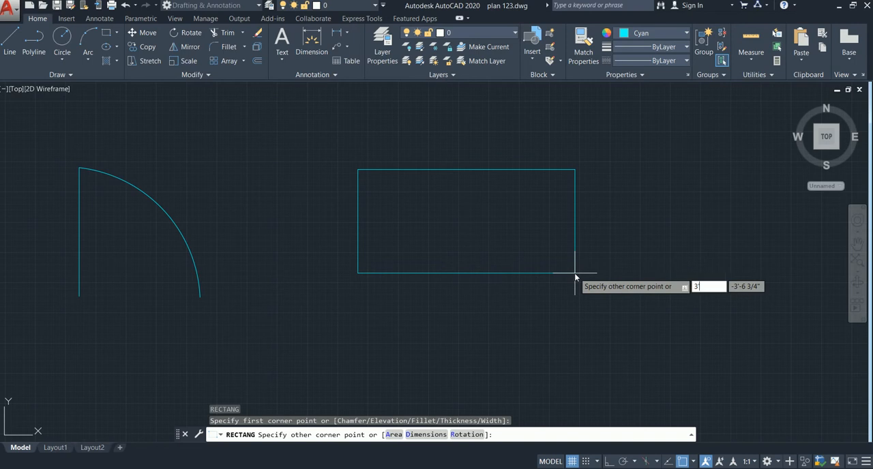
text(')
key(Tab)
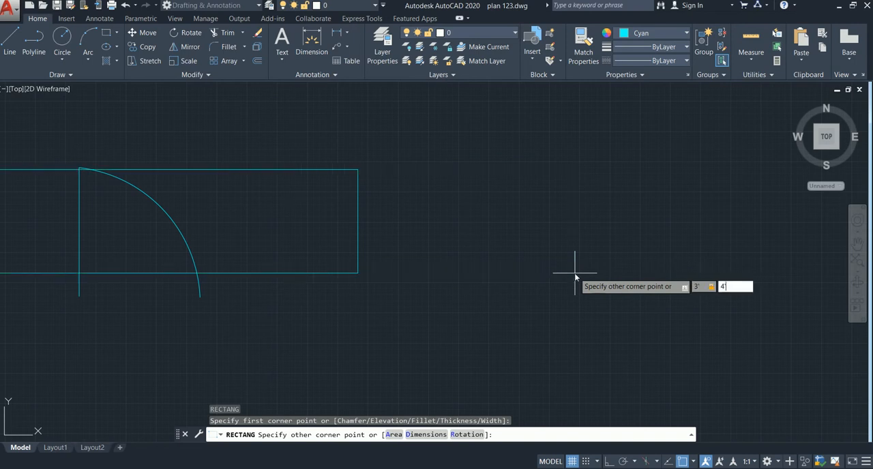
key(Return)
mouse_move(349, 241)
middle_down()
mouse_move(308, 221)
mouse_move(286, 277)
mouse_move(298, 289)
mouse_move(273, 253)
middle_up()
middle_drag(367, 236, 349, 232)
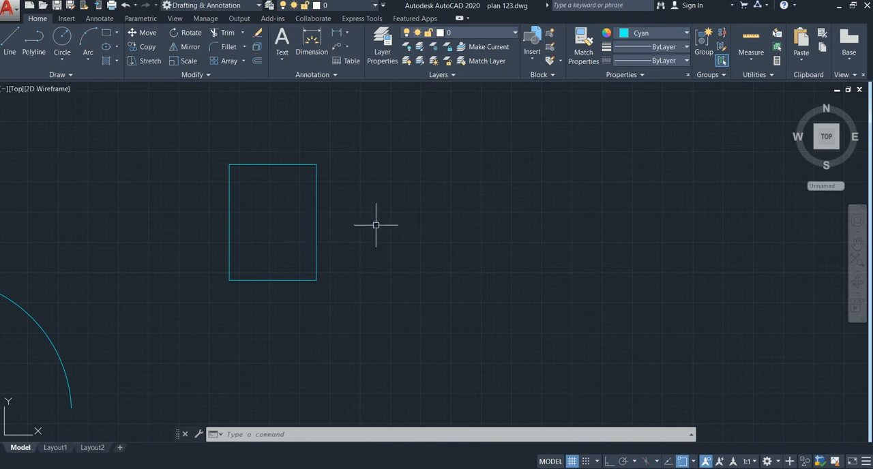
Draw a horizontal ellipse about 9' wide and 3'-6" high in the empty area to the right of the rectangle
middle_drag(352, 226, 317, 223)
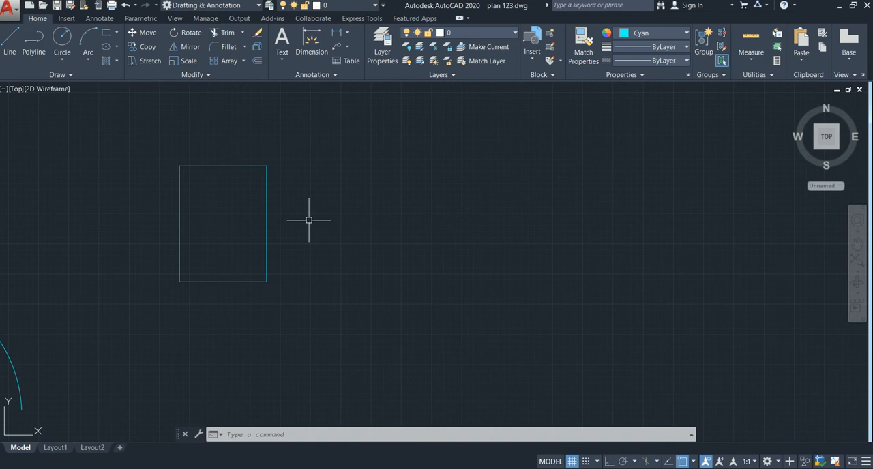
middle_drag(314, 233, 287, 229)
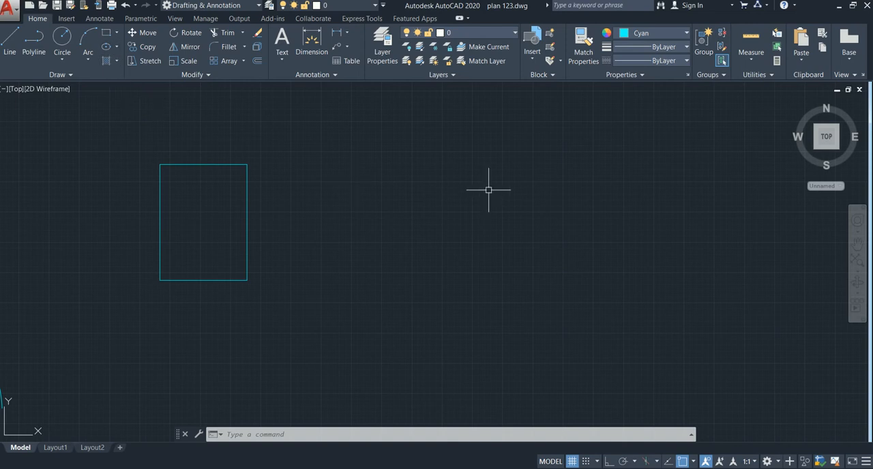
text(l)
key(Return)
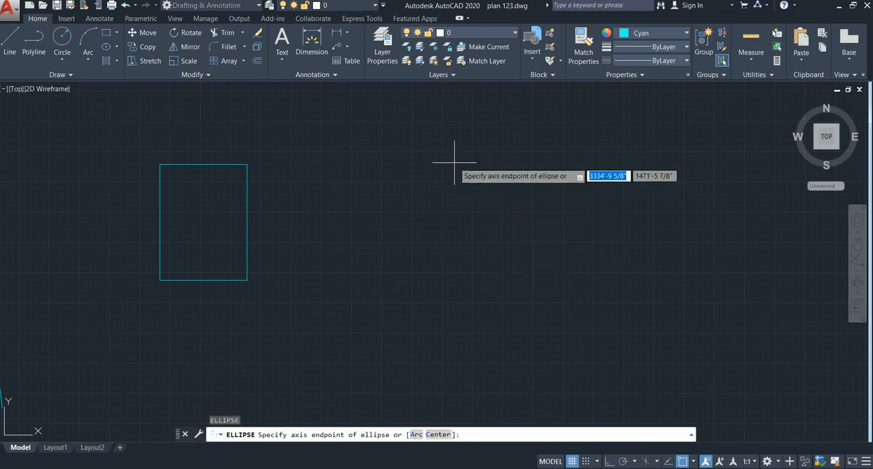
click(441, 173)
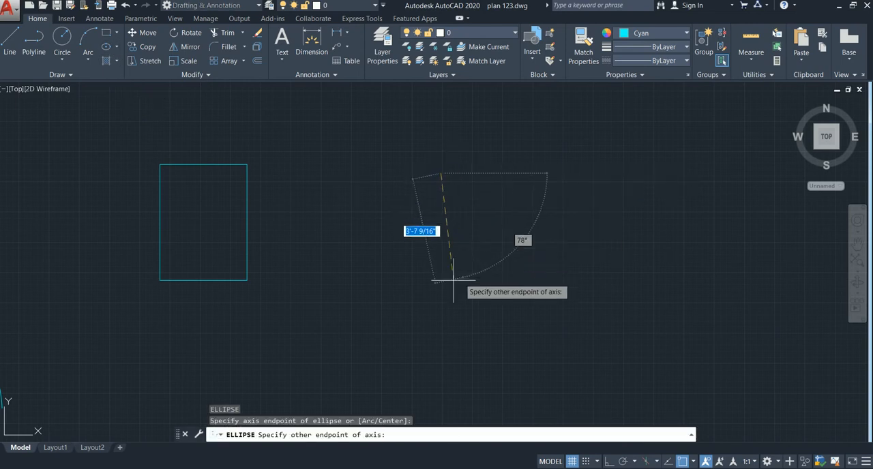
click(440, 273)
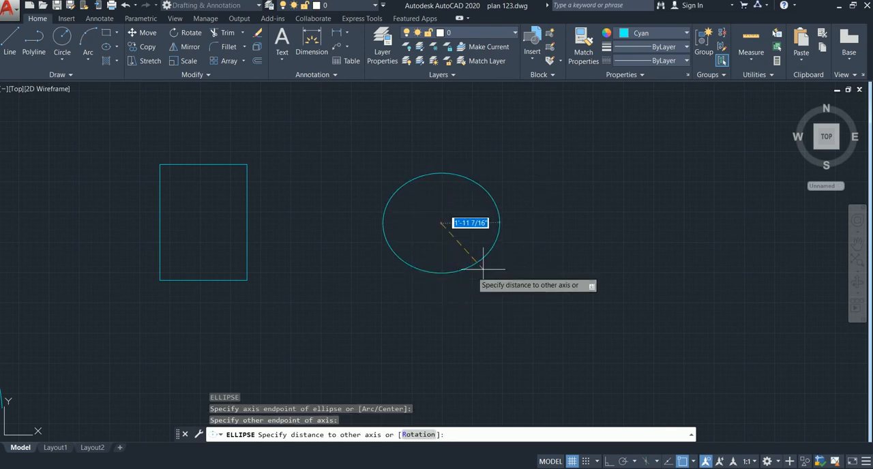
click(580, 223)
mouse_move(451, 249)
middle_down()
mouse_move(396, 271)
mouse_move(361, 269)
middle_up()
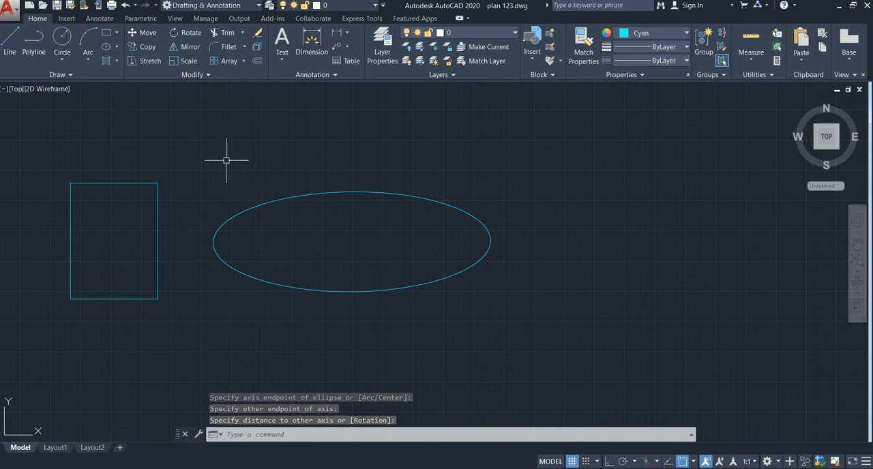
Fill the inside of the ellipse with a hatch using the SOLID pattern
text(h)
key(Return)
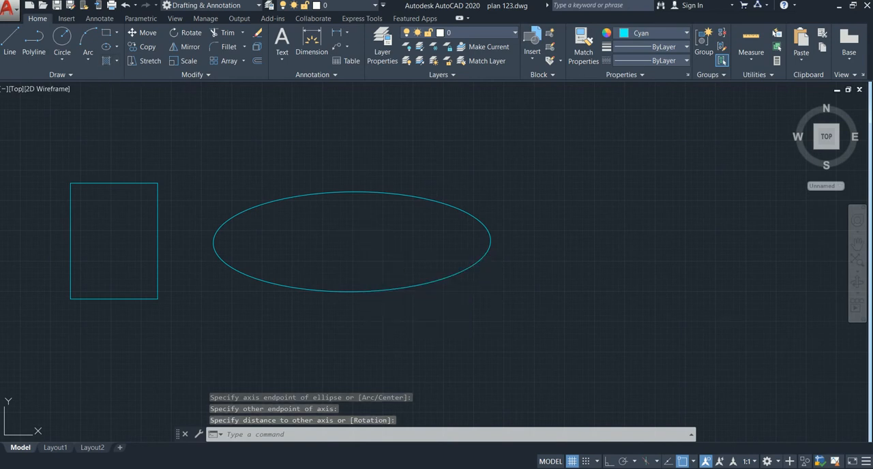
click(362, 238)
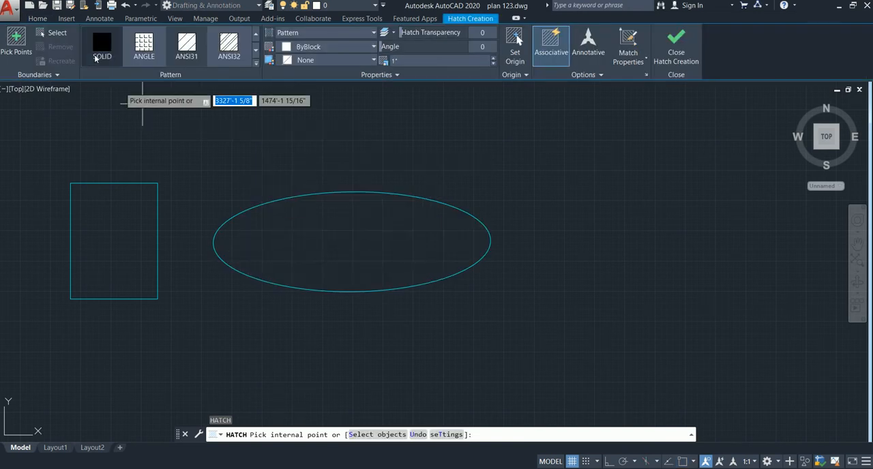
click(101, 63)
click(353, 258)
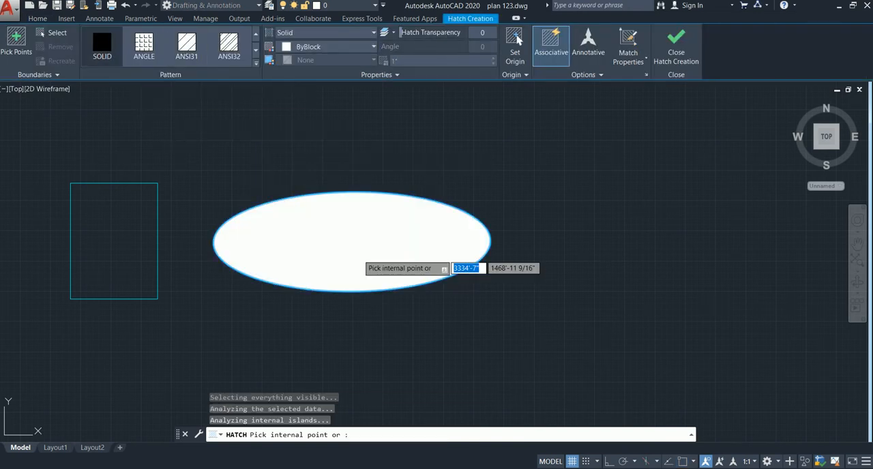
key(Escape)
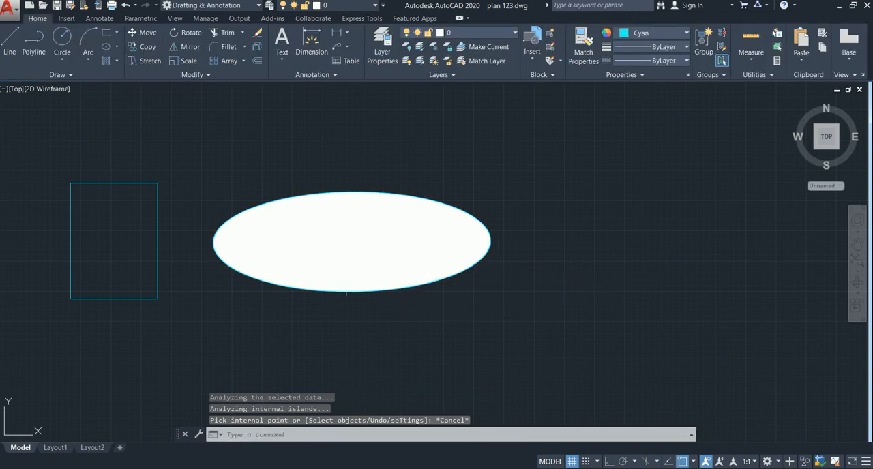
Move the ellipse together with its hatch from its lowest point to the empty area farther right of the rectangle
scroll(359, 259, down, 2)
scroll(330, 252, up, 4)
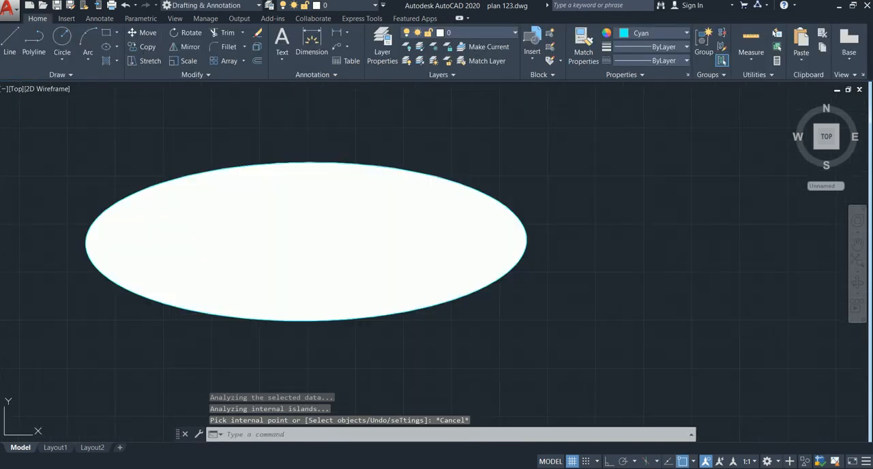
middle_drag(330, 252, 313, 247)
scroll(351, 238, down, 2)
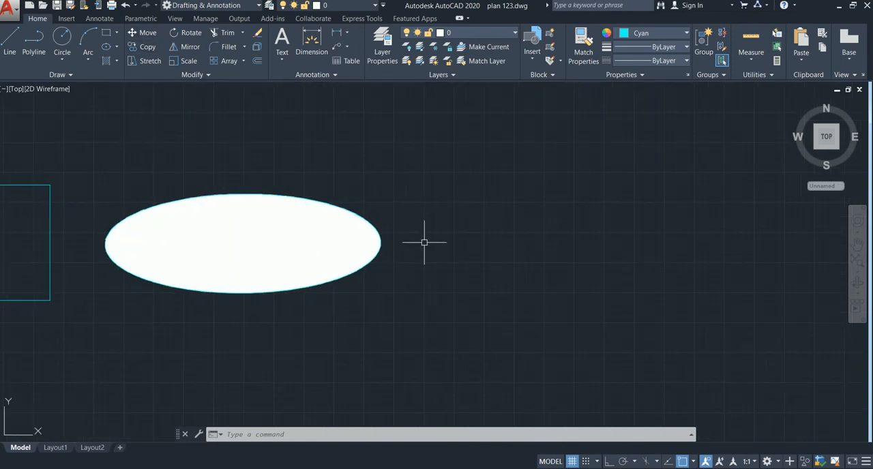
scroll(386, 242, down, 2)
middle_drag(396, 240, 410, 221)
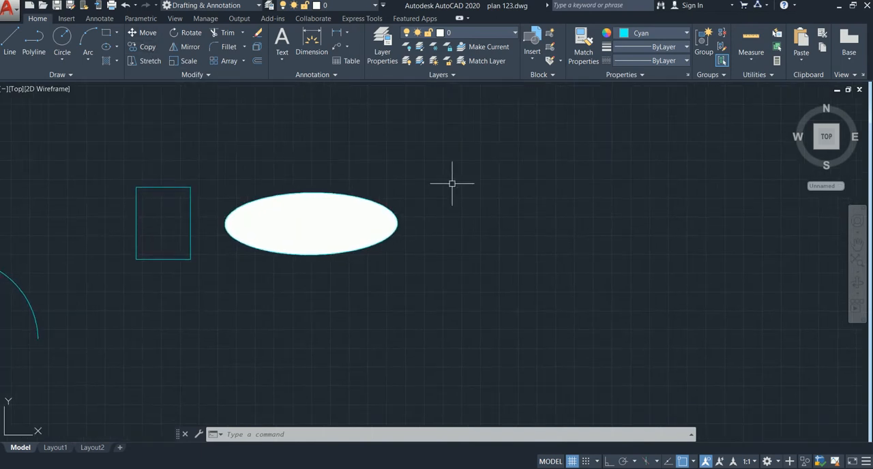
click(405, 175)
click(224, 299)
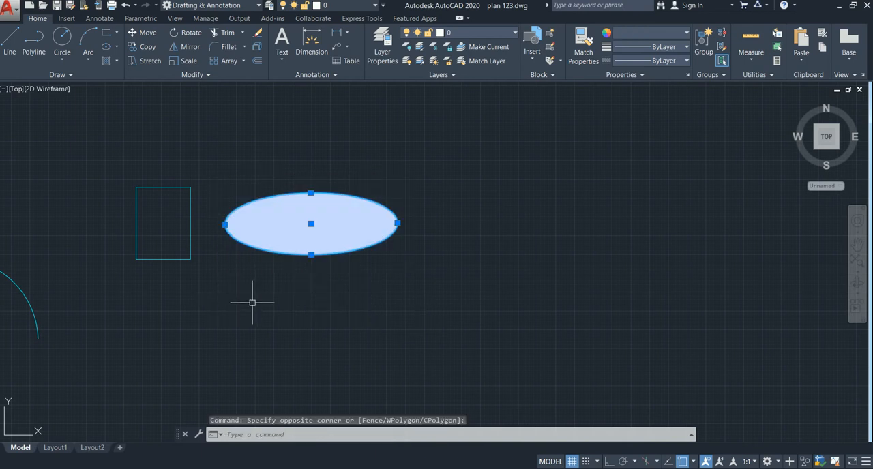
text(m)
key(Return)
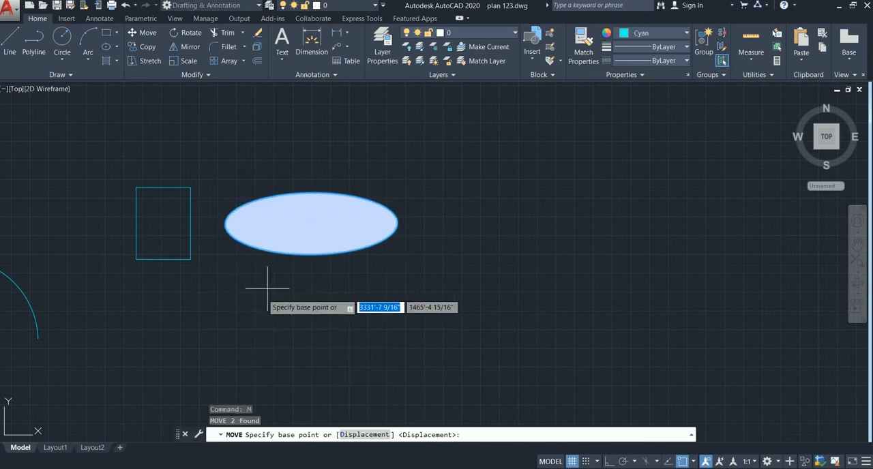
click(311, 255)
click(628, 187)
Copy the hatched ellipse four times, placing two copies to its left and two to its right
middle_drag(655, 261, 433, 311)
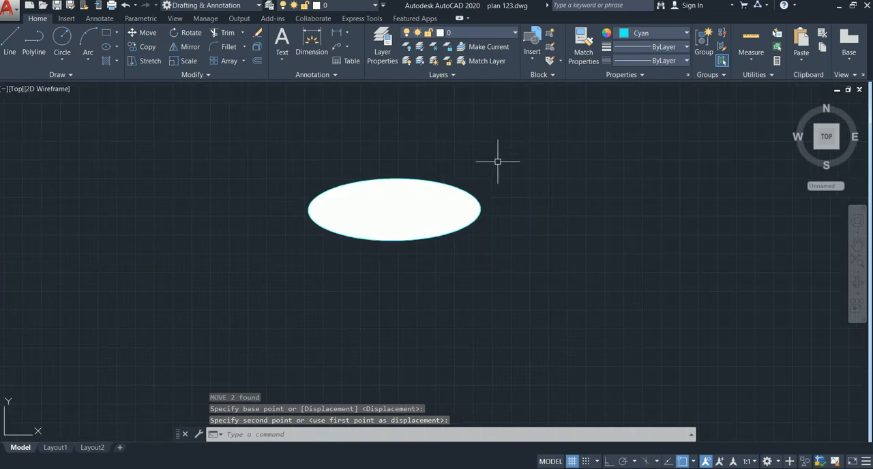
click(515, 149)
click(253, 277)
text(co)
key(Return)
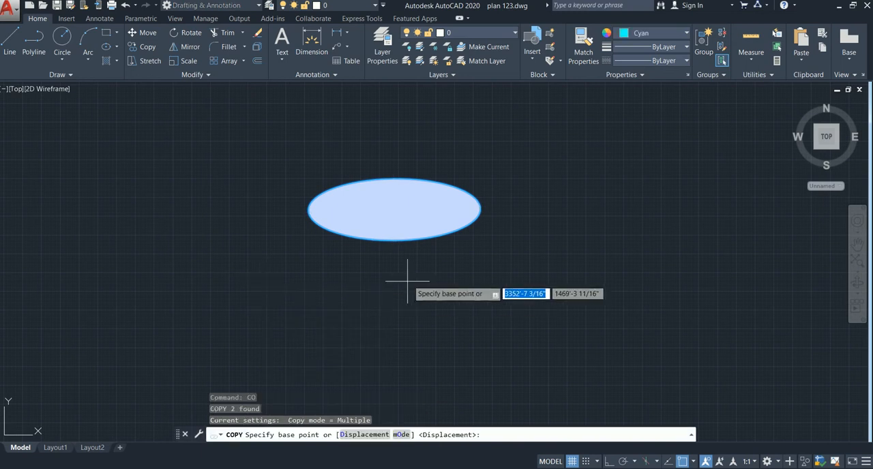
click(410, 239)
click(128, 232)
click(669, 155)
click(721, 251)
click(284, 149)
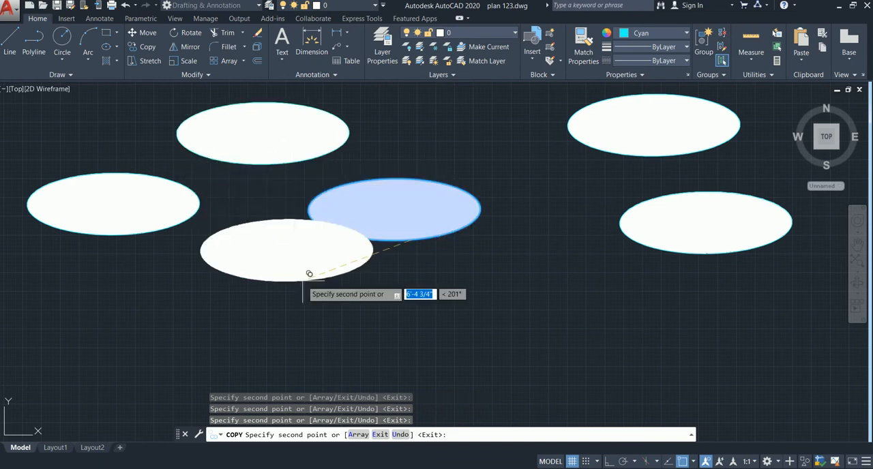
key(Escape)
Stretch the two rightmost ellipses using a crossing window that fully encloses only the lower one, shifting that one up and left above the others
scroll(299, 276, down, 2)
mouse_move(364, 246)
middle_down()
mouse_move(243, 267)
mouse_move(284, 250)
mouse_move(252, 253)
middle_up()
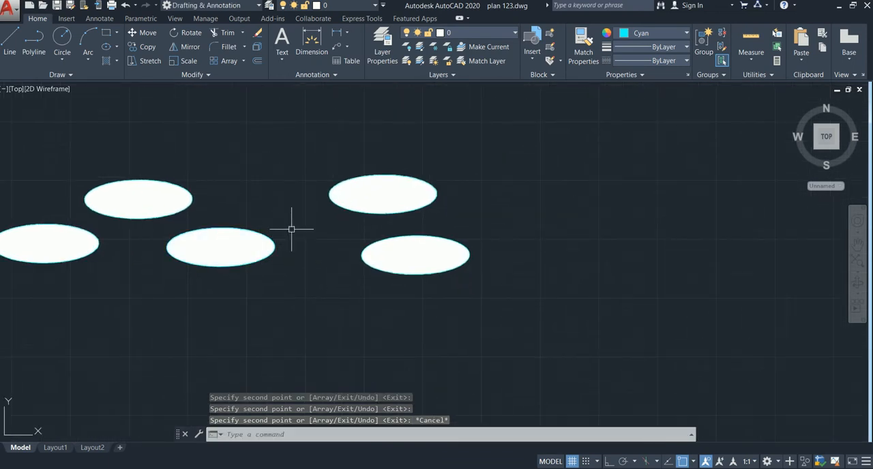
click(481, 208)
click(349, 299)
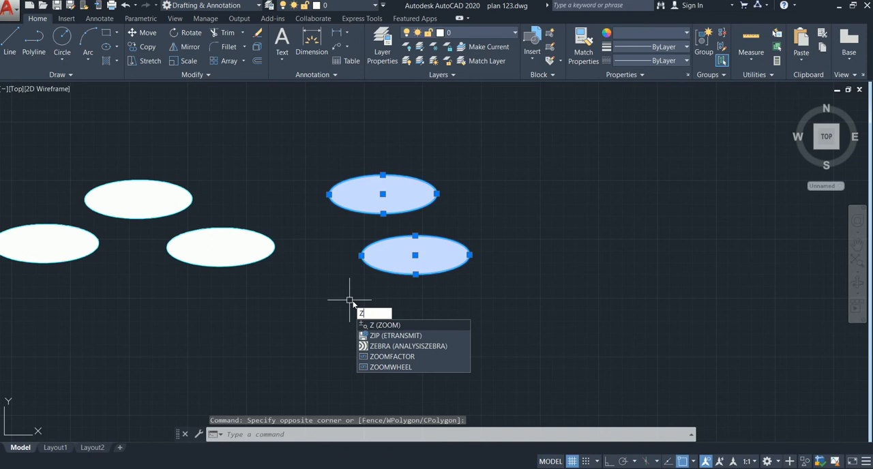
key(BackSpace)
text(s)
key(Return)
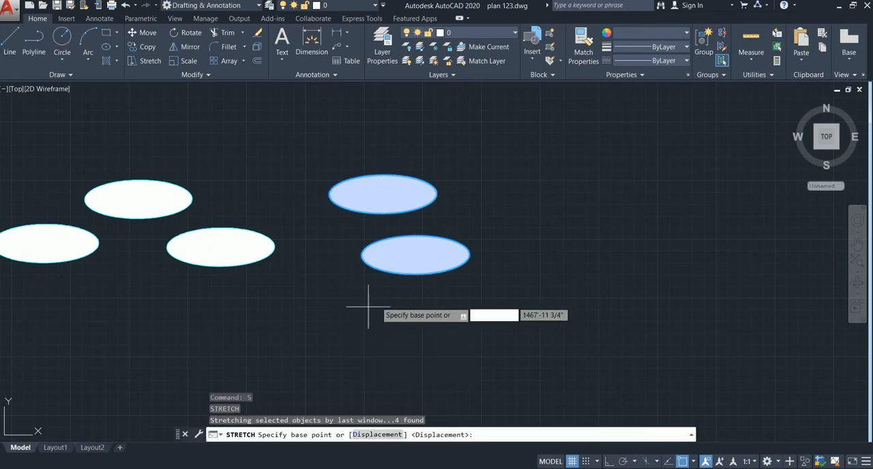
click(400, 260)
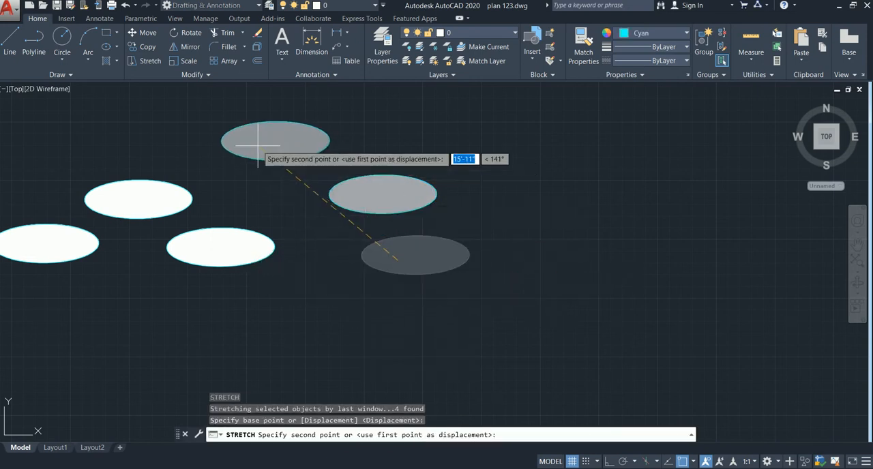
click(258, 146)
key(Escape)
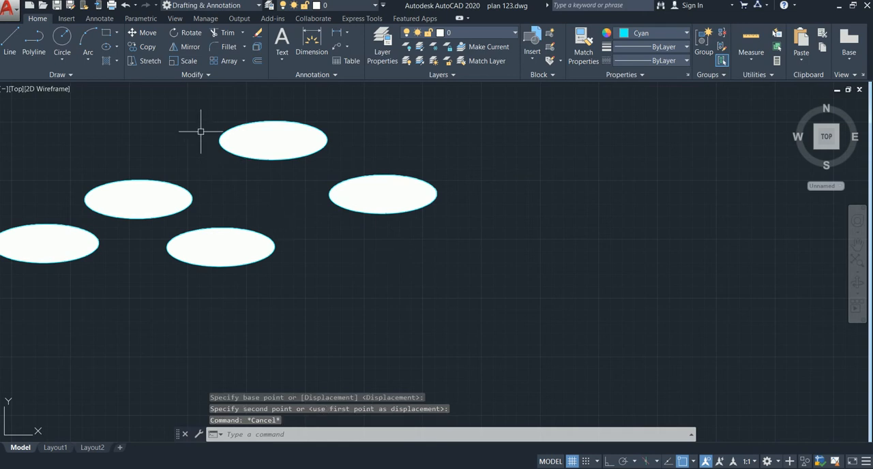
Rotate the rightmost hatched ellipse counterclockwise until it stands almost upright
click(469, 154)
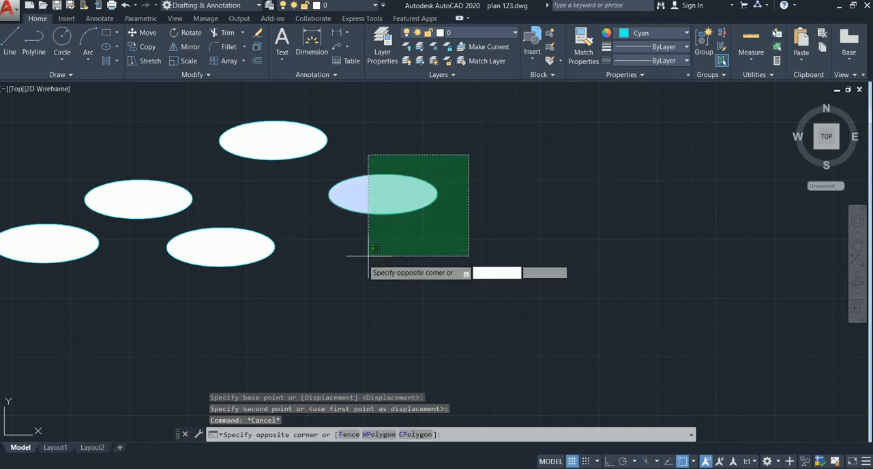
click(325, 270)
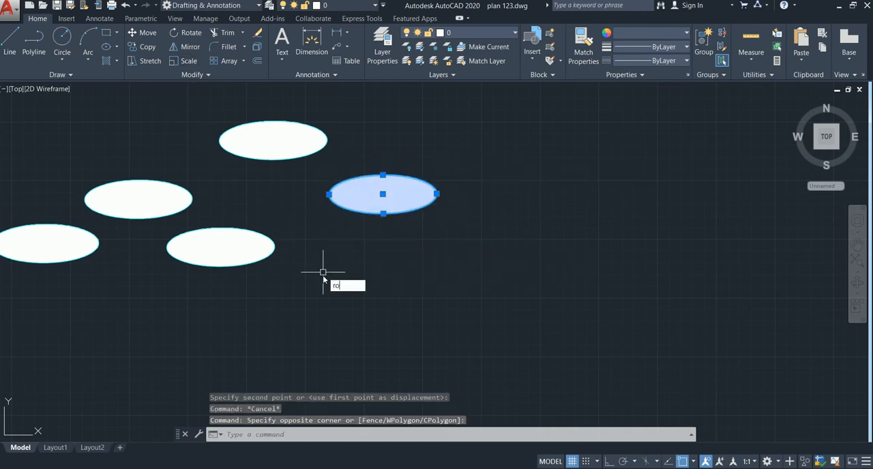
key(Return)
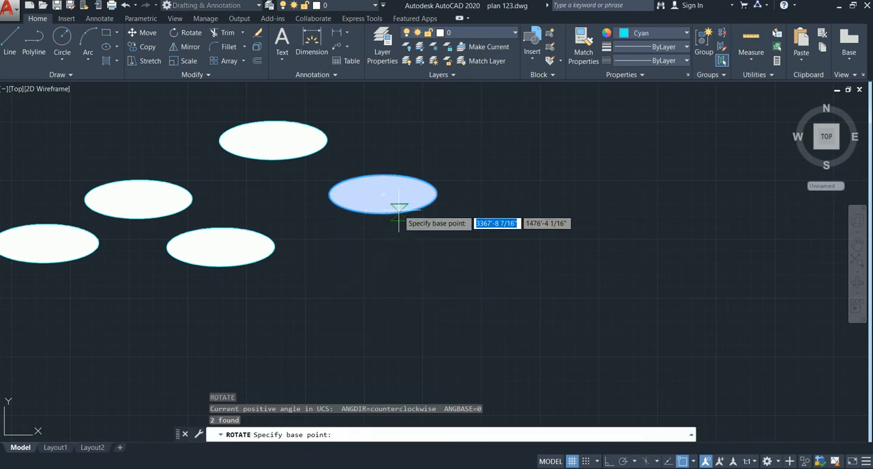
click(383, 193)
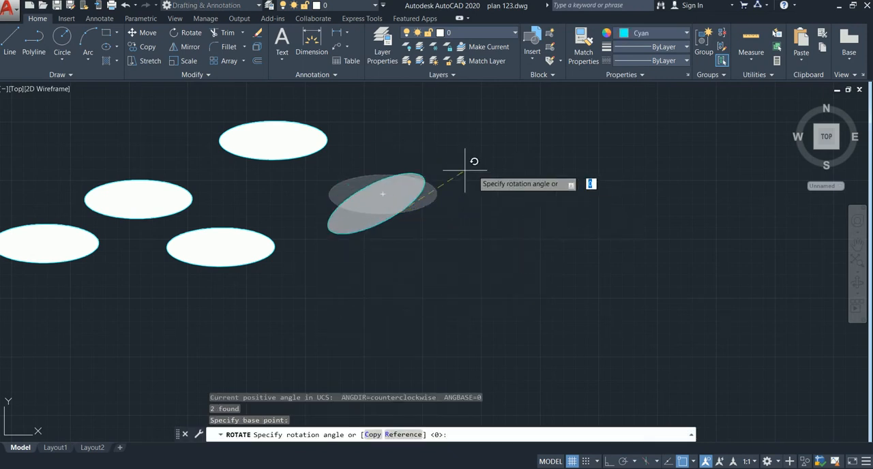
click(401, 167)
key(Escape)
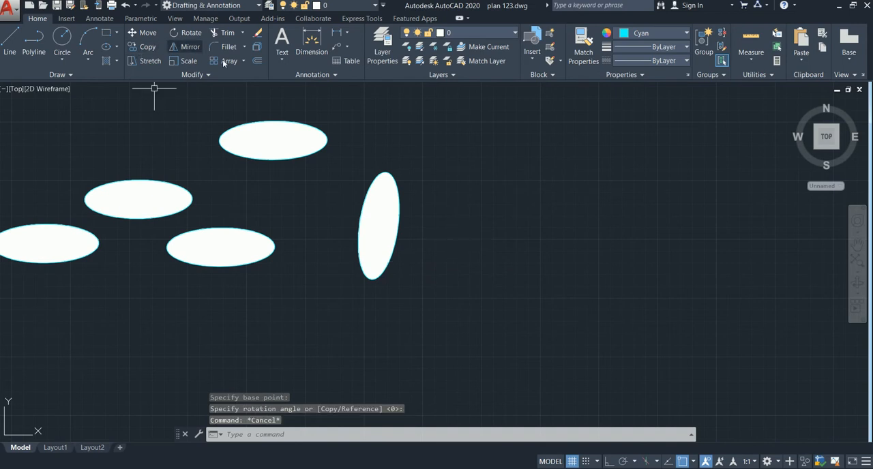
click(427, 157)
click(297, 330)
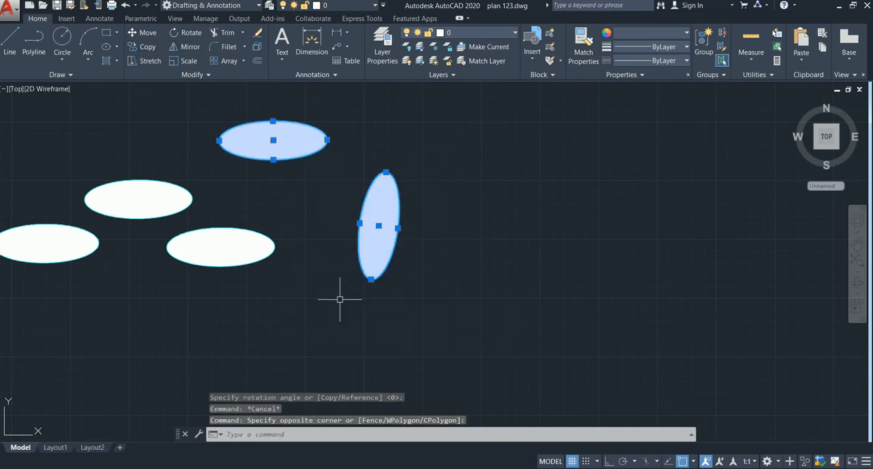
key(Escape)
click(427, 157)
click(330, 335)
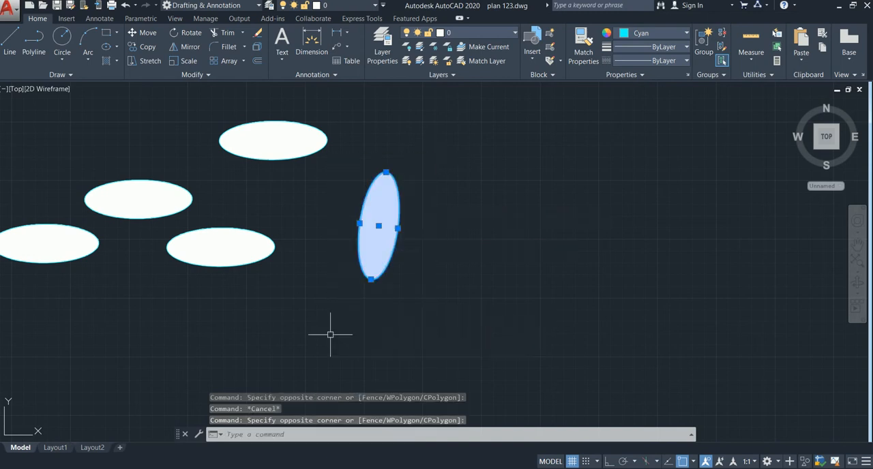
text(mio)
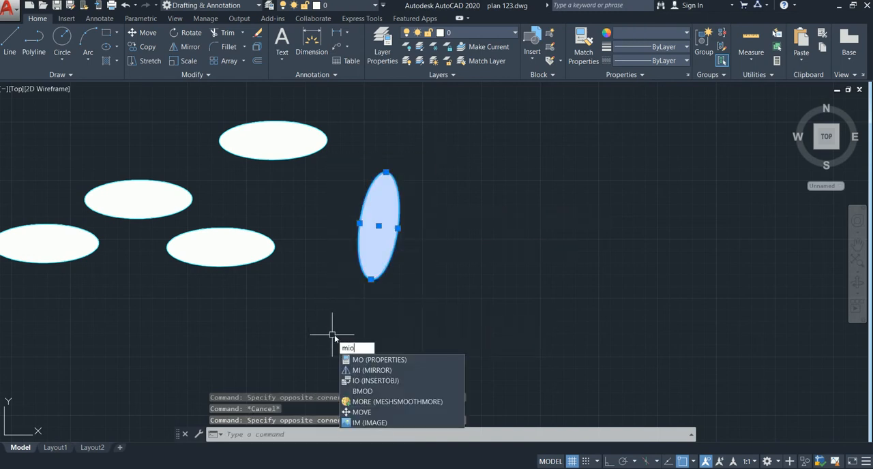
key(BackSpace)
key(Return)
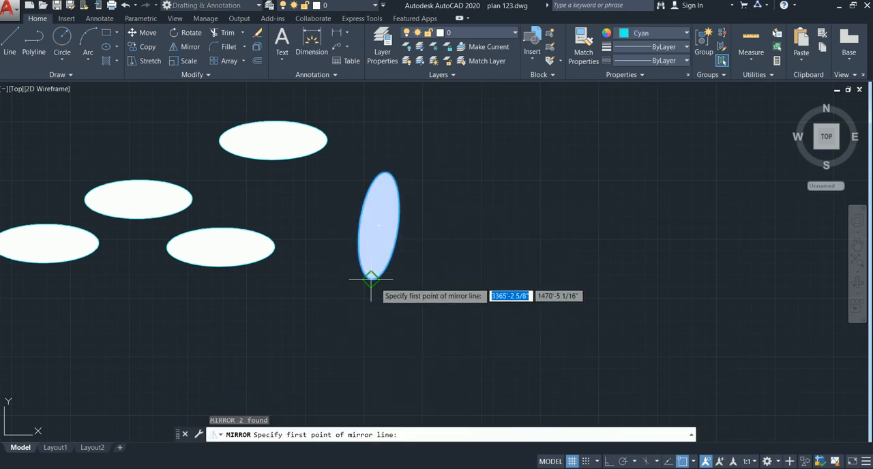
click(371, 279)
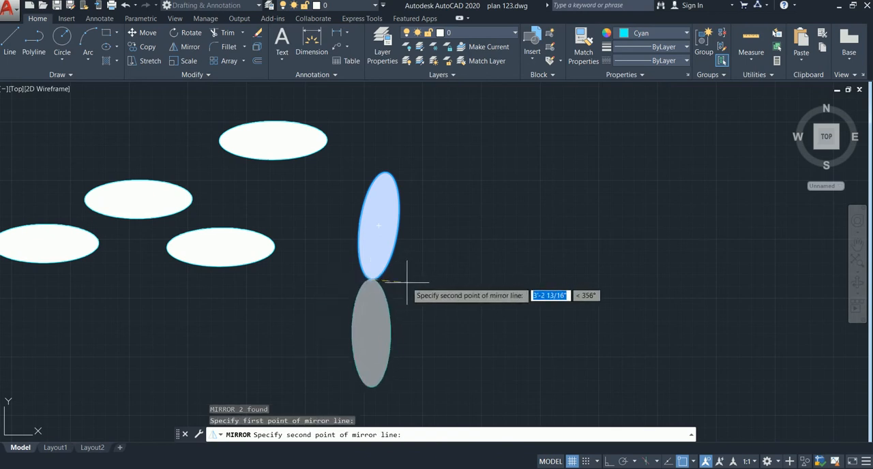
key(Escape)
Mirror the upright hatched ellipse across a near-vertical line in the empty area to its right, keeping the source objects
click(555, 138)
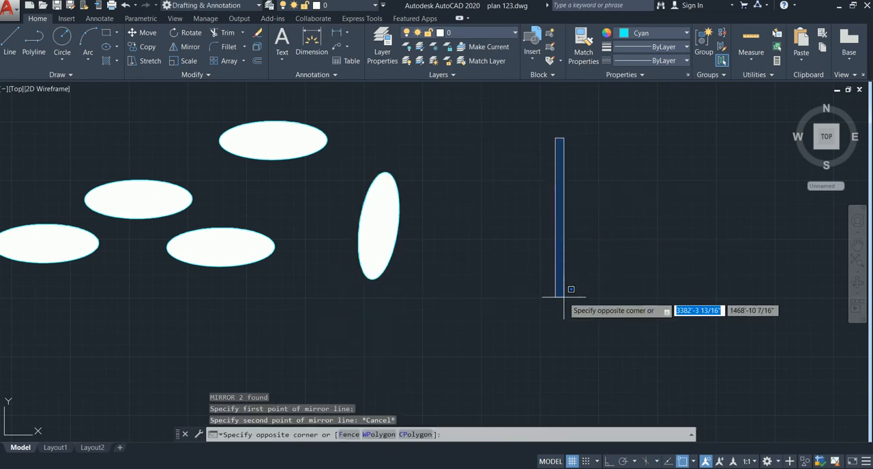
key(Escape)
click(423, 137)
click(327, 339)
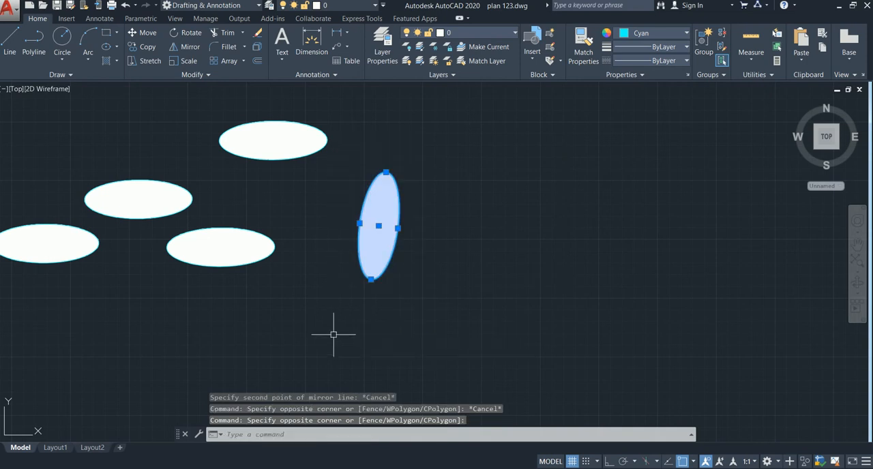
text(mio)
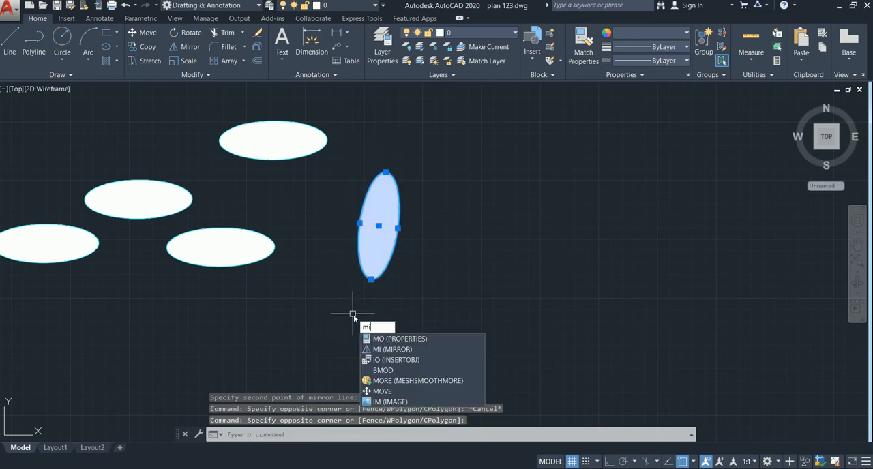
key(Return)
click(520, 145)
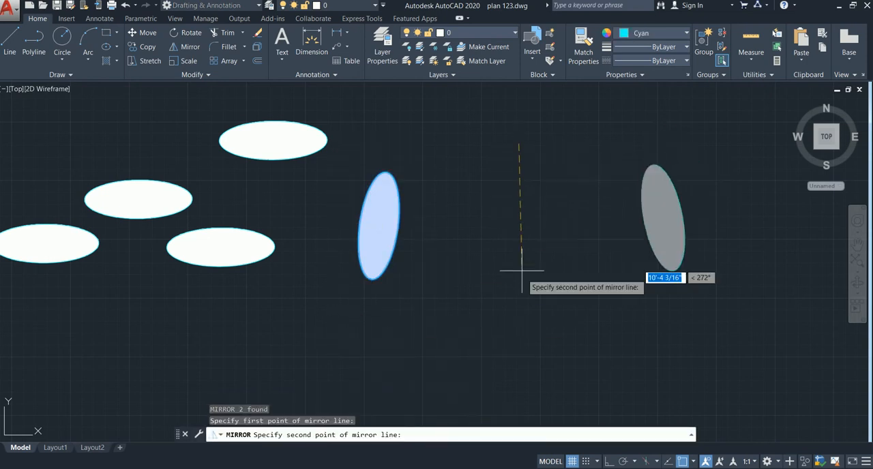
click(521, 318)
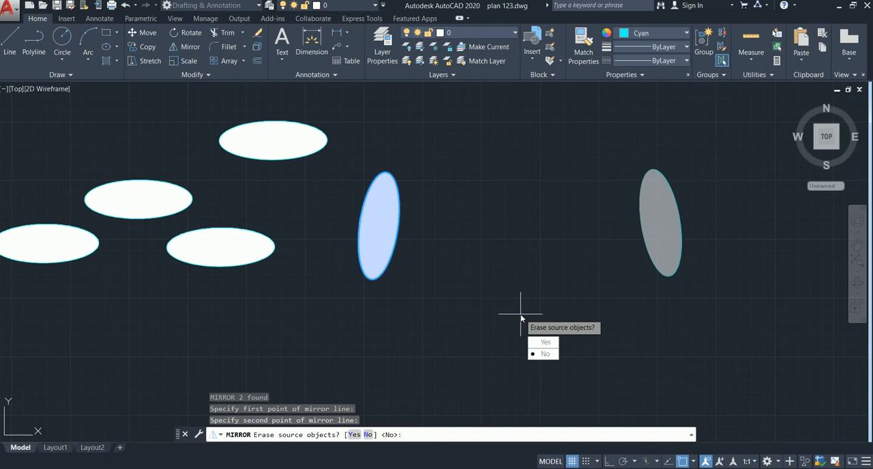
click(545, 354)
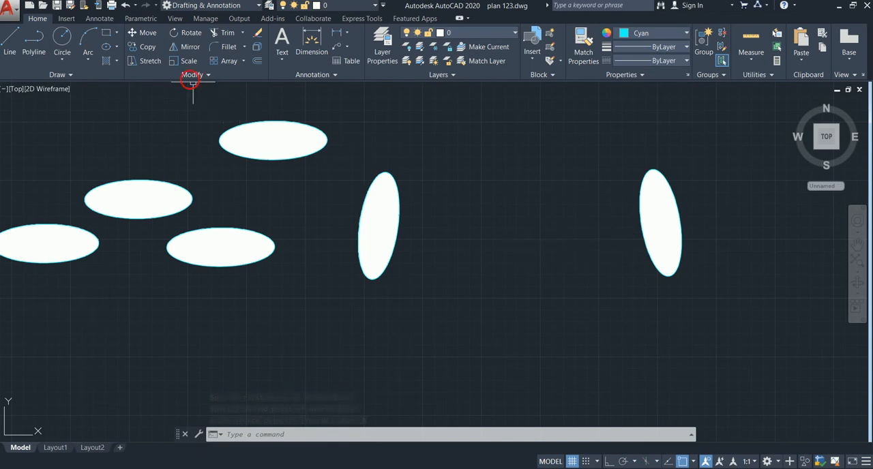
Scale the mirrored ellipse and its hatch about the ellipse's center by a factor picked freehand just below that center
click(735, 156)
click(600, 322)
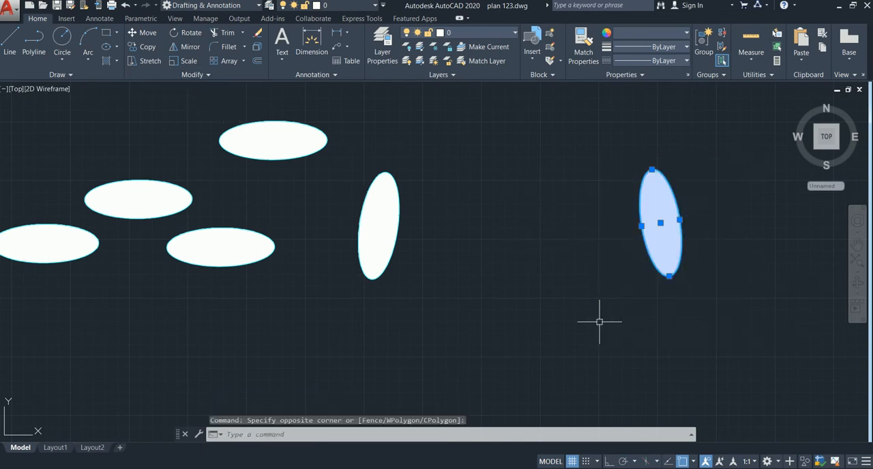
text(sc)
key(Return)
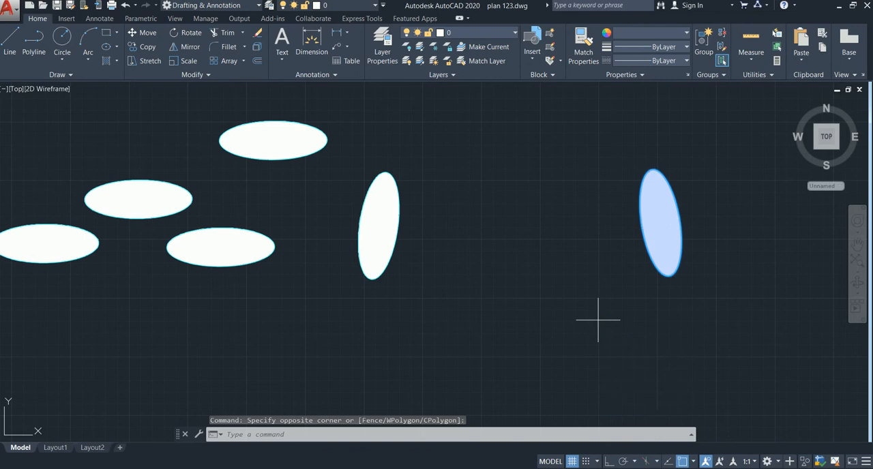
click(660, 223)
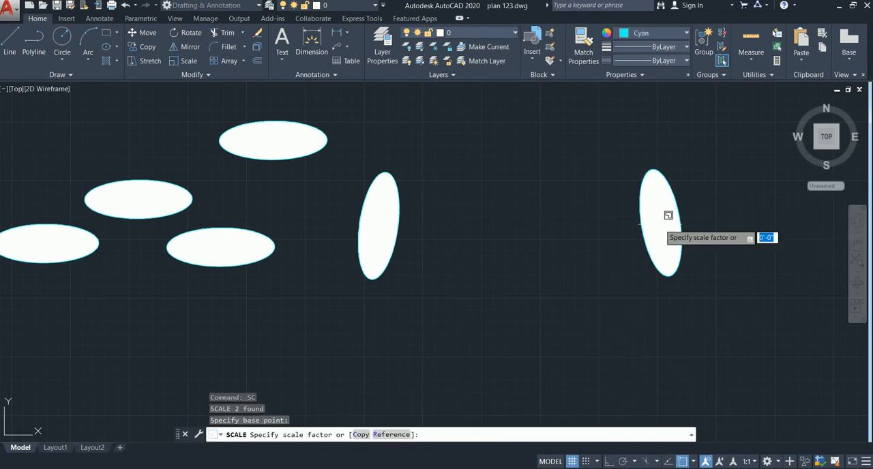
scroll(642, 292, down, 2)
middle_drag(607, 302, 446, 301)
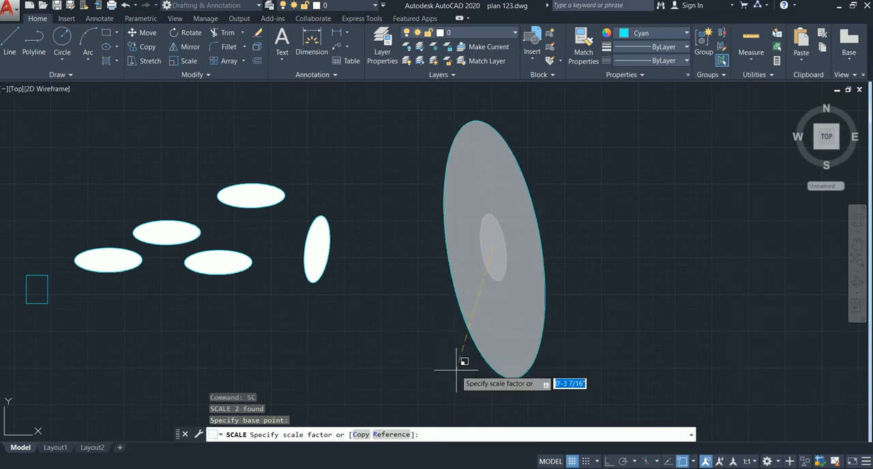
click(494, 281)
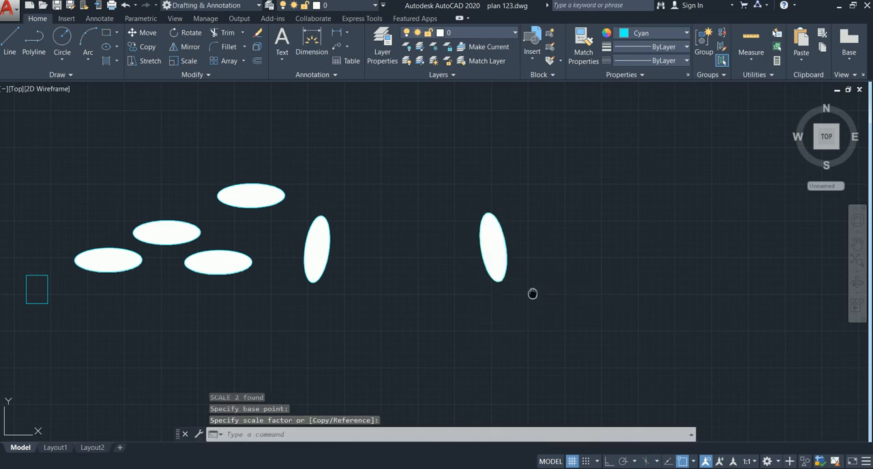
middle_drag(533, 293, 511, 276)
middle_drag(415, 281, 401, 268)
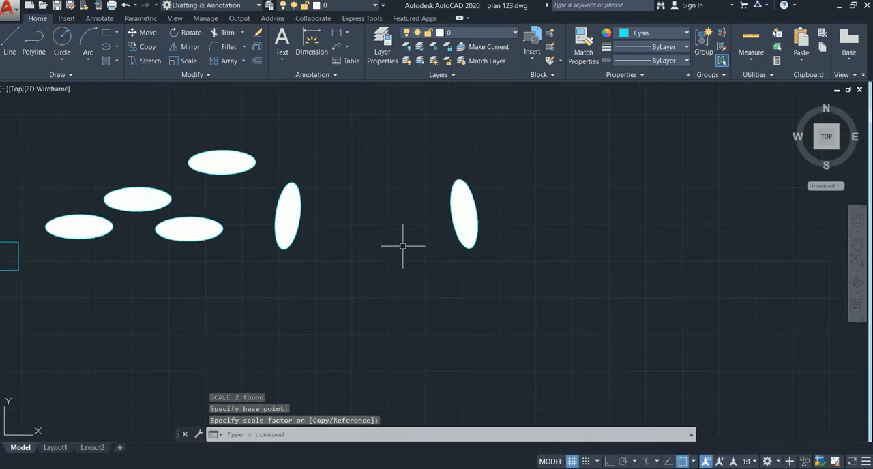
middle_drag(359, 238, 637, 230)
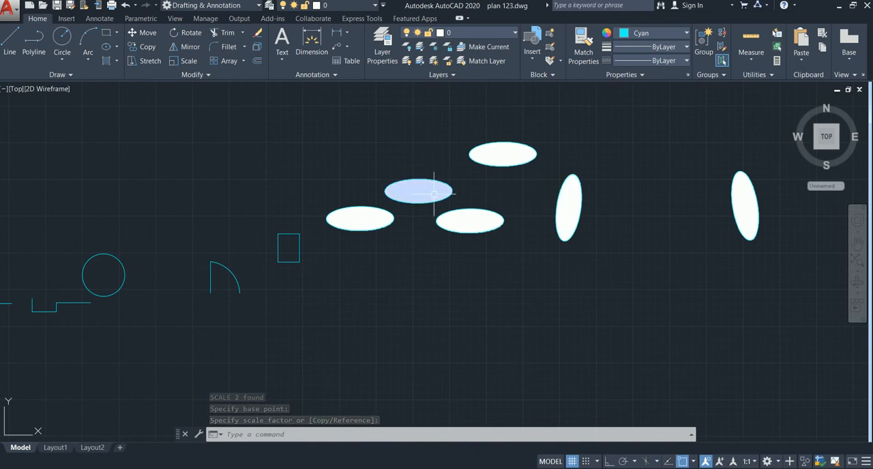
text(tr)
key(Return)
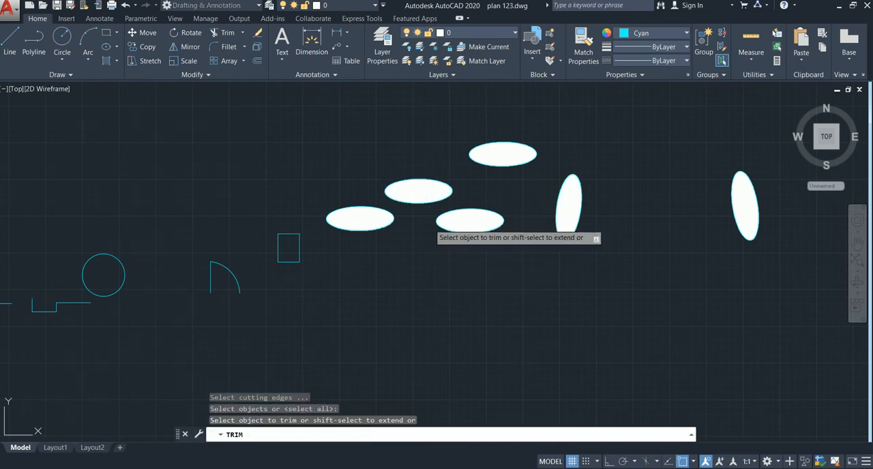
key(Return)
key(Escape)
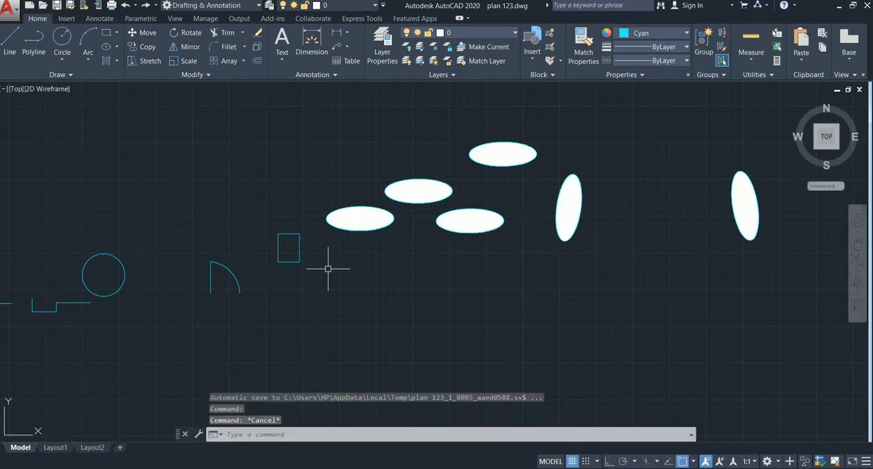
Trim away the upper edge and both side edges of the small rectangle beside the ellipses, leaving only its lower edge
text(tr)
key(Return)
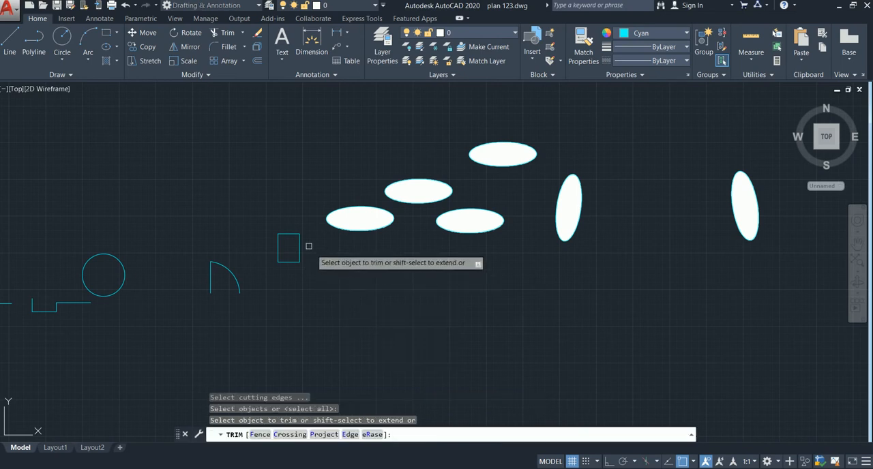
click(291, 235)
click(298, 244)
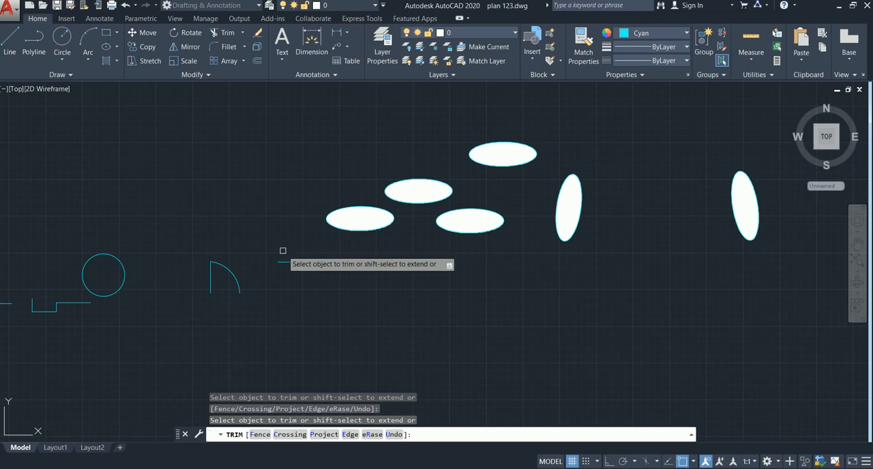
middle_drag(336, 298, 285, 277)
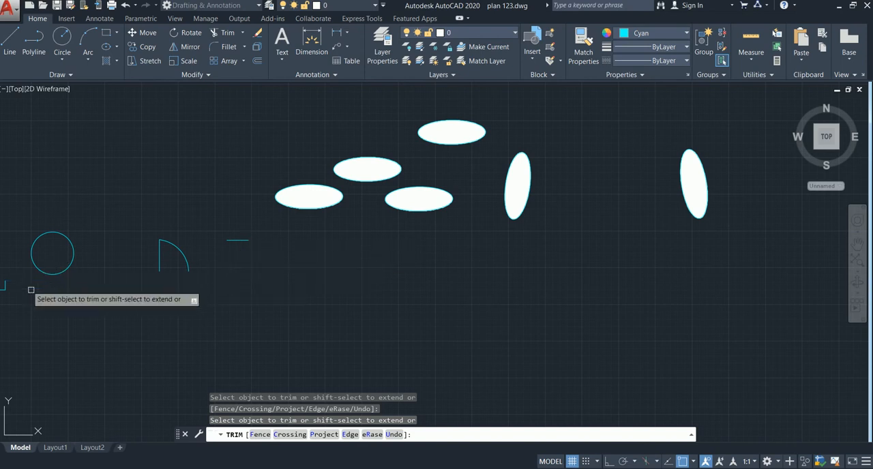
key(Escape)
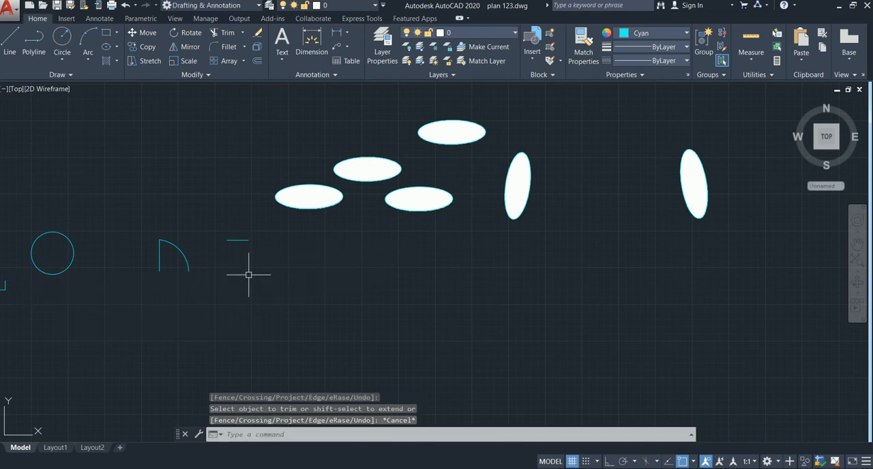
Draw a wide rectangle in the empty area to the right of the mirrored ellipse
scroll(266, 274, down, 5)
mouse_move(468, 277)
middle_down()
mouse_move(392, 285)
mouse_move(408, 266)
mouse_move(353, 259)
middle_up()
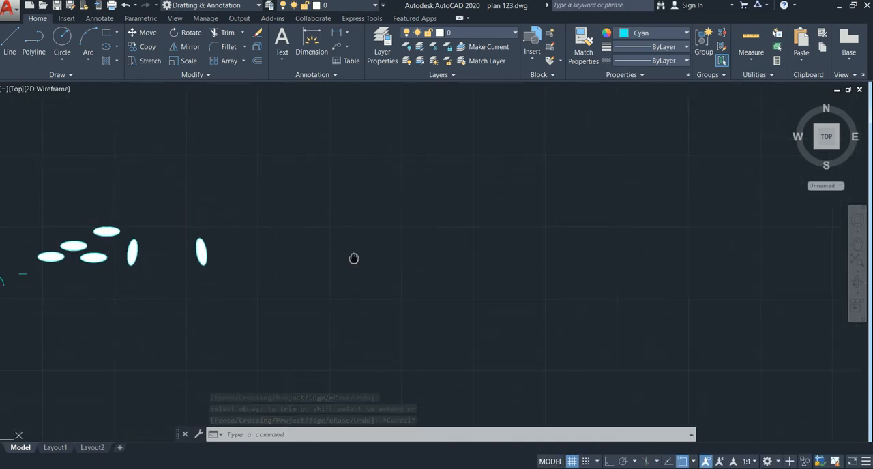
scroll(369, 224, up, 2)
text(rec)
key(Return)
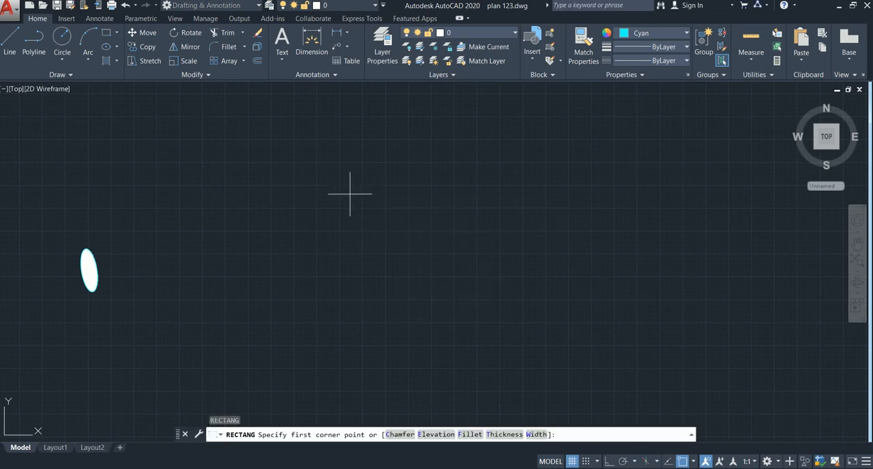
click(350, 195)
click(485, 285)
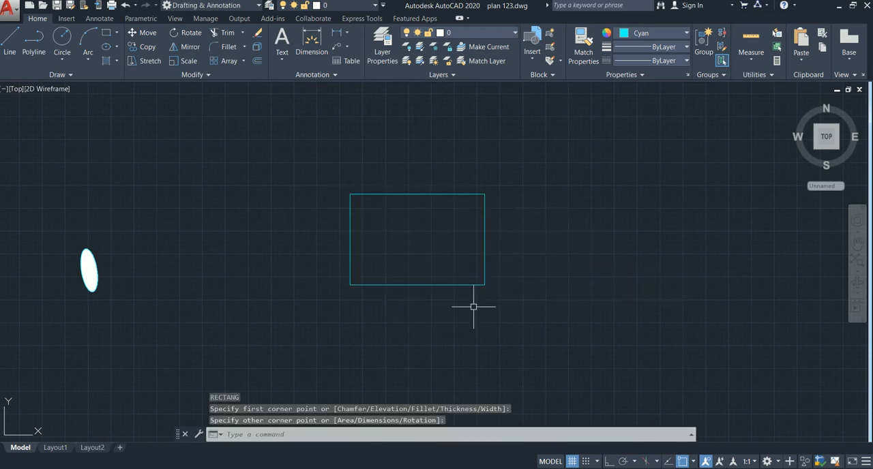
key(Escape)
Fillet the new rectangle's upper-right corner with a 2' radius
text(f)
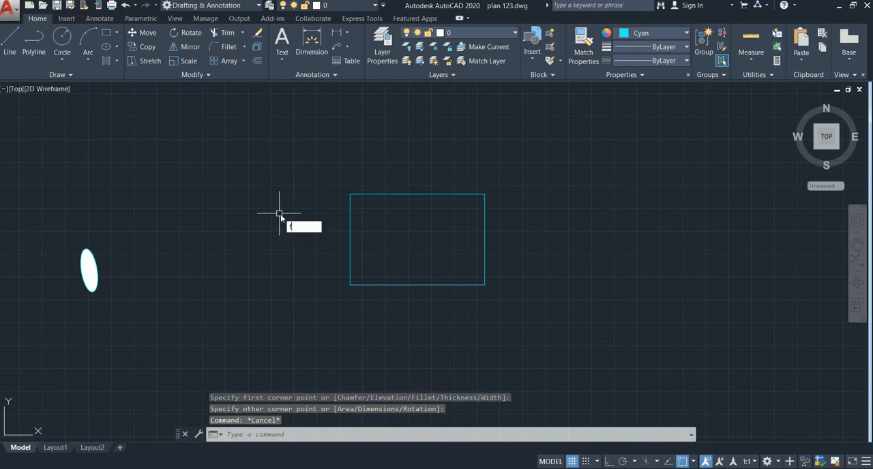
key(Return)
click(423, 435)
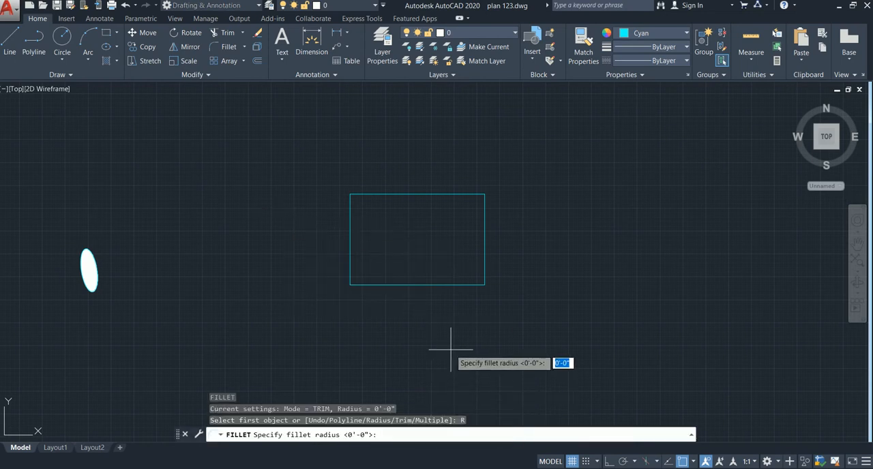
text(2')
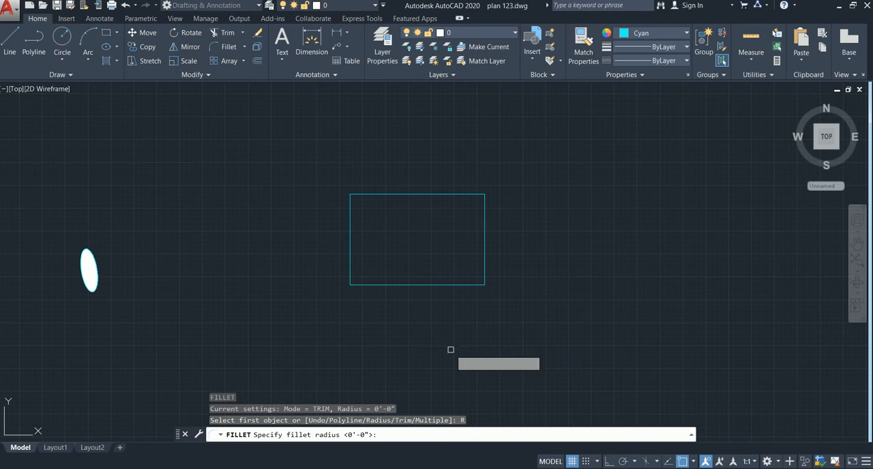
key(Return)
click(443, 193)
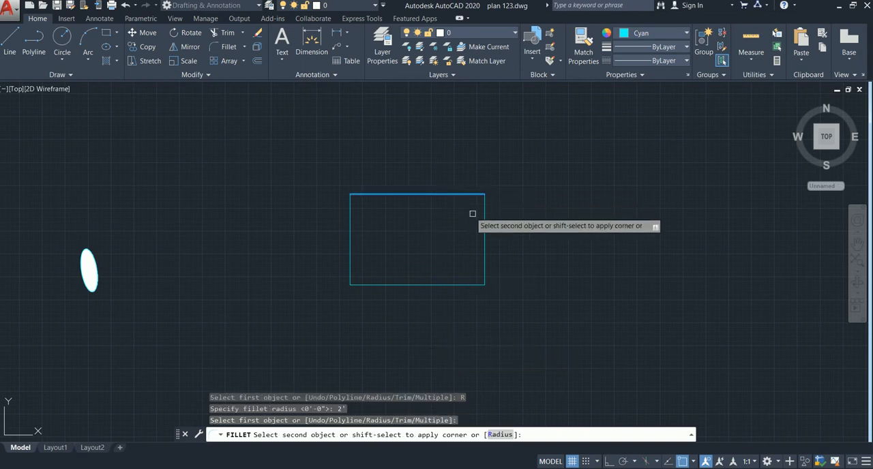
click(485, 222)
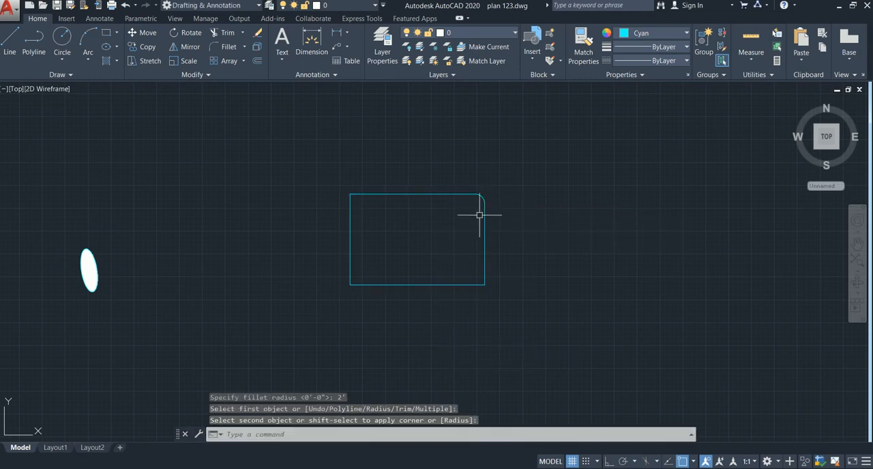
scroll(478, 230, up, 4)
scroll(483, 185, down, 2)
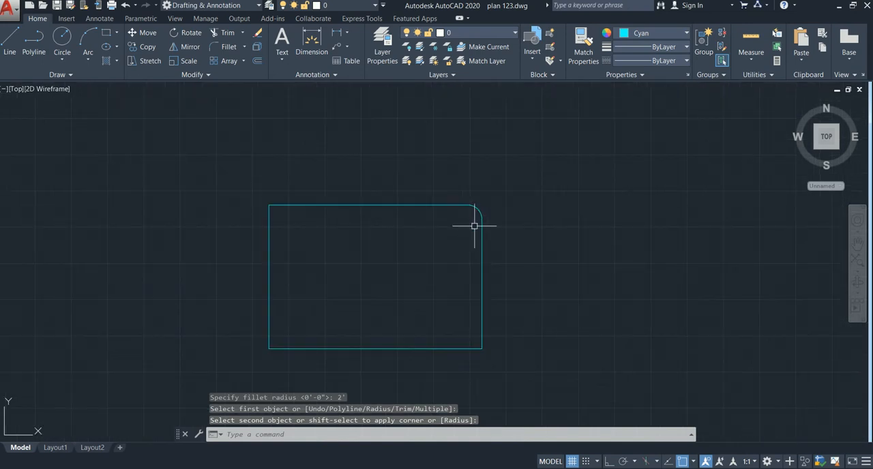
Fillet the rectangle's lower-right, lower-left and upper-left corners with the same 2' radius
key(Return)
click(460, 348)
click(481, 322)
key(Return)
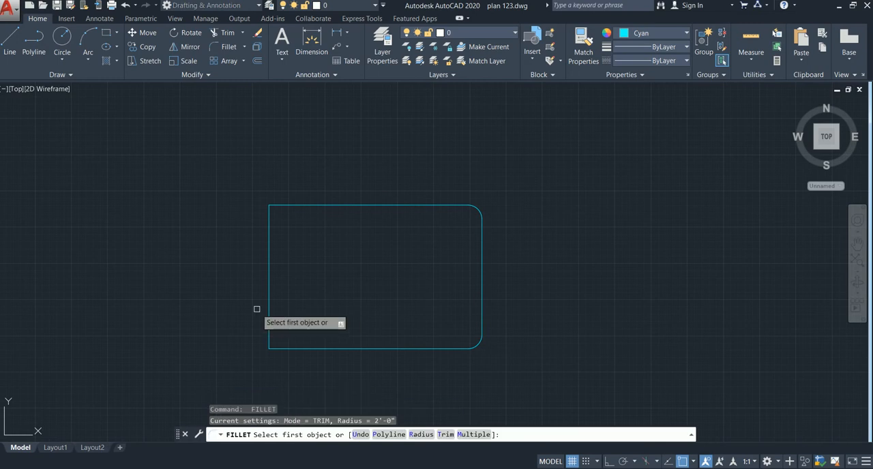
click(268, 312)
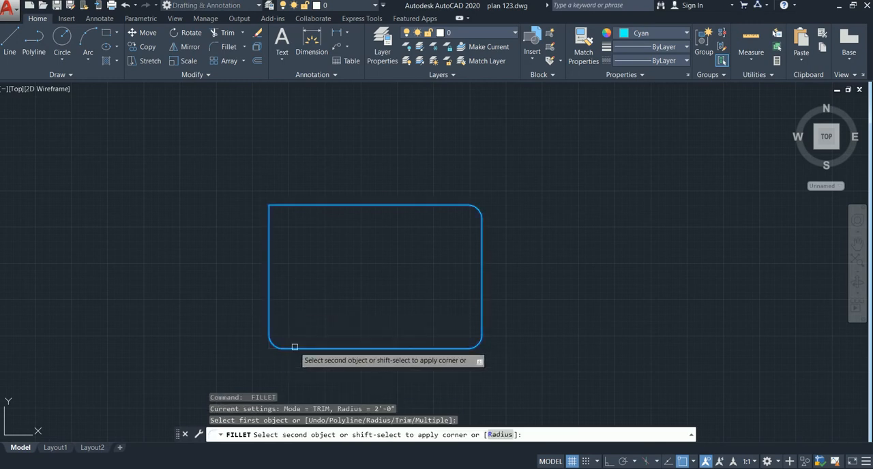
click(295, 347)
key(Return)
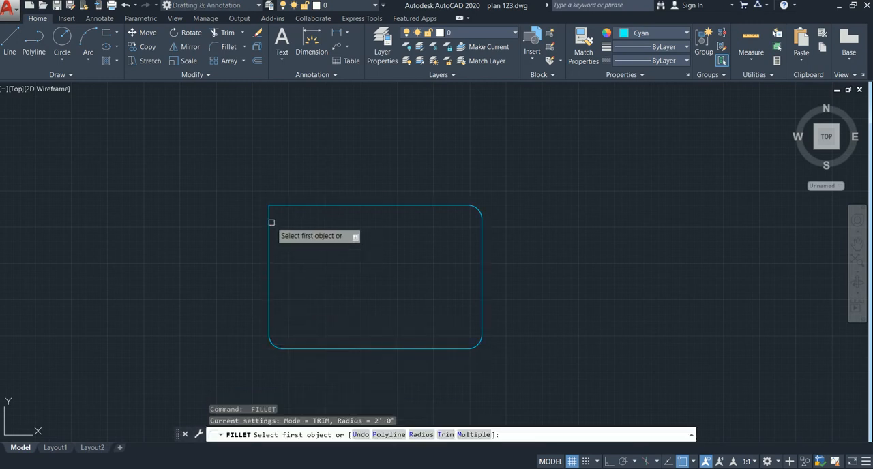
click(279, 222)
click(301, 206)
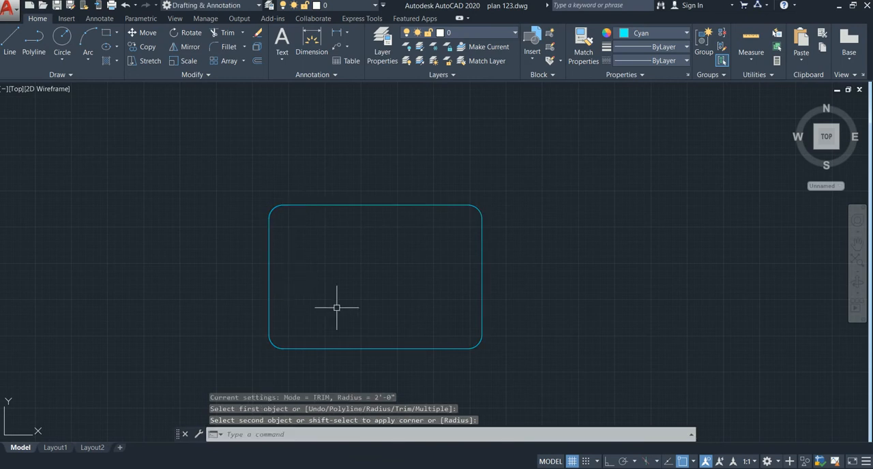
key(Escape)
Create a rectangular array of the filleted rectangle with 4 columns and 3 rows
mouse_move(335, 298)
middle_down()
mouse_move(261, 279)
mouse_move(310, 229)
middle_up()
scroll(301, 266, down, 2)
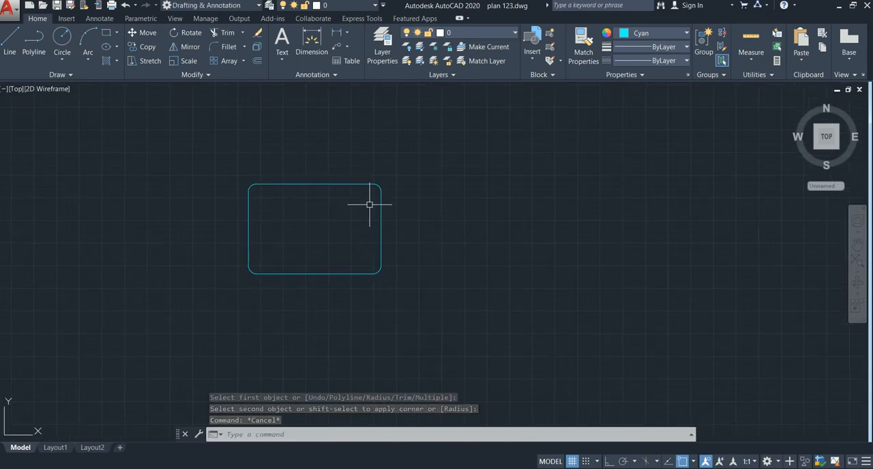
click(410, 161)
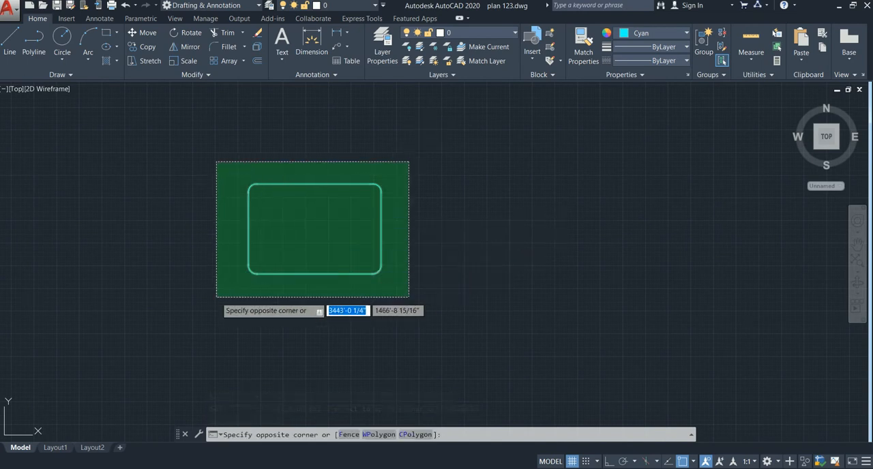
click(218, 297)
text(ar)
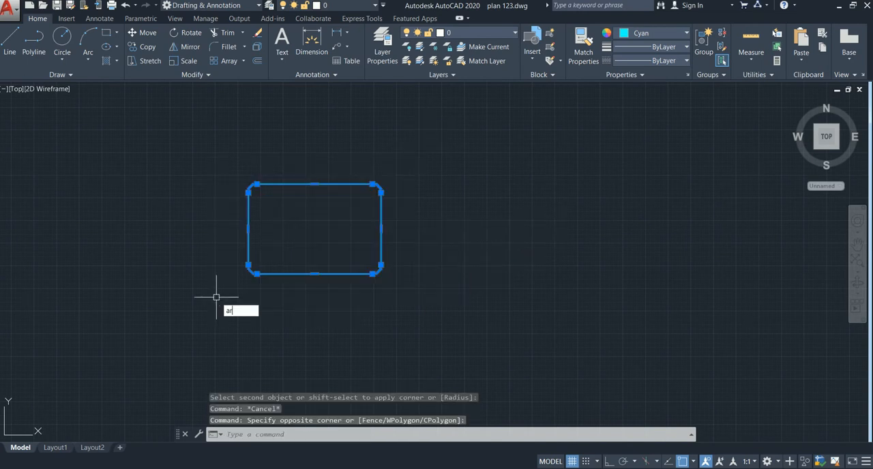
key(Return)
key(Down)
key(Up)
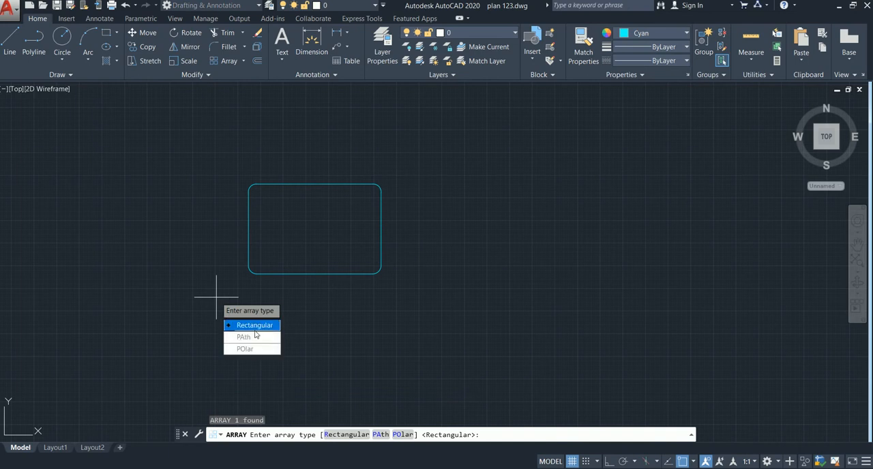
click(255, 329)
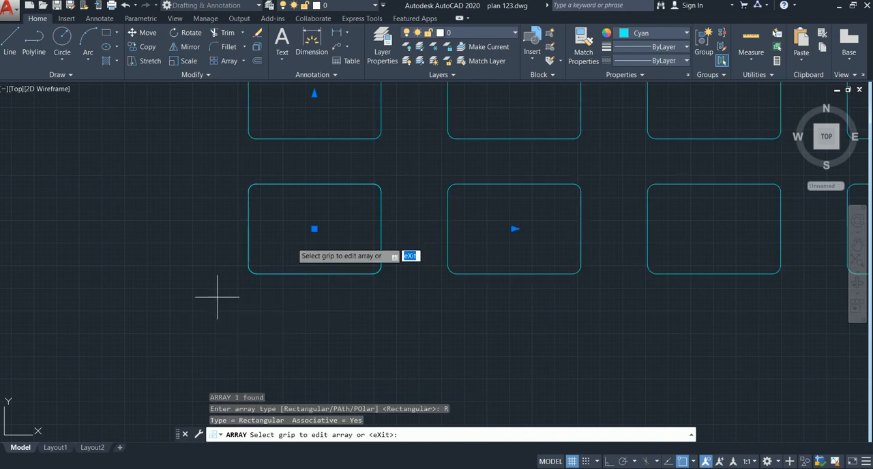
scroll(310, 280, down, 4)
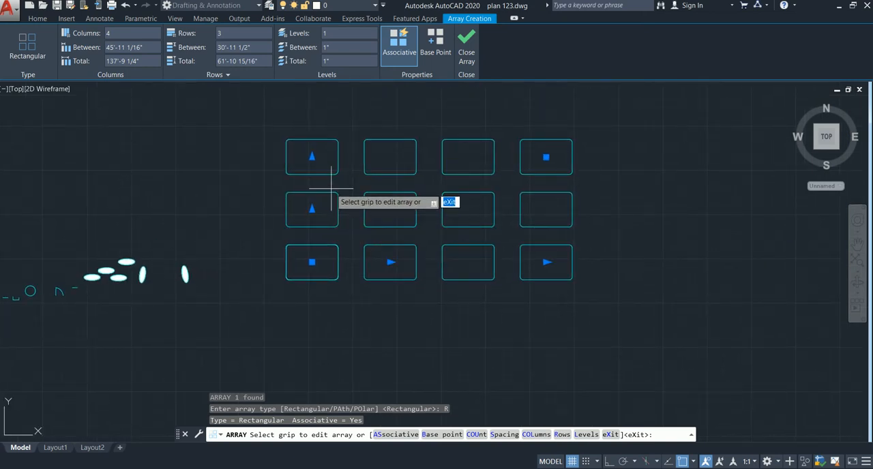
scroll(332, 187, up, 2)
middle_drag(332, 187, 312, 212)
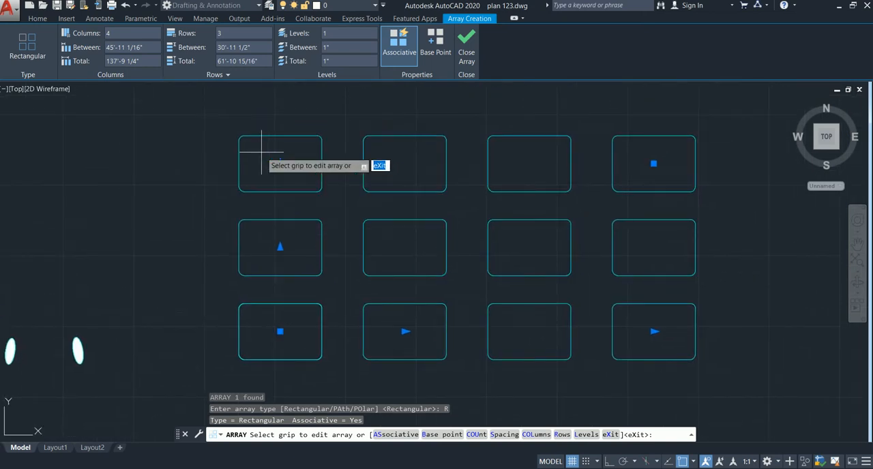
key(Return)
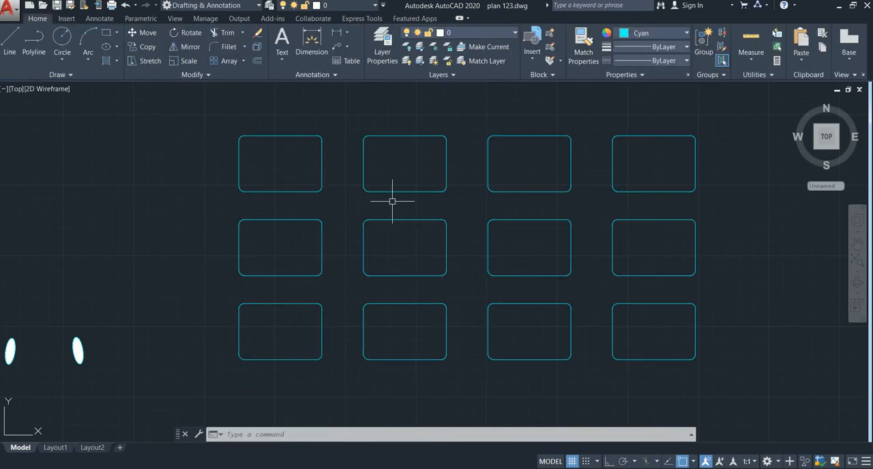
Erase the whole array of rounded rectangles
scroll(355, 189, down, 2)
middle_drag(382, 196, 336, 201)
scroll(338, 201, up, 2)
scroll(378, 198, down, 2)
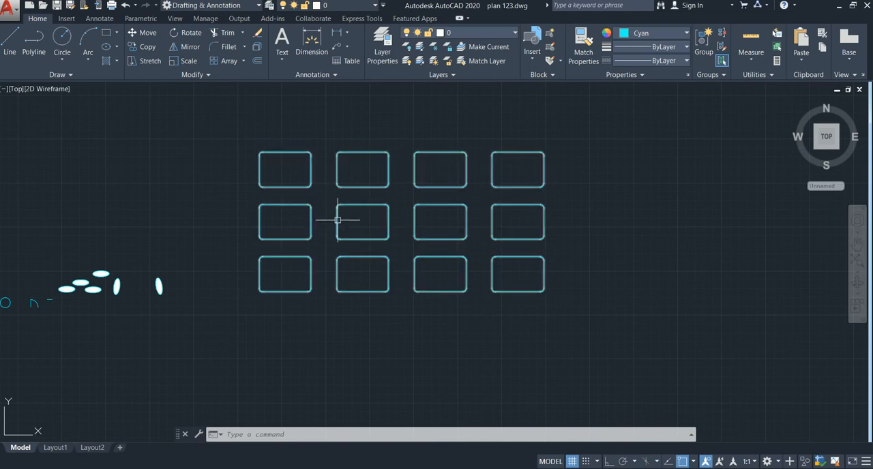
scroll(378, 185, down, 2)
middle_drag(376, 187, 228, 211)
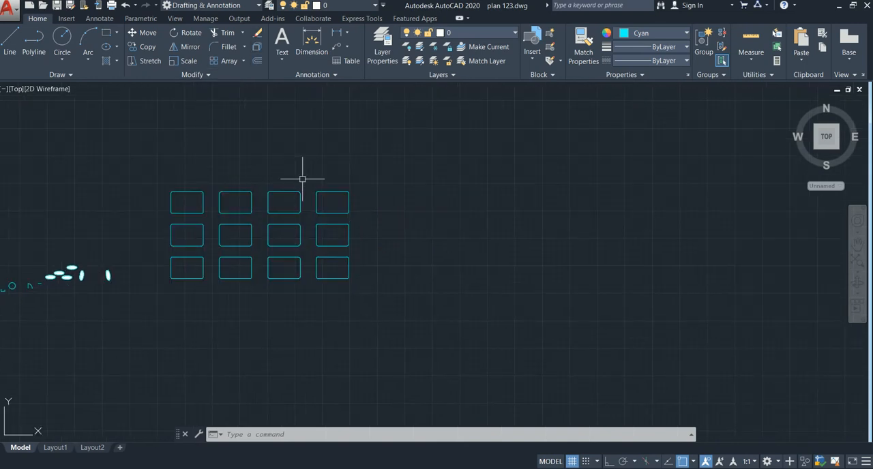
middle_drag(299, 185, 403, 162)
text(E)
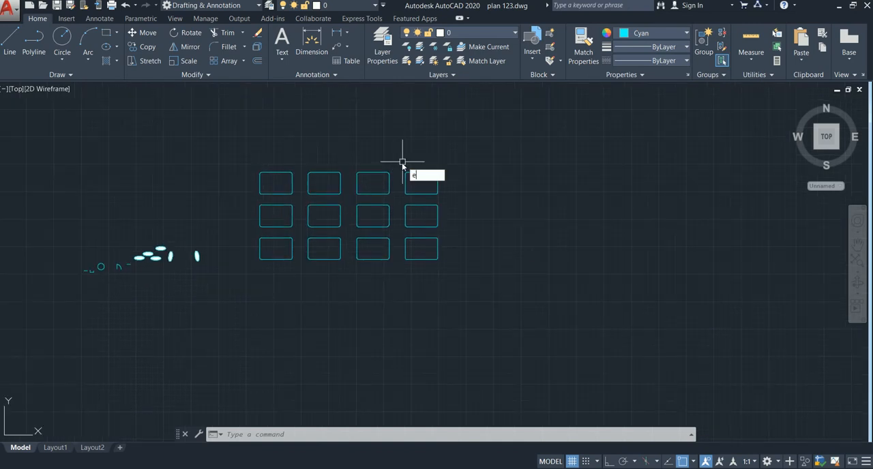
key(Return)
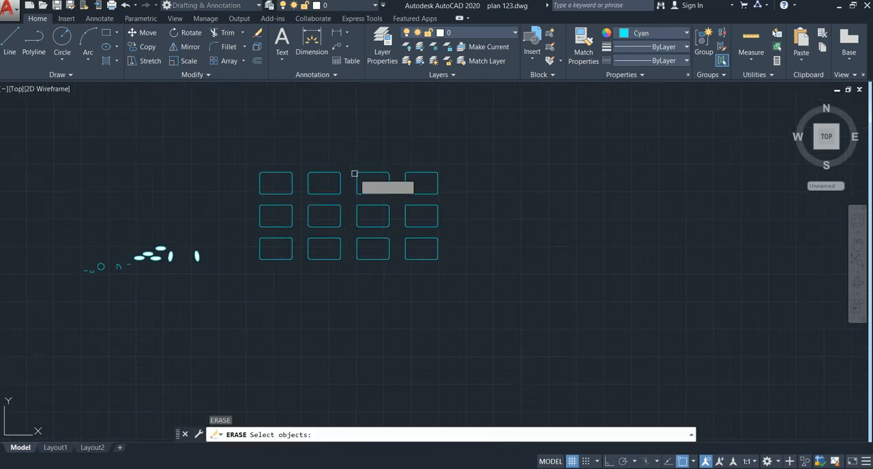
click(283, 171)
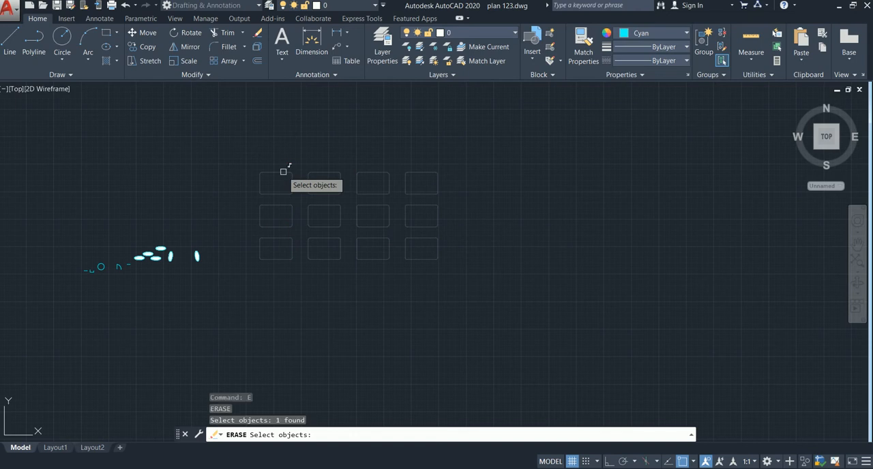
key(Return)
Draw a large wide rectangle in the empty area to the right of the ellipses
middle_drag(373, 193, 240, 227)
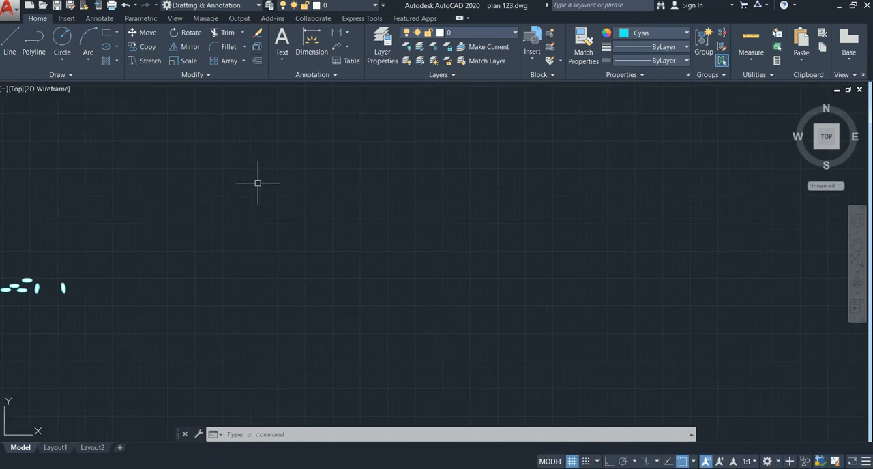
text(REC)
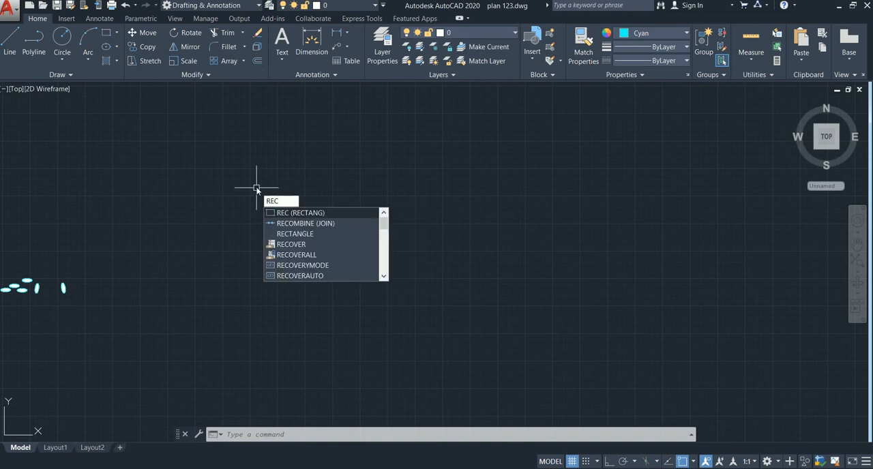
key(Return)
click(256, 177)
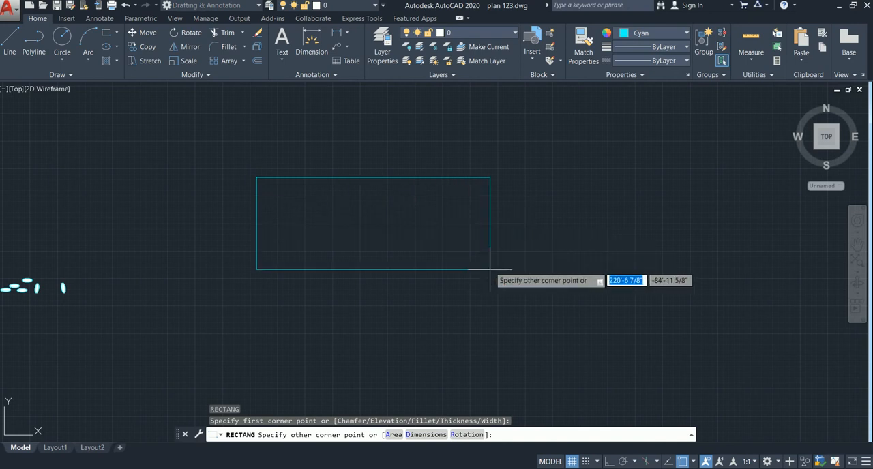
click(504, 303)
Explode the new rectangle into separate lines
middle_drag(437, 258, 430, 238)
middle_drag(375, 246, 358, 236)
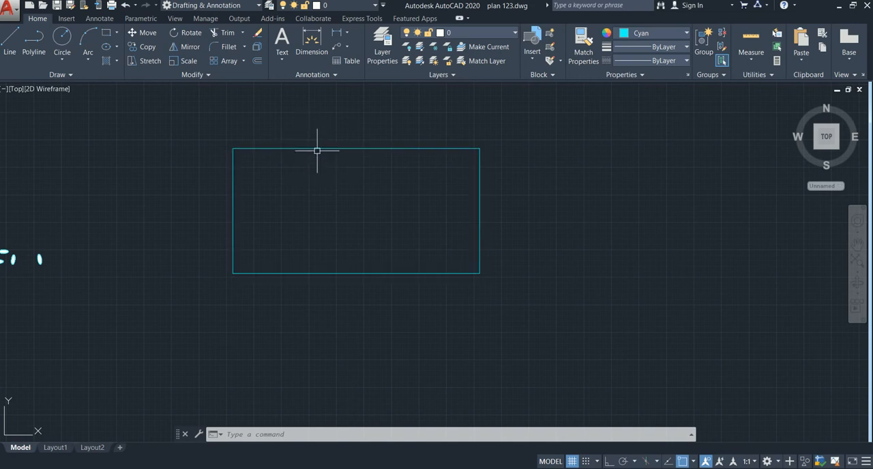
mouse_move(317, 148)
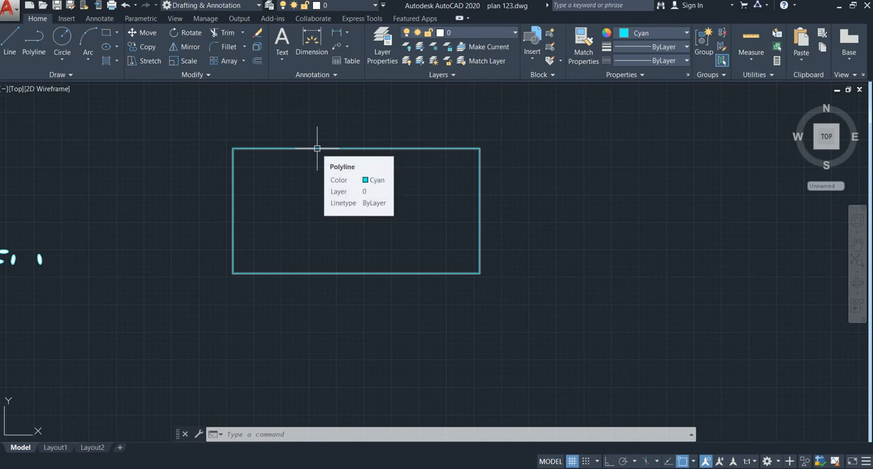
click(317, 148)
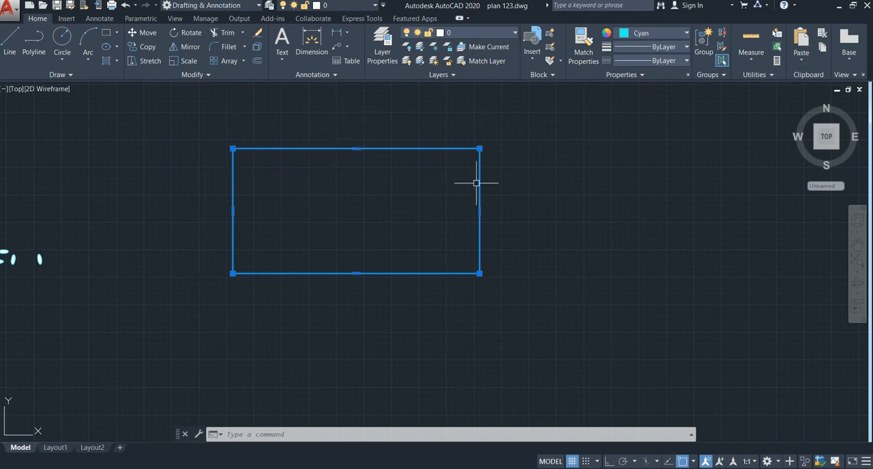
mouse_move(425, 160)
middle_down()
mouse_move(415, 170)
mouse_move(416, 200)
mouse_move(366, 204)
middle_up()
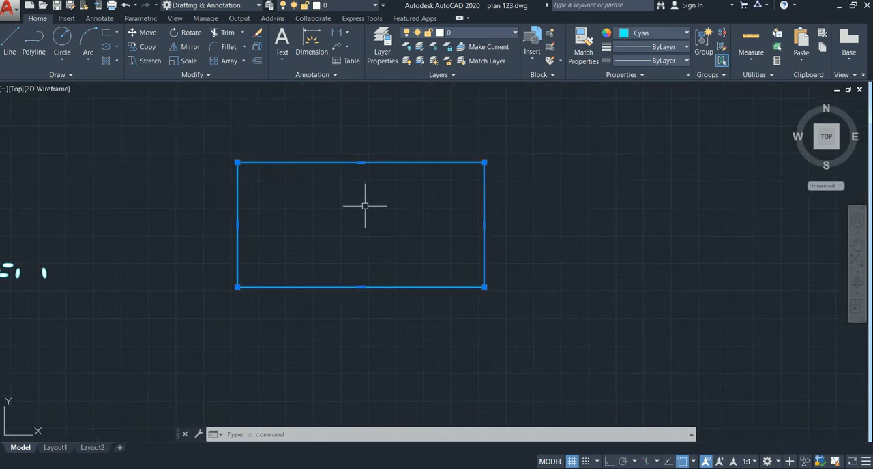
text(x)
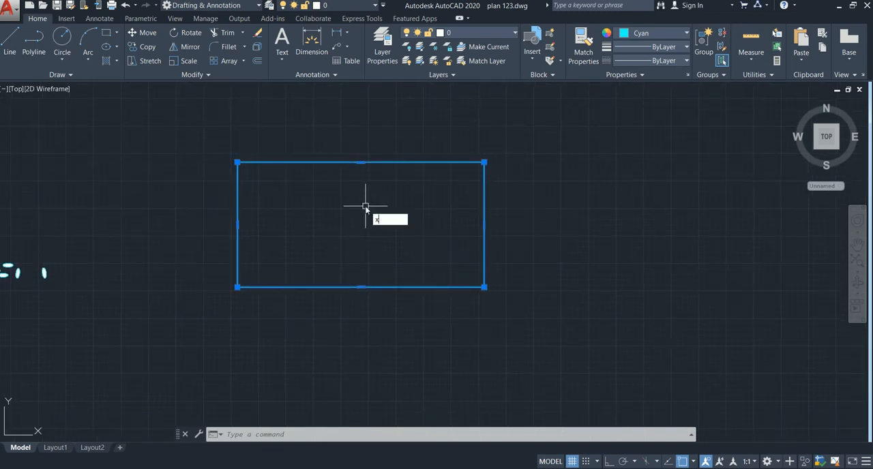
key(Return)
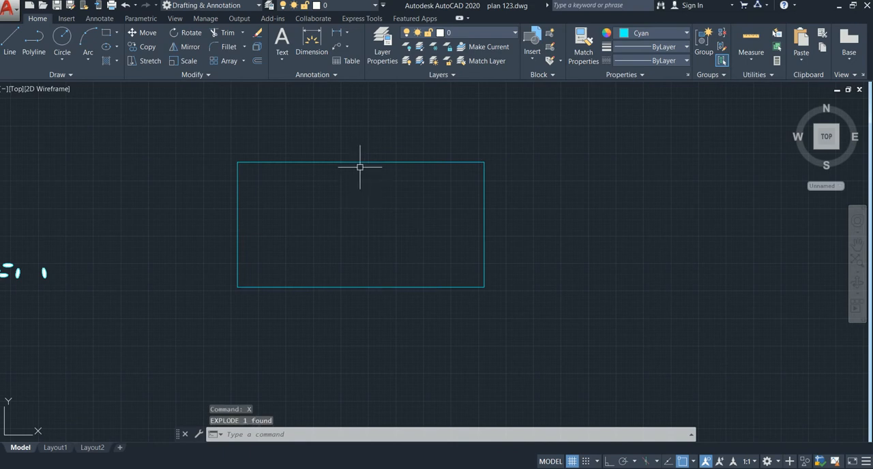
Select the exploded rectangle's upper, right and lower edges one at a time to check that they are separate objects, clearing each selection
click(363, 150)
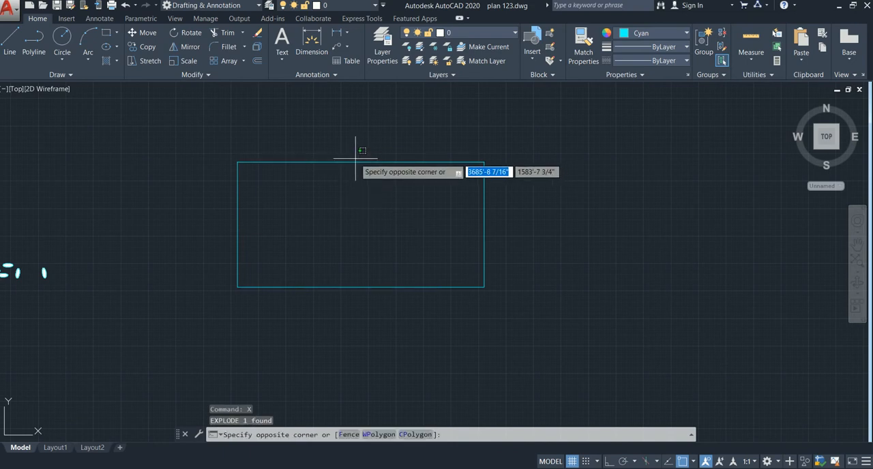
click(355, 157)
click(354, 161)
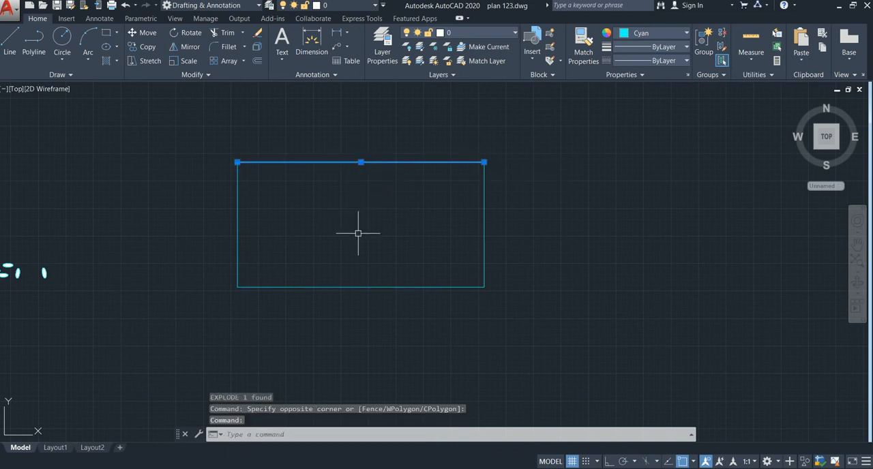
key(Escape)
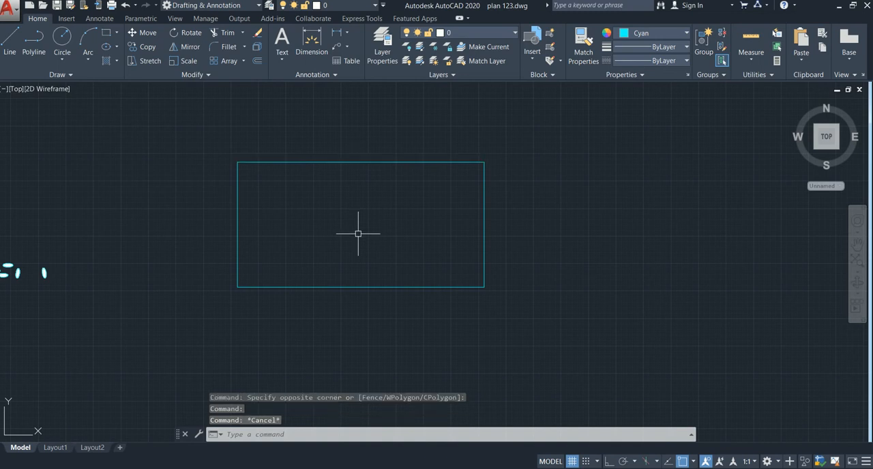
click(484, 216)
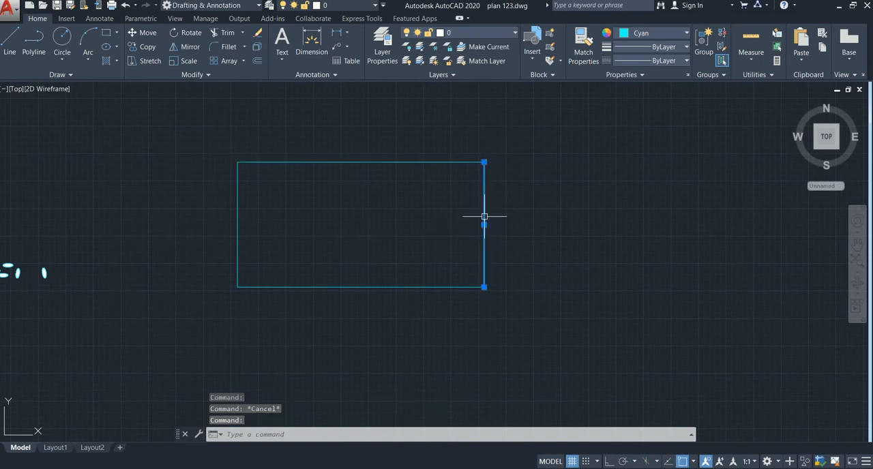
click(419, 287)
key(Escape)
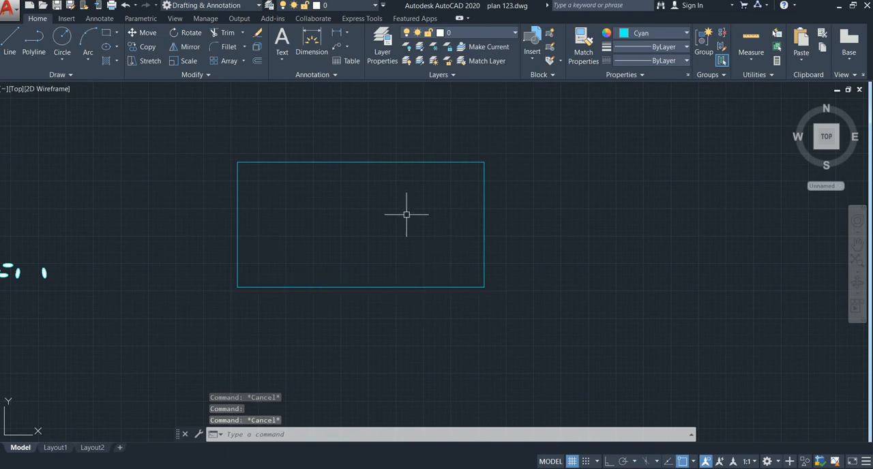
Join the rectangle's four edge lines into a single polyline and check it by selecting its upper edge
click(514, 135)
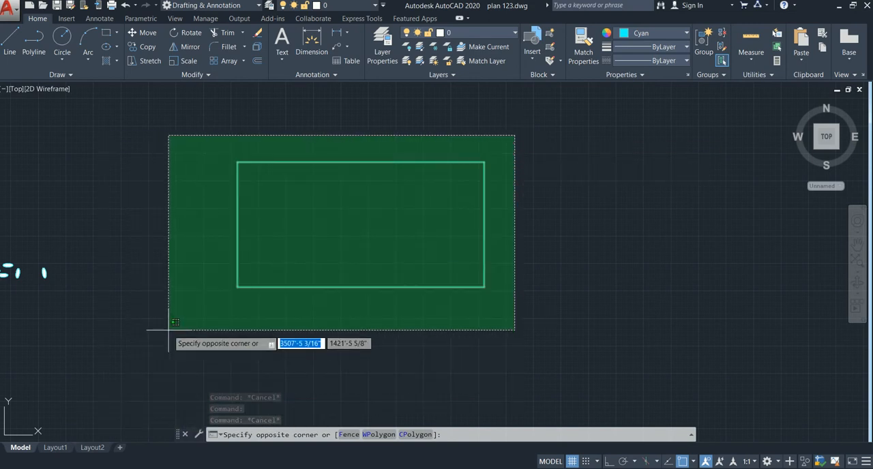
click(191, 331)
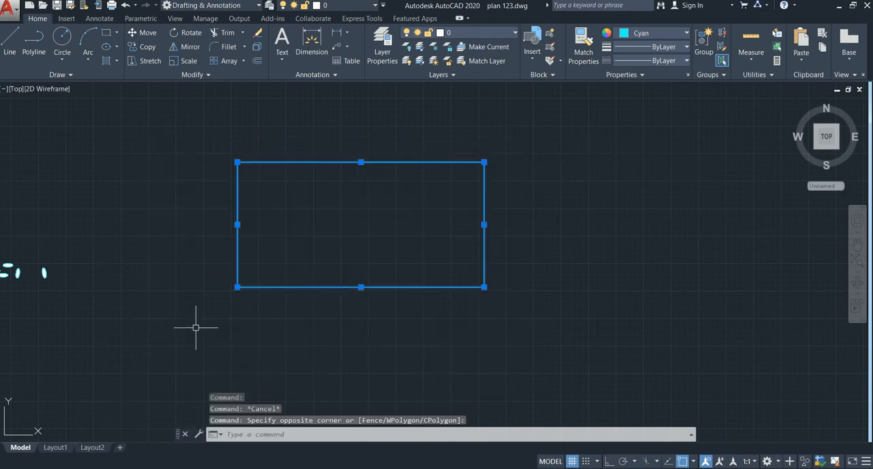
text(j)
key(Return)
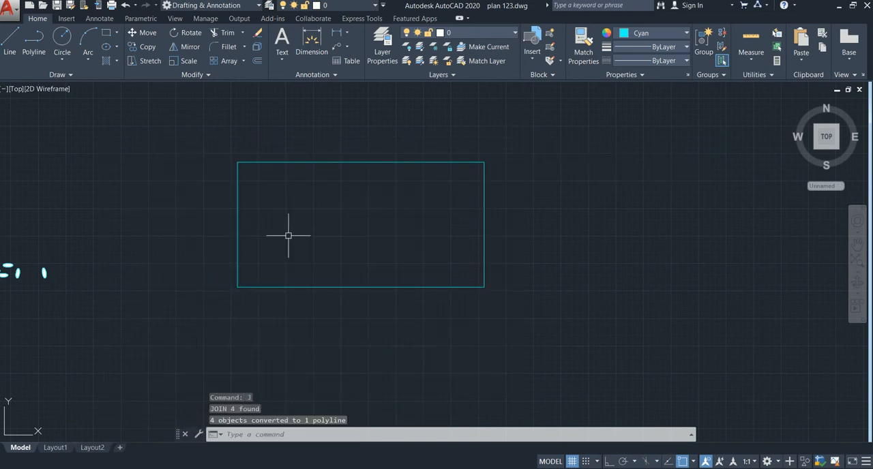
click(340, 167)
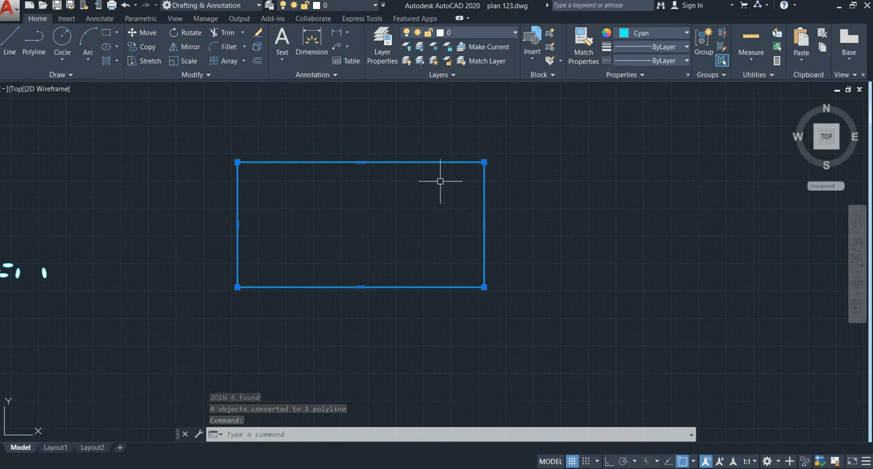
middle_drag(412, 191, 401, 201)
key(Escape)
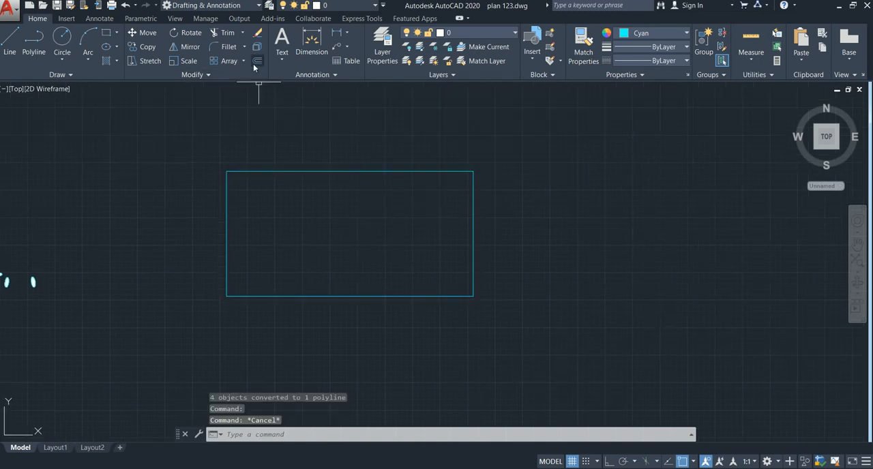
Offset the joined rectangle outward by 3'
text(O)
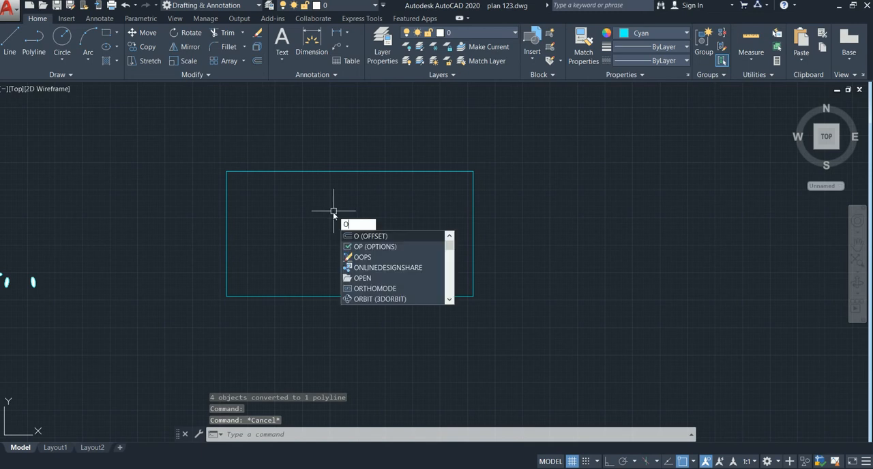
key(Return)
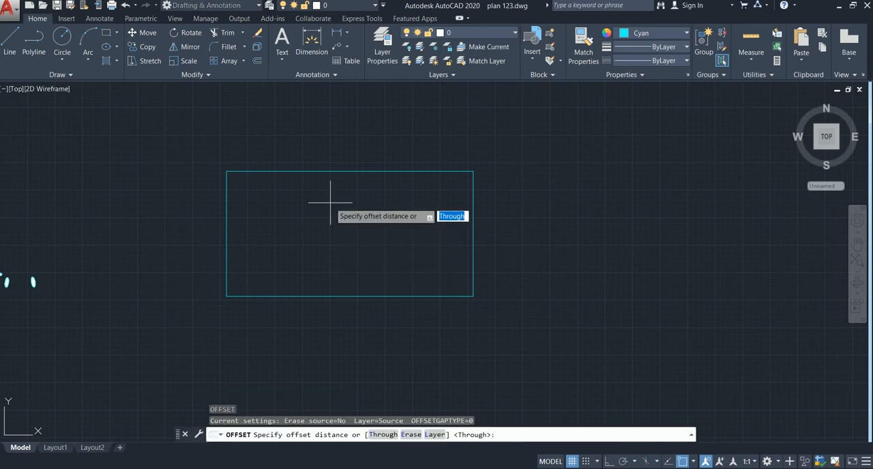
text(3)
key(Return)
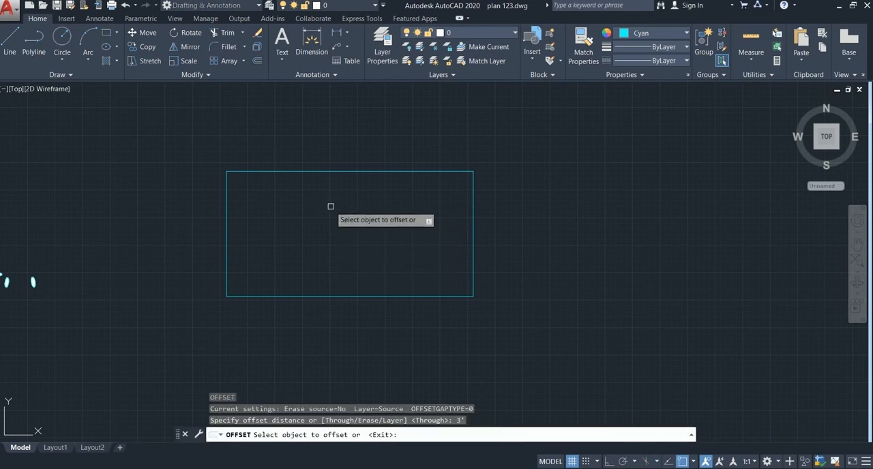
click(334, 171)
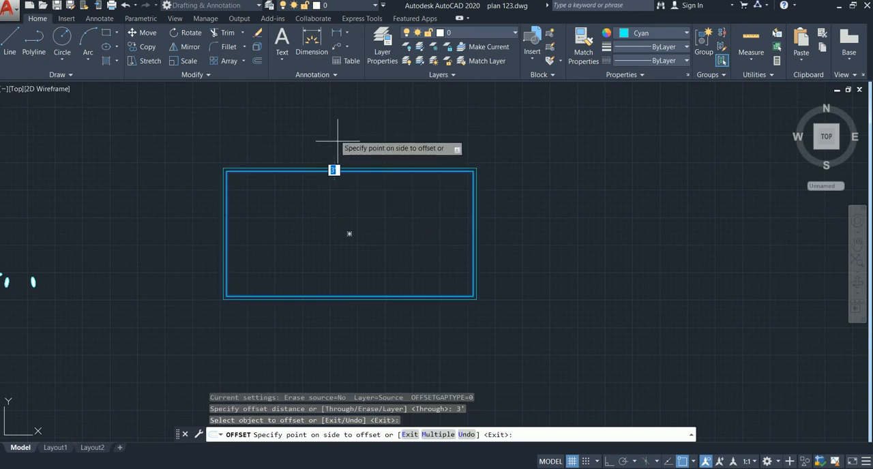
click(335, 133)
key(Escape)
Try to add the multiline text "home" inside the offset rectangles
middle_drag(316, 248, 259, 249)
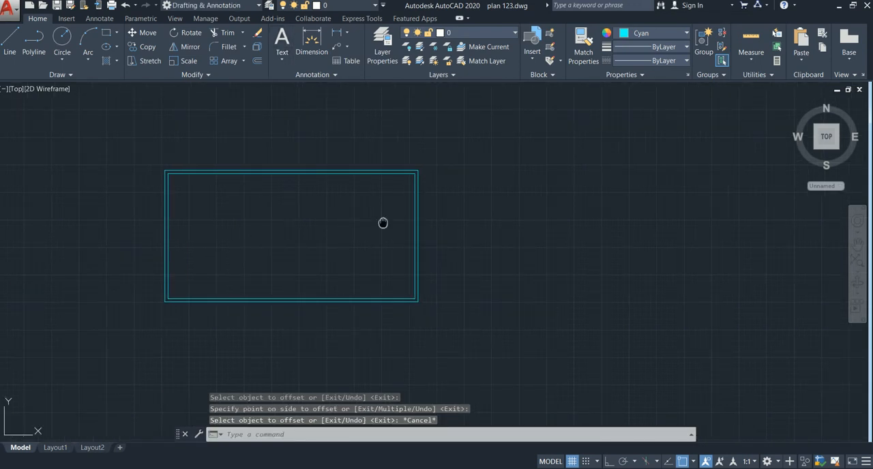
middle_drag(383, 223, 270, 244)
text(t)
key(Escape)
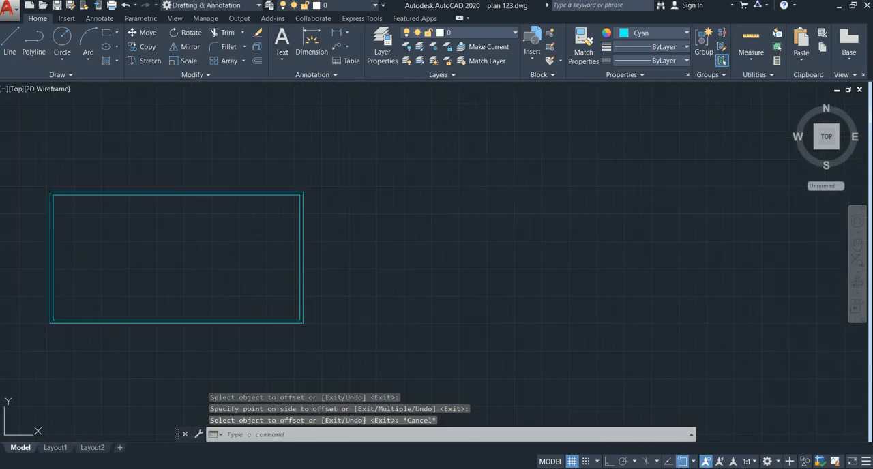
key(Return)
middle_drag(181, 244, 247, 246)
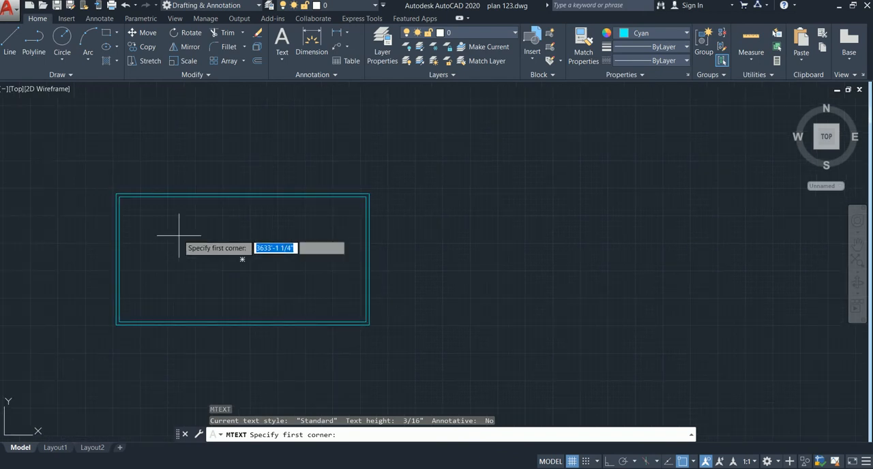
click(175, 228)
click(335, 265)
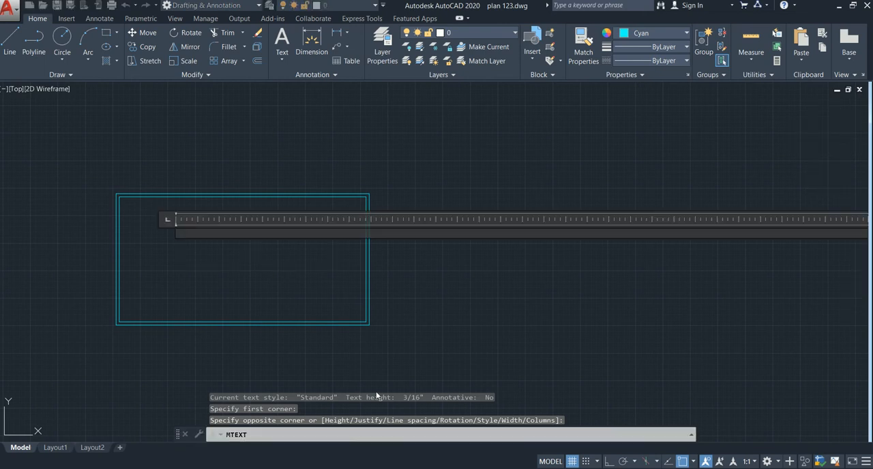
text(home)
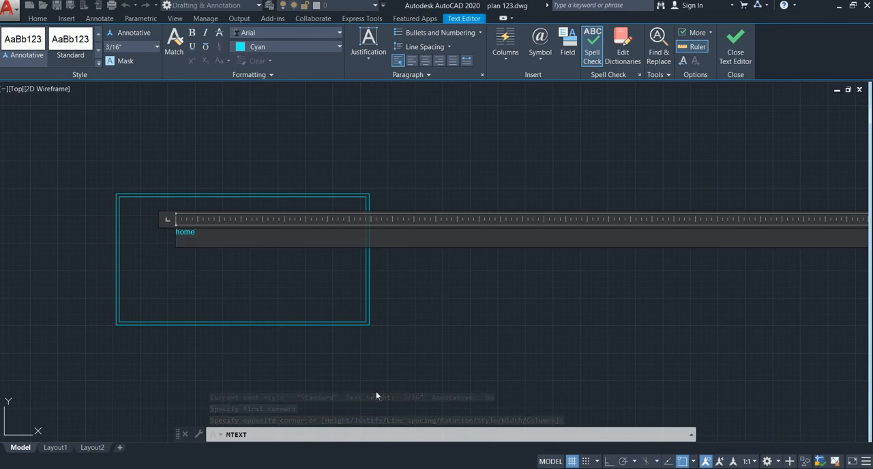
key(Escape)
Add the multiline text "home" in the upper-left area inside the inner rectangle
scroll(189, 245, up, 5)
scroll(198, 252, down, 10)
scroll(186, 253, up, 3)
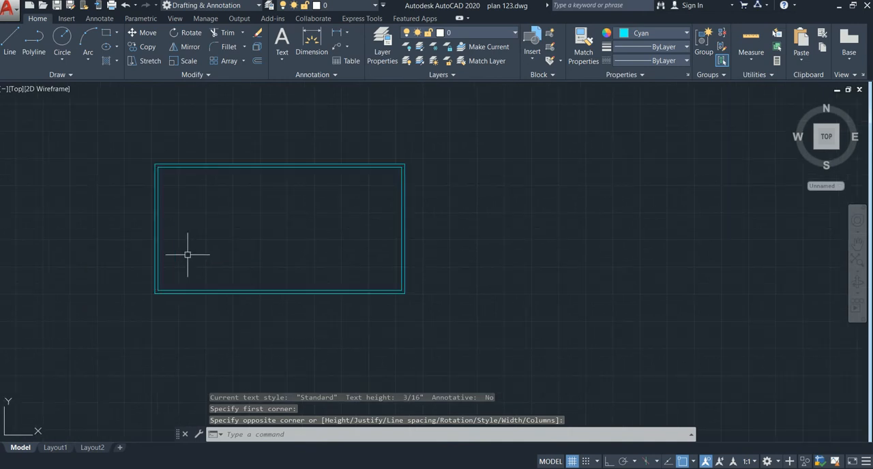
scroll(195, 227, up, 2)
middle_drag(196, 228, 198, 252)
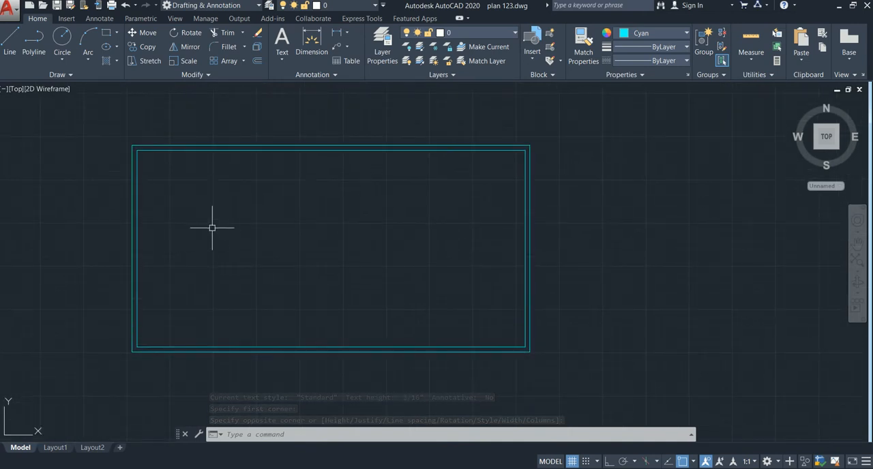
key(Return)
click(223, 205)
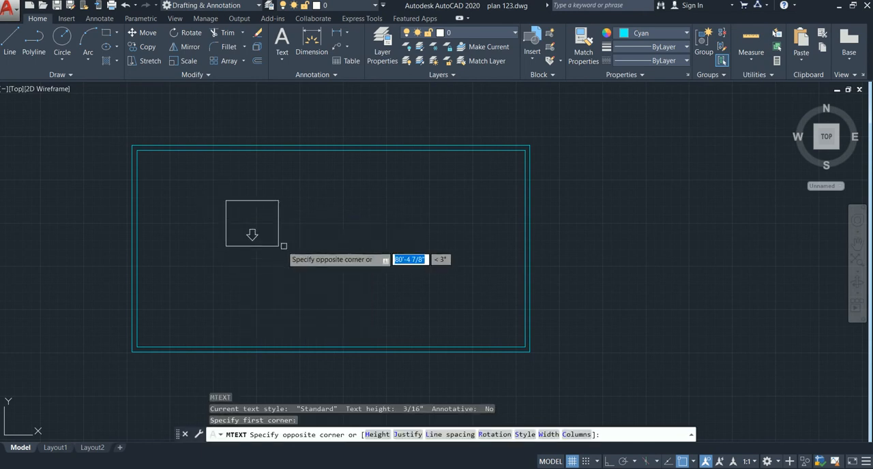
click(416, 239)
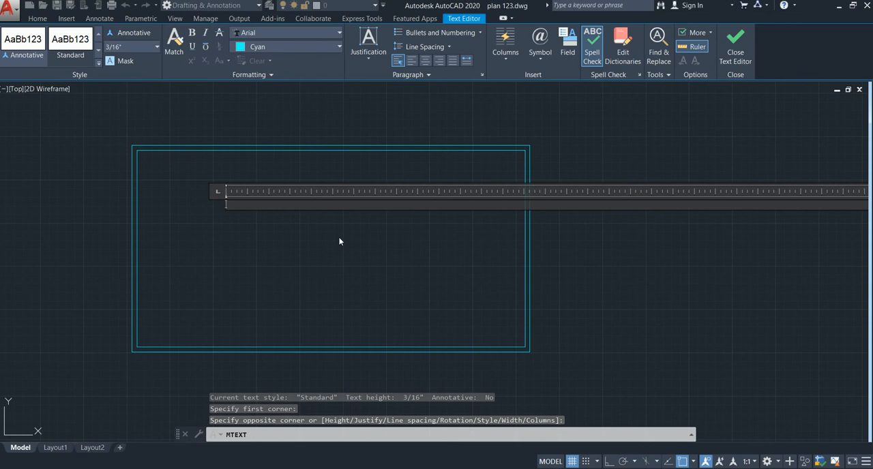
text(home)
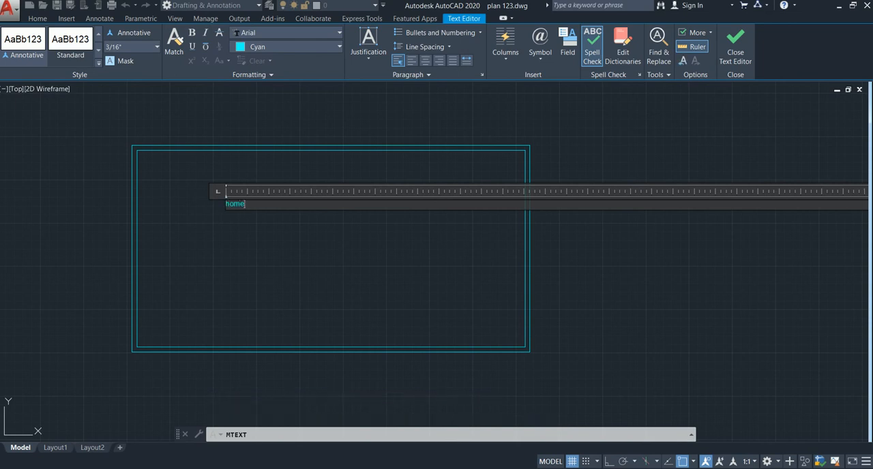
key(Escape)
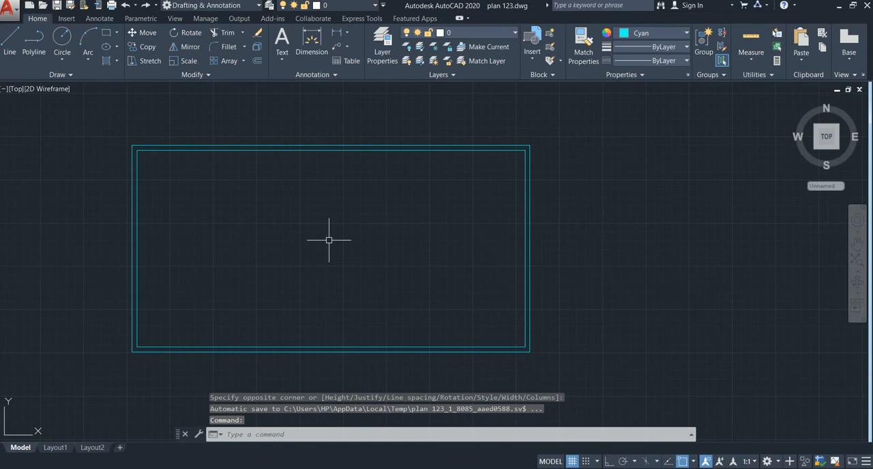
scroll(352, 228, down, 2)
scroll(307, 205, up, 3)
scroll(341, 226, down, 2)
mouse_move(355, 234)
middle_down()
mouse_move(355, 241)
mouse_move(264, 234)
middle_up()
middle_drag(343, 209, 315, 208)
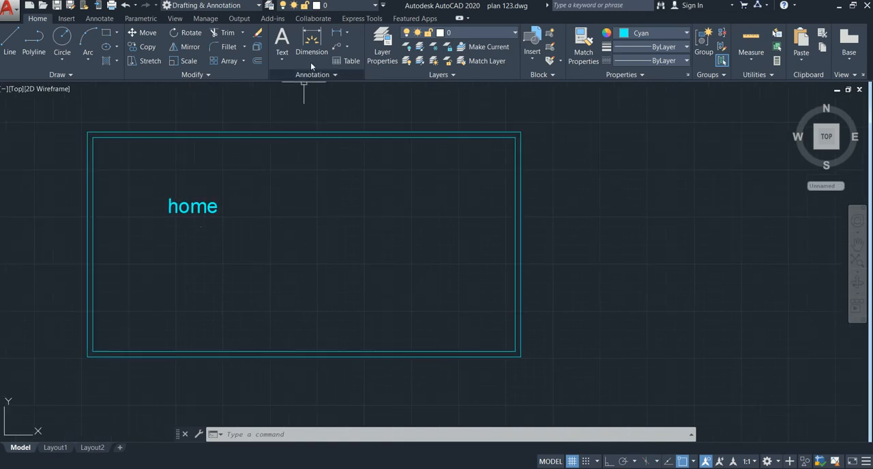
Dimension the width from the inner rectangle's upper-left corner to the outer rectangle's upper-right corner, placing the dimension line above, and inspect its text
scroll(369, 212, down, 4)
mouse_move(371, 213)
middle_down()
mouse_move(365, 222)
mouse_move(252, 226)
middle_up()
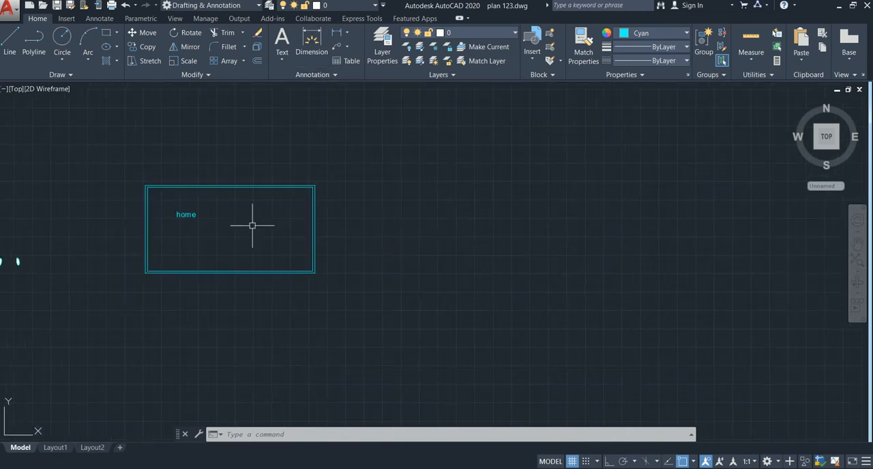
text(D)
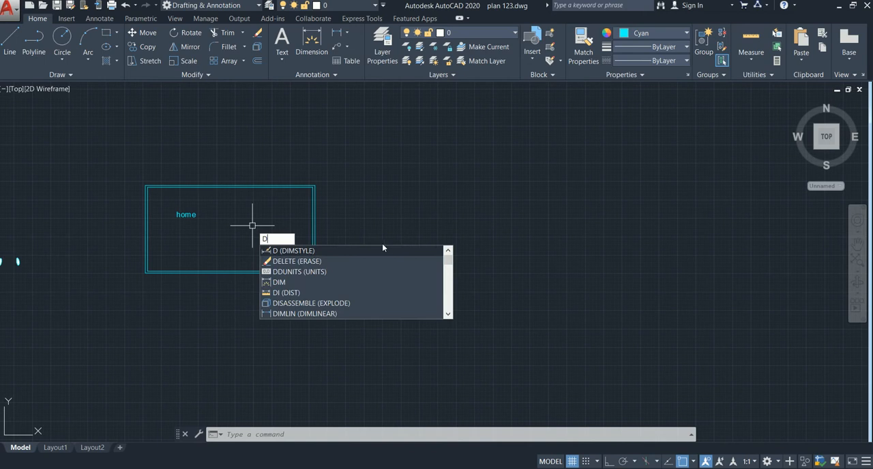
text(IM)
key(Return)
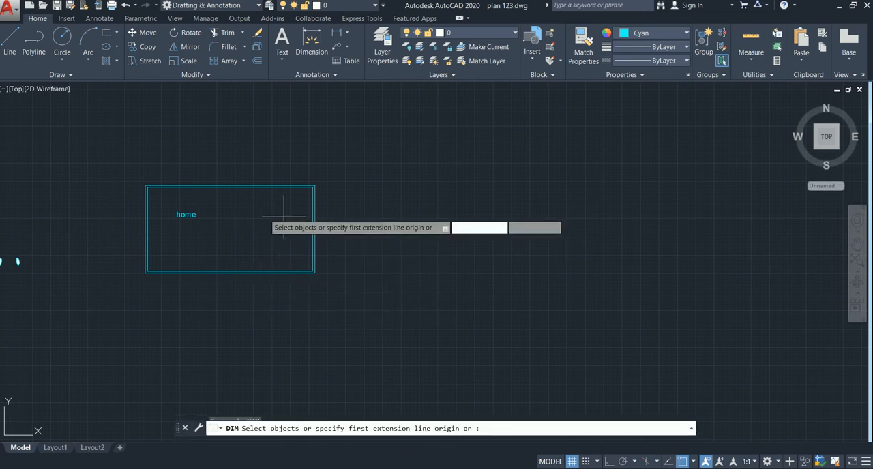
click(146, 186)
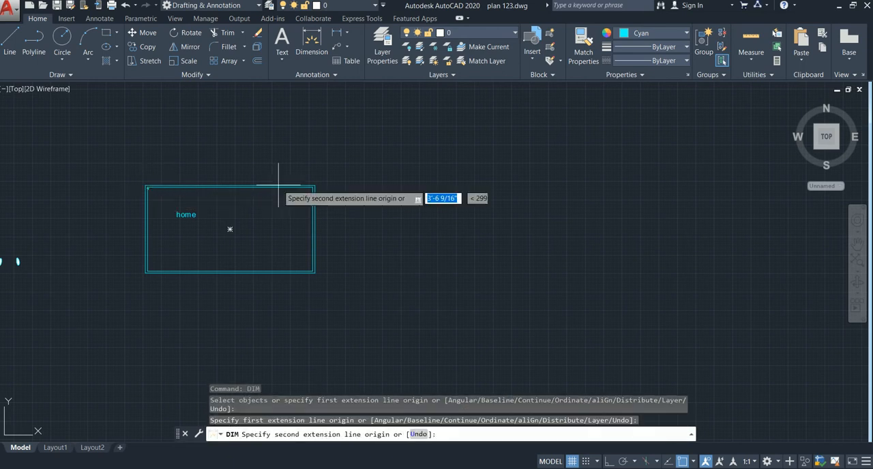
click(314, 186)
click(316, 148)
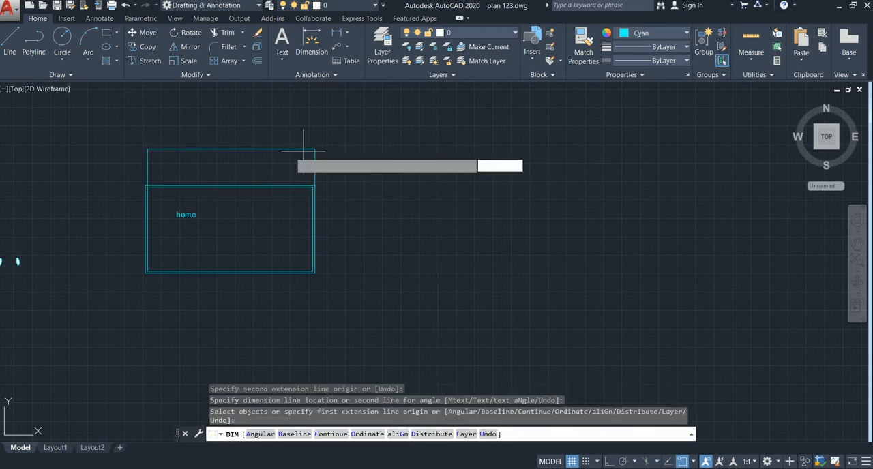
key(Return)
key(Return)
scroll(238, 147, up, 6)
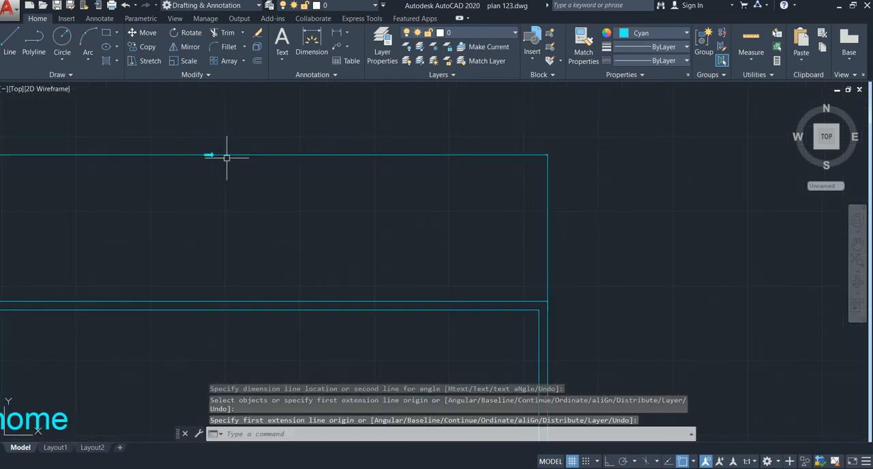
scroll(223, 168, down, 5)
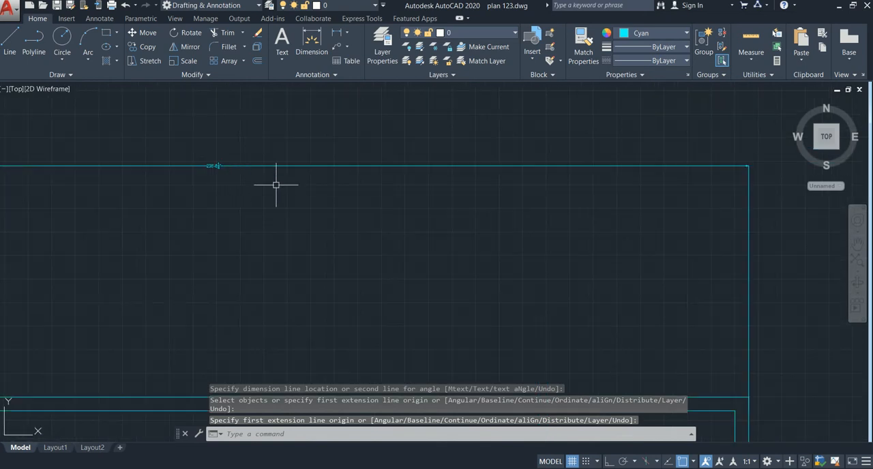
middle_drag(328, 197, 305, 189)
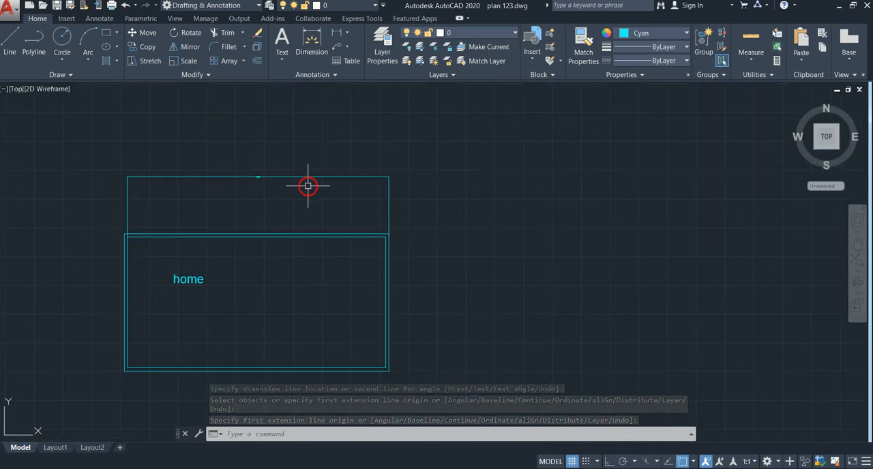
Modify the Standard dimension style, setting its text height to 8" after reviewing the arrow, fit and primary unit settings
text(D)
key(Return)
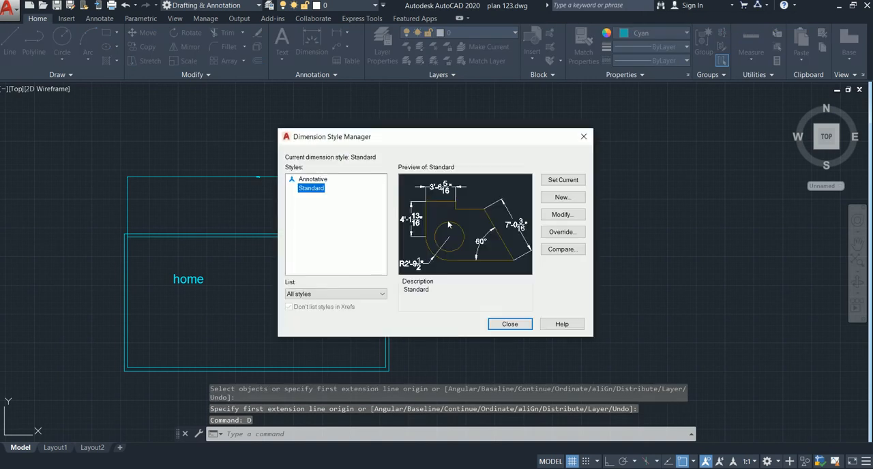
click(566, 217)
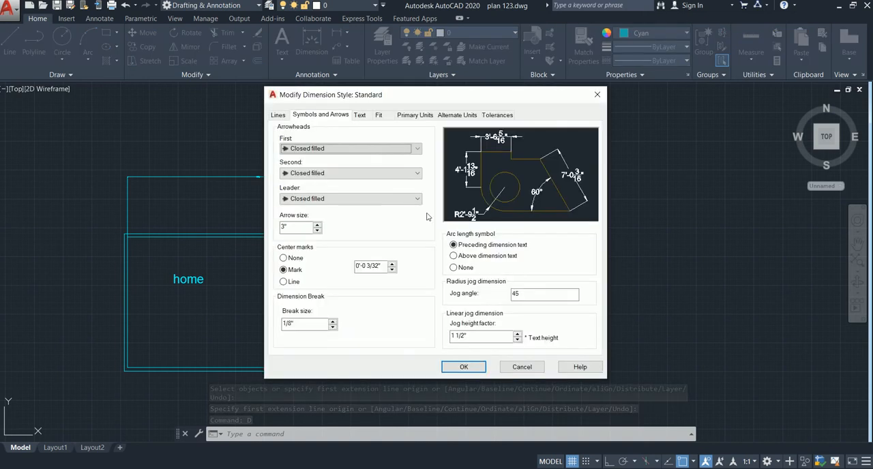
click(361, 116)
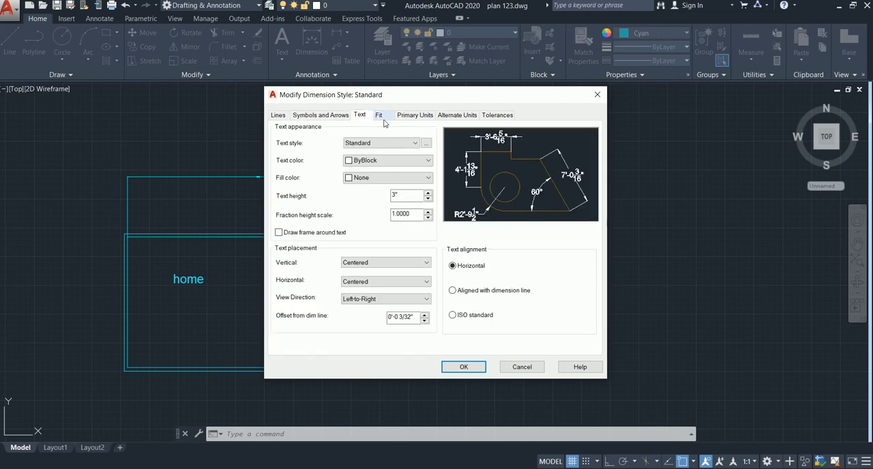
click(381, 116)
click(423, 116)
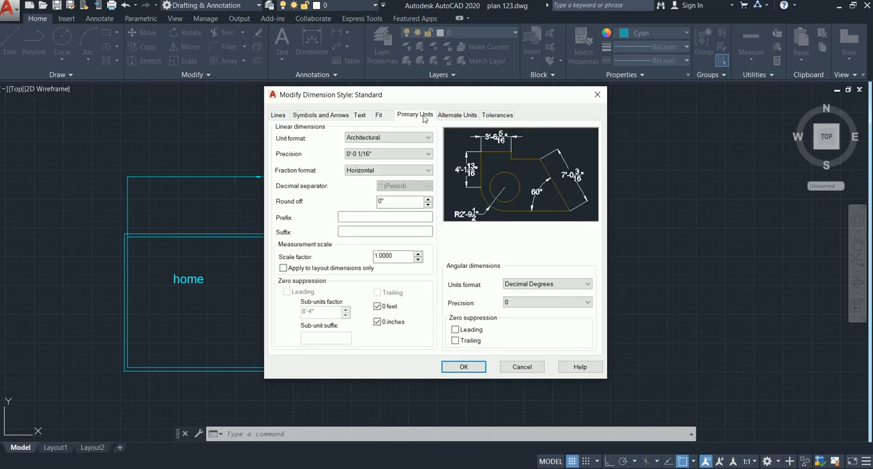
click(380, 116)
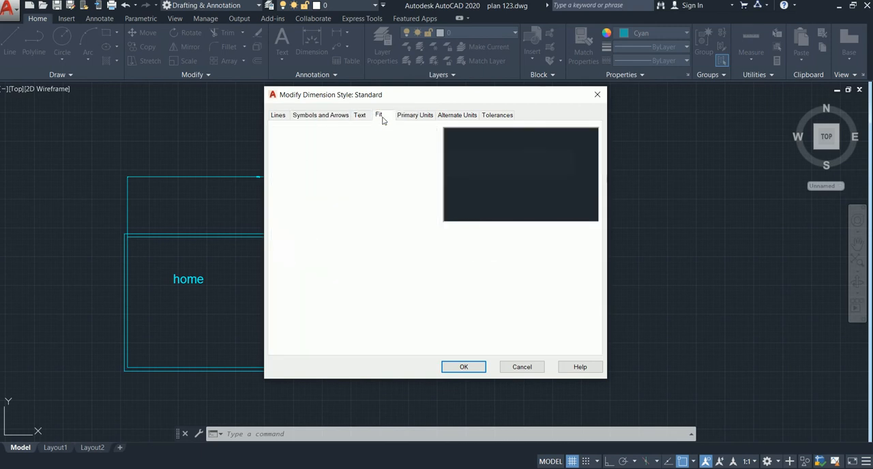
click(361, 116)
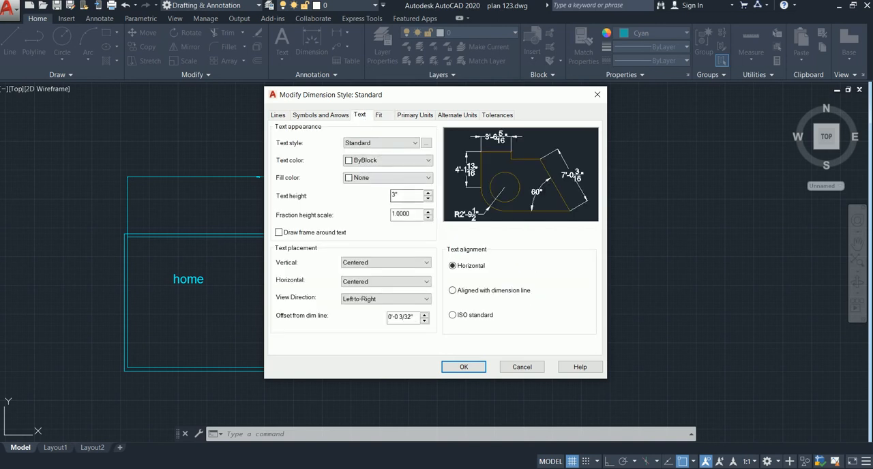
click(335, 116)
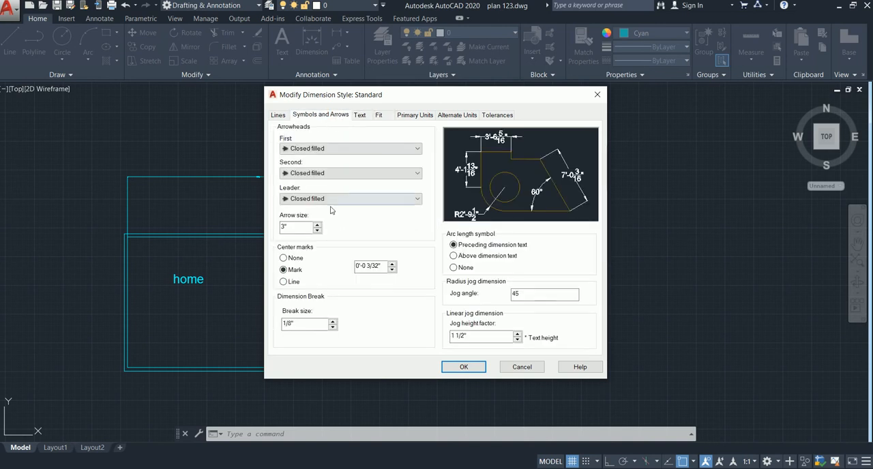
click(380, 116)
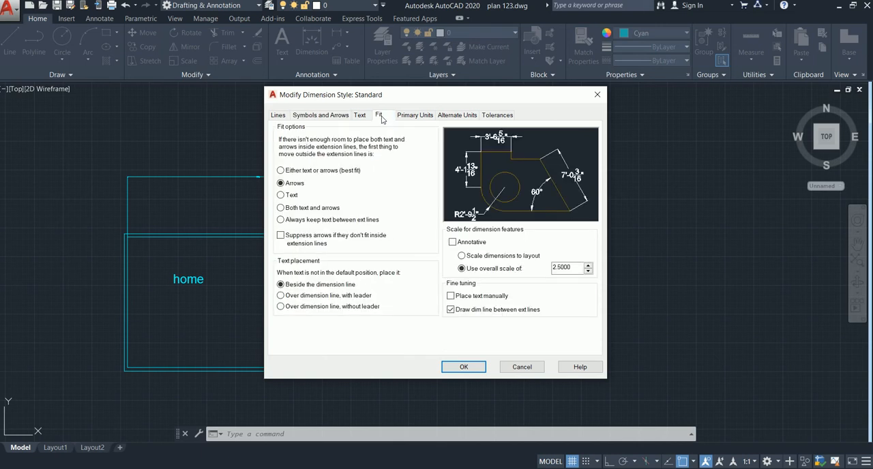
click(361, 116)
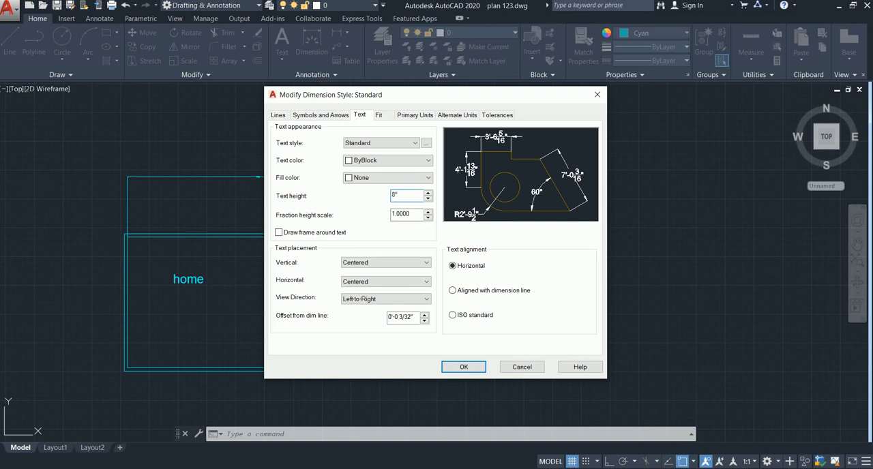
click(458, 368)
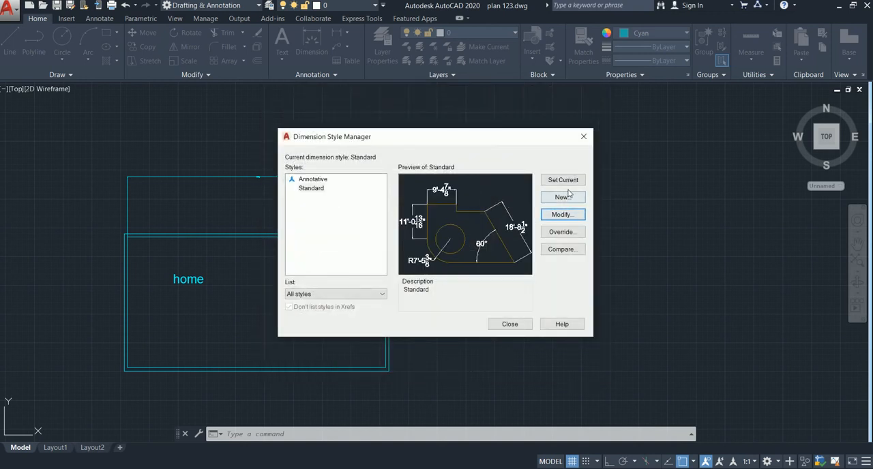
click(510, 325)
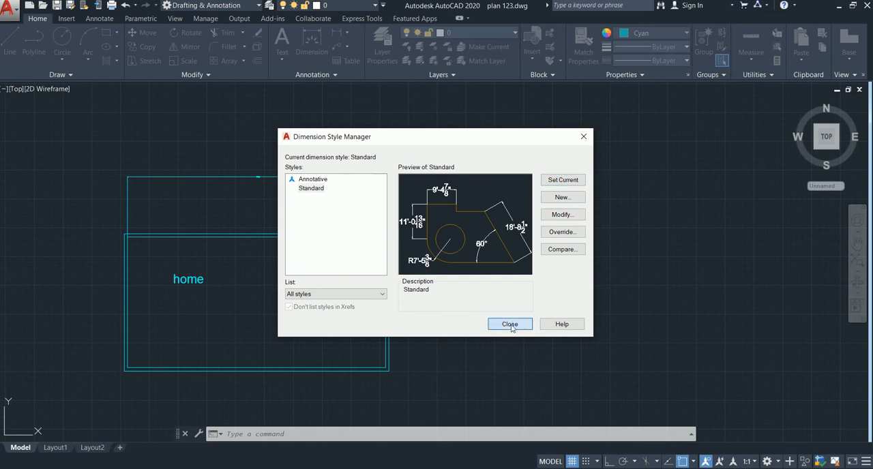
Inspect the text of the linear dimension above the rectangles and delete that dimension
scroll(229, 174, up, 4)
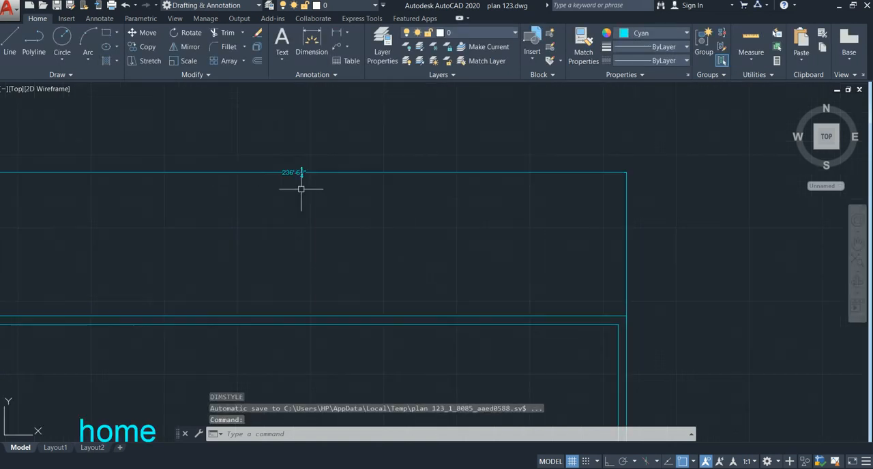
scroll(301, 189, down, 2)
scroll(324, 265, down, 2)
middle_drag(303, 298, 279, 255)
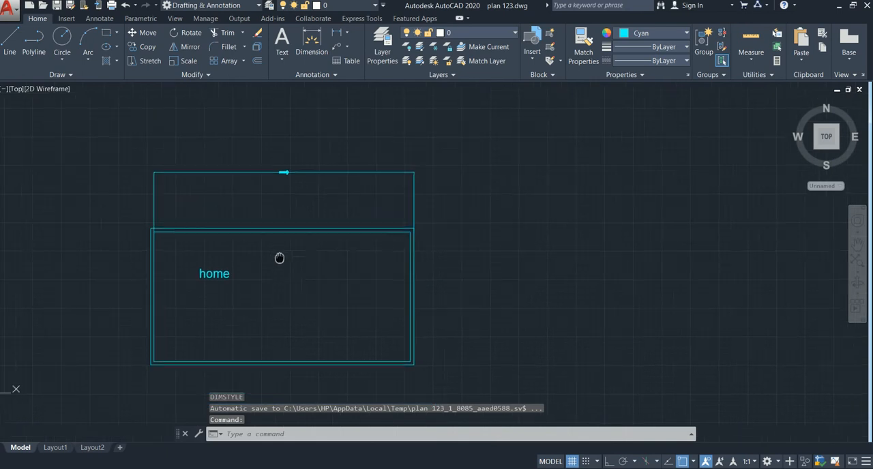
click(360, 172)
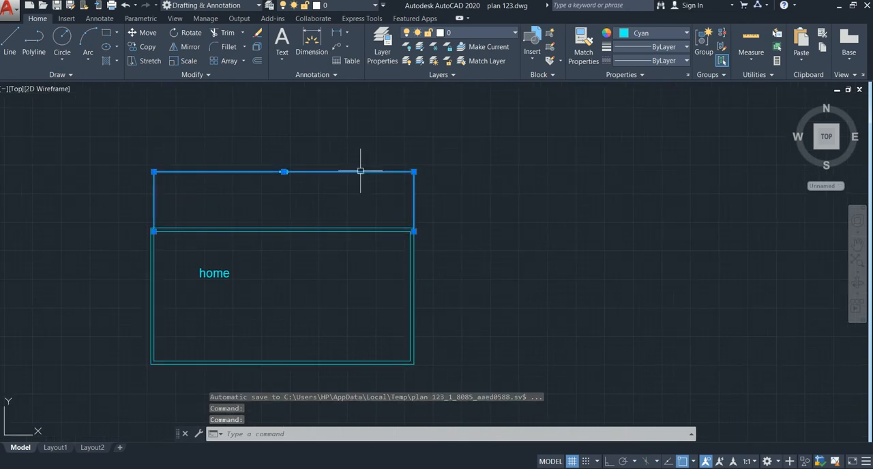
key(Delete)
scroll(384, 225, down, 2)
middle_drag(361, 240, 258, 212)
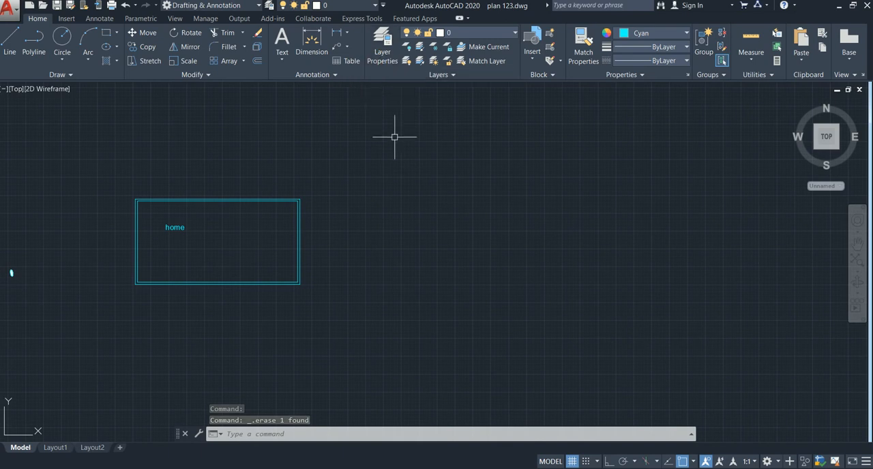
Create a new layer in the layer properties manager, delete it, and make Defpoints the current layer
text(LA)
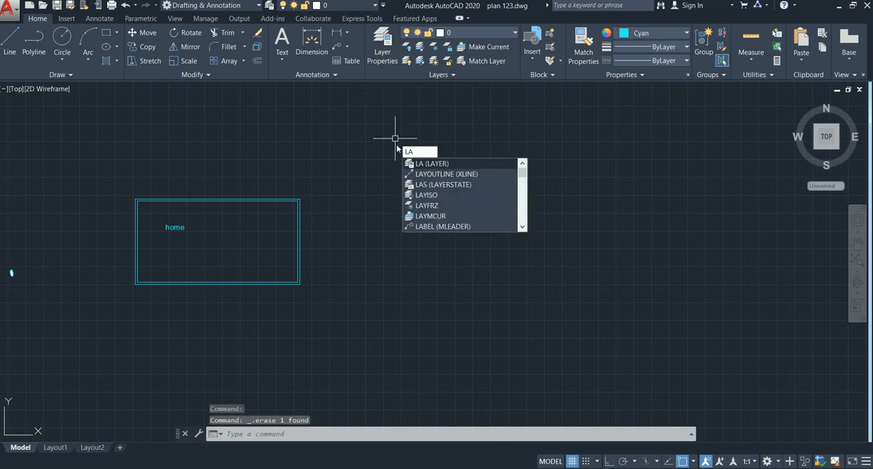
key(Return)
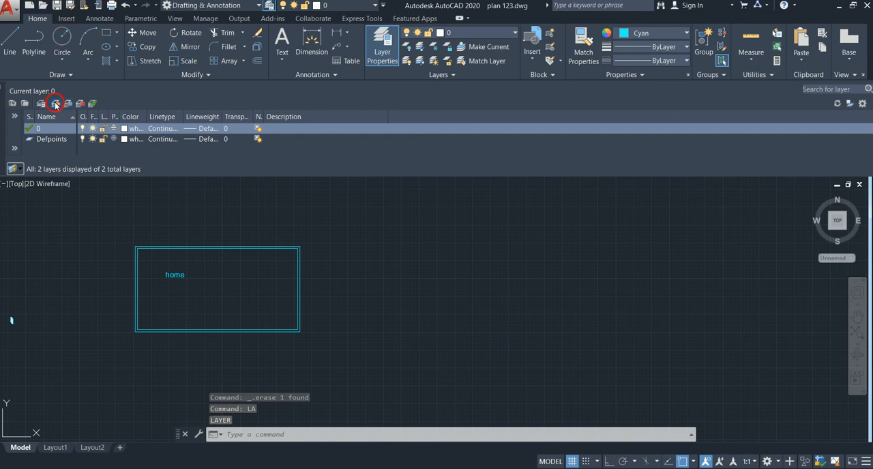
click(56, 103)
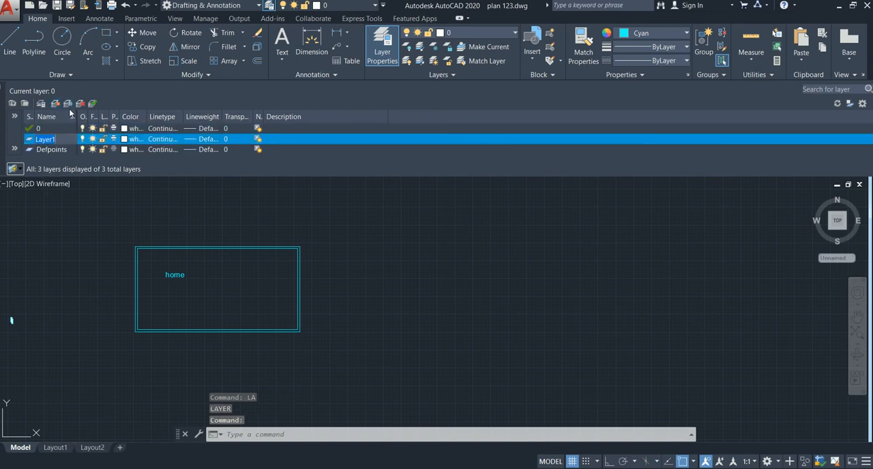
click(80, 104)
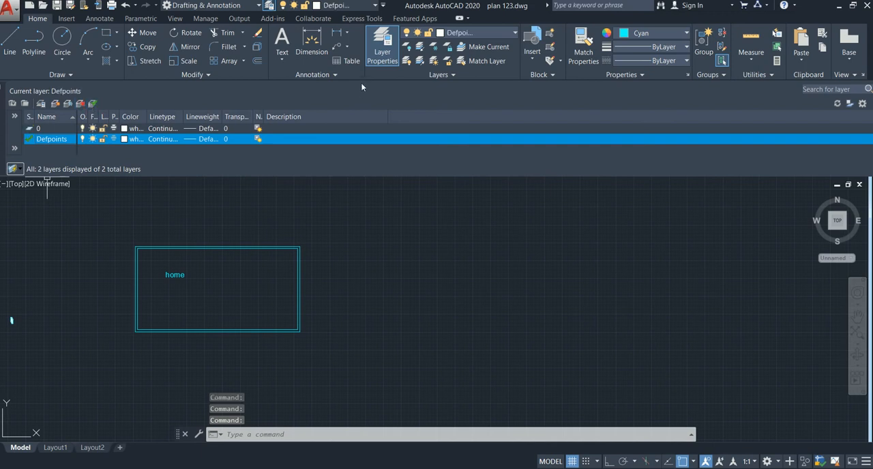
click(382, 46)
Set the current object color to orange 205,105,40 and draw a short slanted line in the empty area beside the rectangles
middle_drag(333, 307, 229, 318)
mouse_move(386, 218)
middle_down()
mouse_move(350, 227)
mouse_move(404, 221)
middle_up()
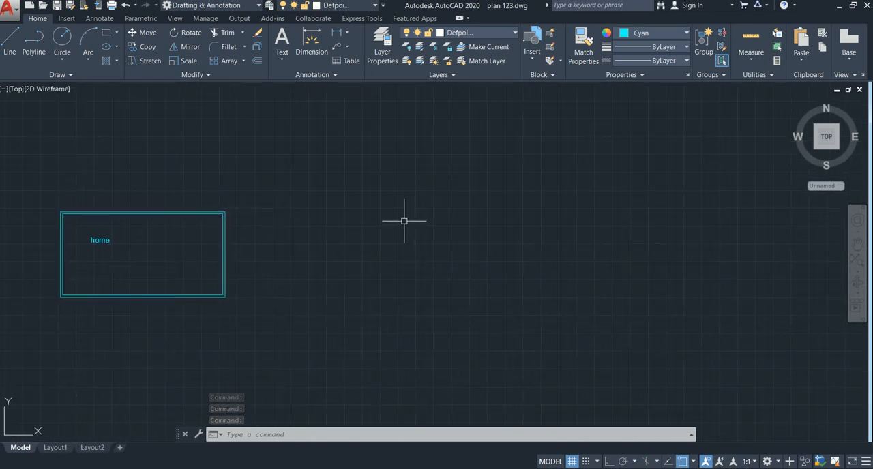
click(671, 32)
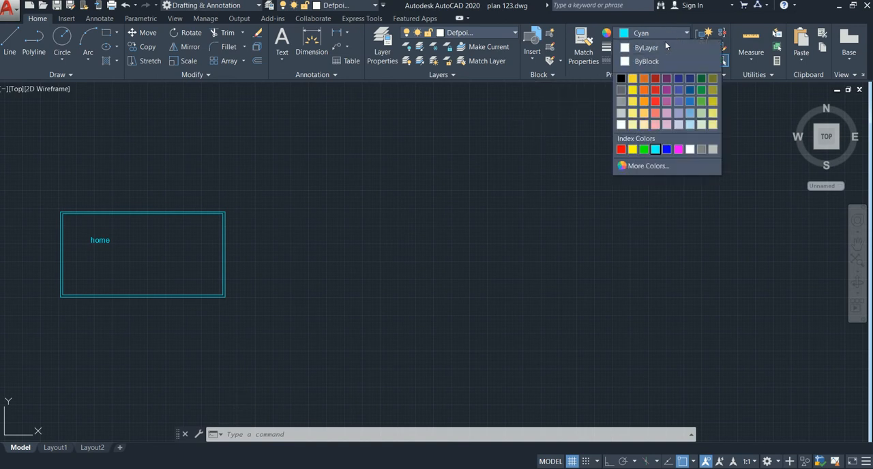
click(638, 80)
text(l)
key(Return)
click(540, 152)
click(557, 202)
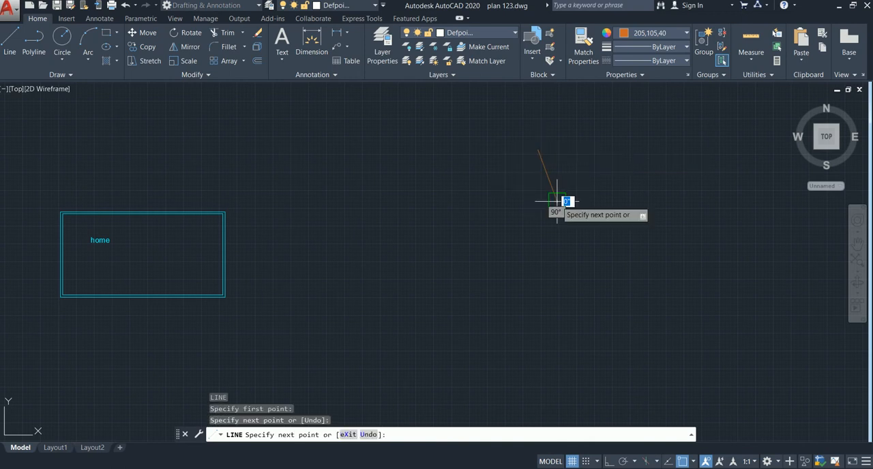
key(Escape)
Match the properties of the orange slanted line onto both offset rectangles
click(553, 190)
text(MA)
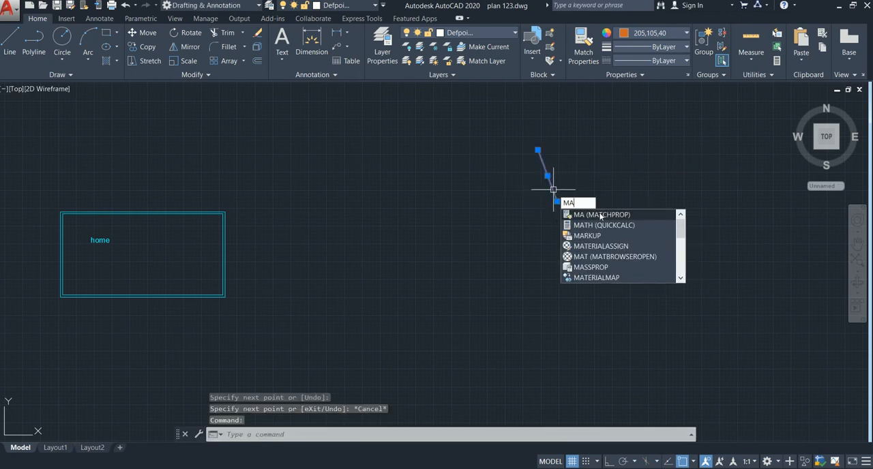
click(599, 215)
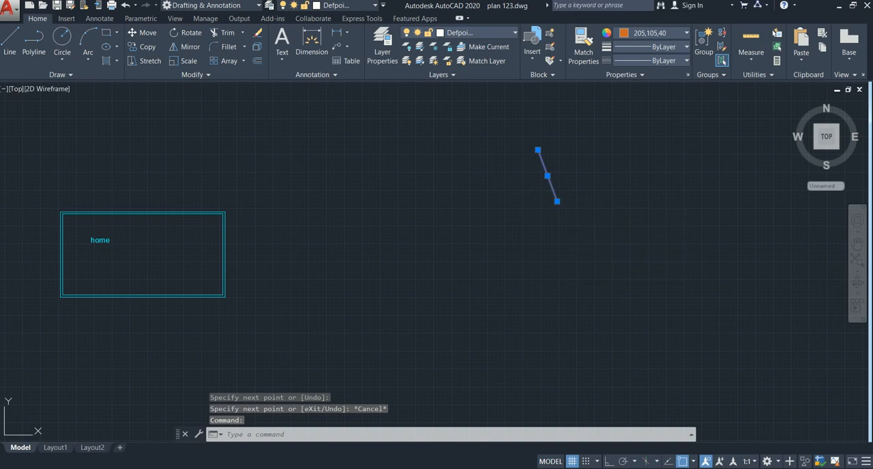
click(224, 232)
click(222, 231)
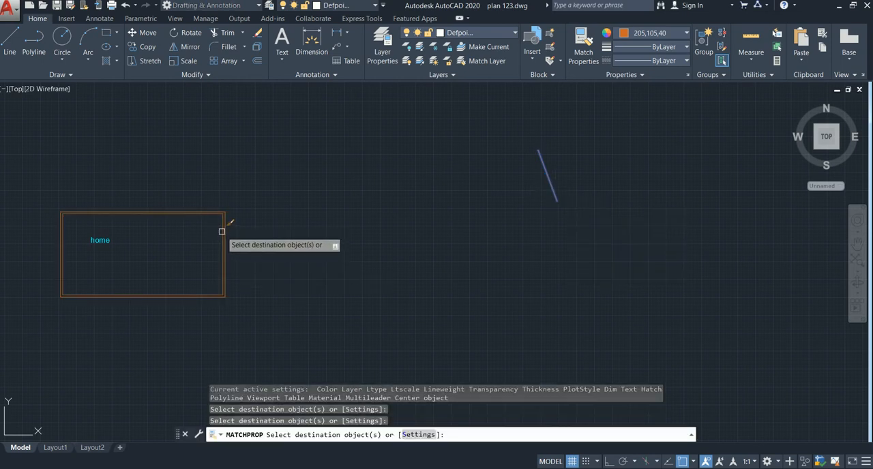
key(Escape)
Use the Pan command to shift the view around the rectangles and the slanted line
scroll(259, 228, down, 2)
mouse_move(280, 228)
middle_down()
mouse_move(284, 214)
mouse_move(272, 197)
middle_up()
middle_drag(343, 214, 335, 206)
text(p)
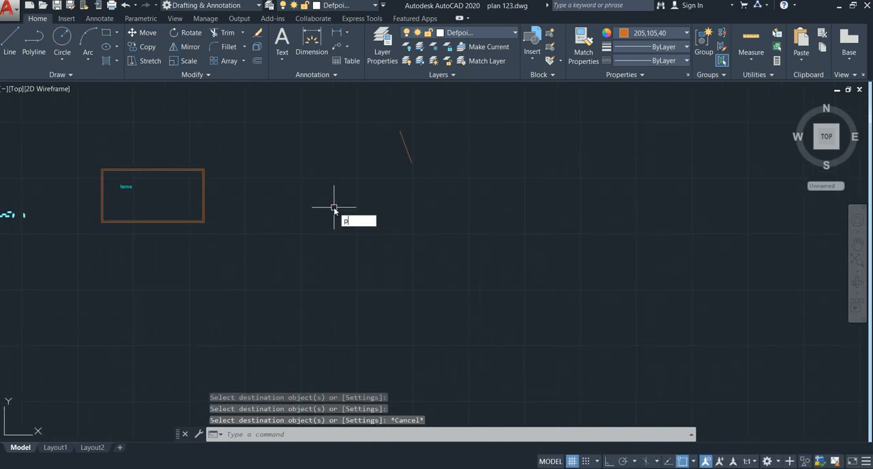
key(Return)
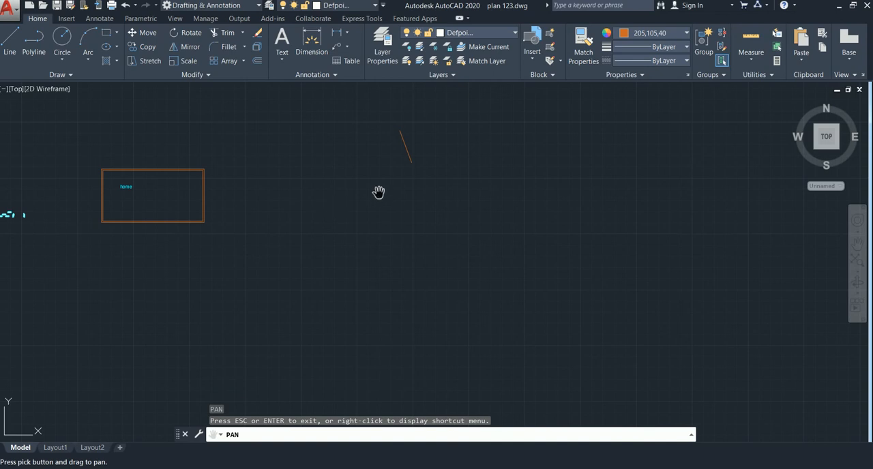
mouse_move(439, 196)
mouse_down()
mouse_move(189, 226)
mouse_move(719, 177)
mouse_up()
mouse_move(302, 255)
mouse_down()
mouse_move(656, 228)
mouse_move(402, 264)
mouse_move(240, 252)
mouse_up()
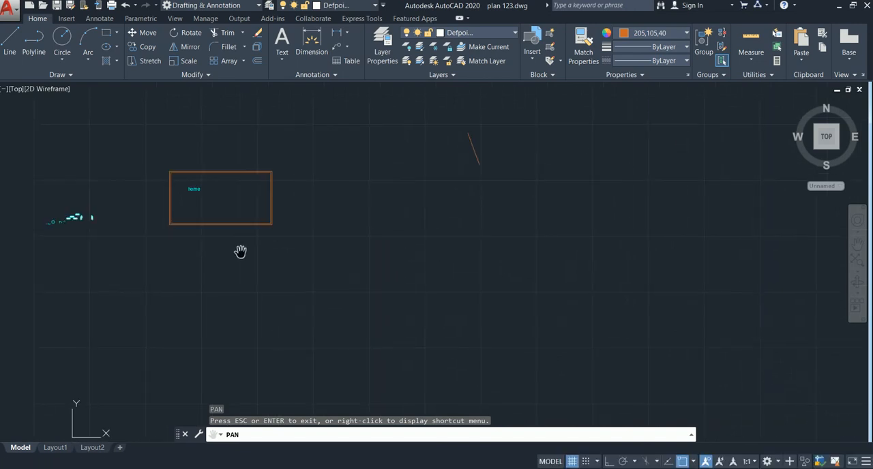
key(Escape)
middle_drag(342, 265, 333, 259)
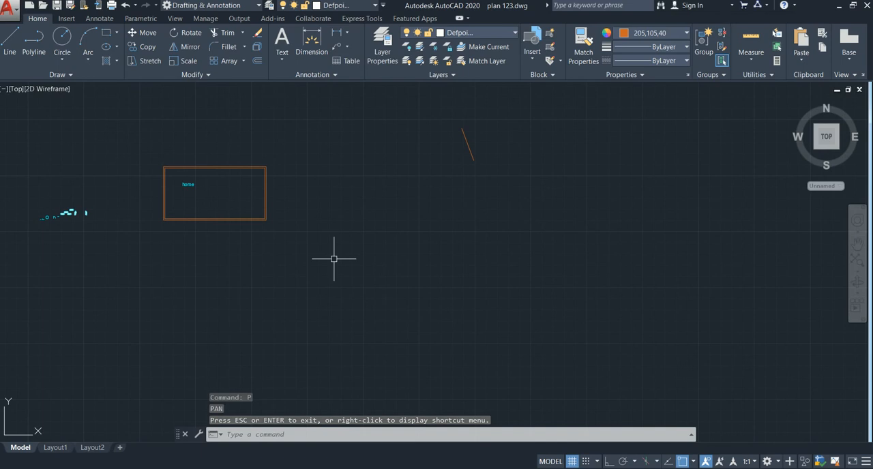
Undo the panning and the property matching on the rectangles
key(ctrl+z)
key(ctrl+z)
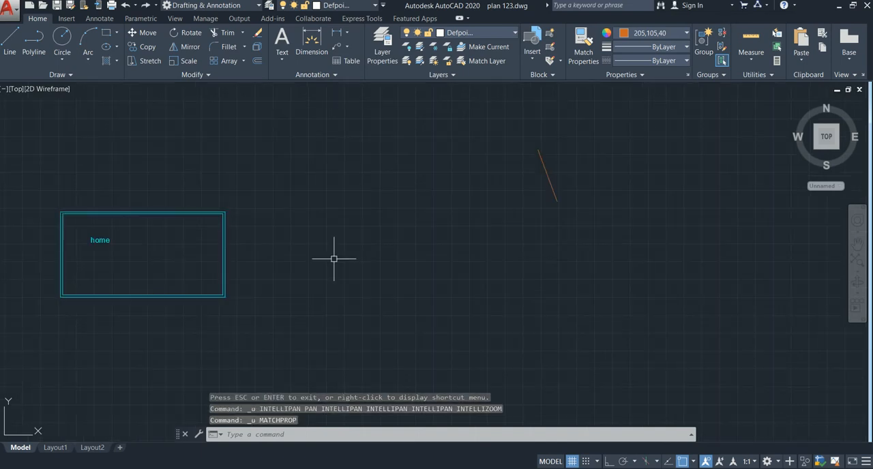
mouse_move(320, 259)
middle_down()
mouse_move(389, 243)
mouse_move(392, 257)
middle_up()
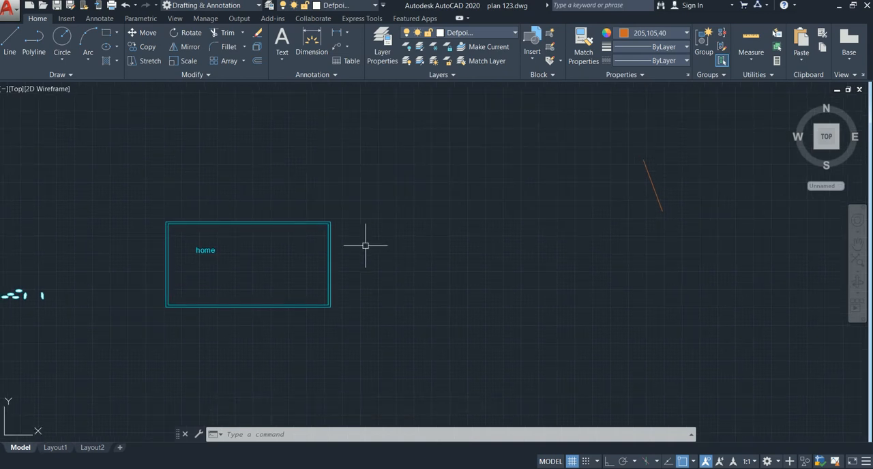
mouse_move(298, 257)
middle_down()
mouse_move(266, 229)
mouse_move(217, 248)
mouse_move(294, 253)
mouse_move(285, 255)
middle_up()
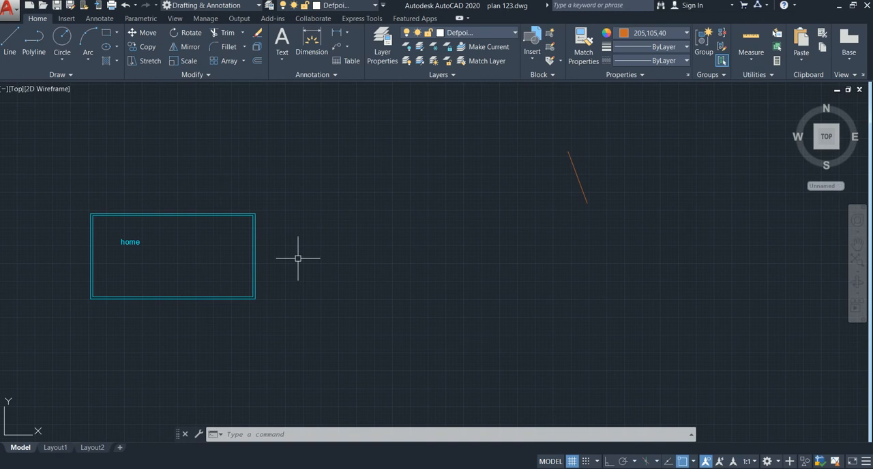
Turn object snap off and draw a nearly vertical line about 99' long between the rectangles and the slanted line
key(F3)
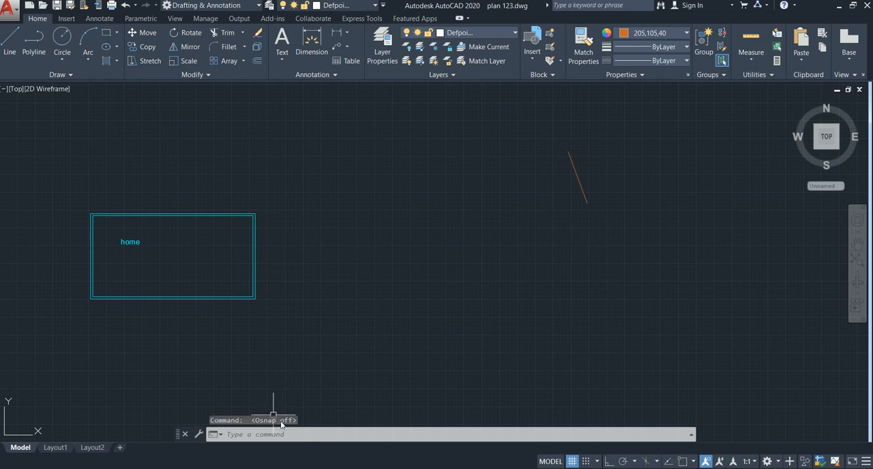
middle_drag(305, 392, 219, 404)
text(l)
key(Return)
click(324, 219)
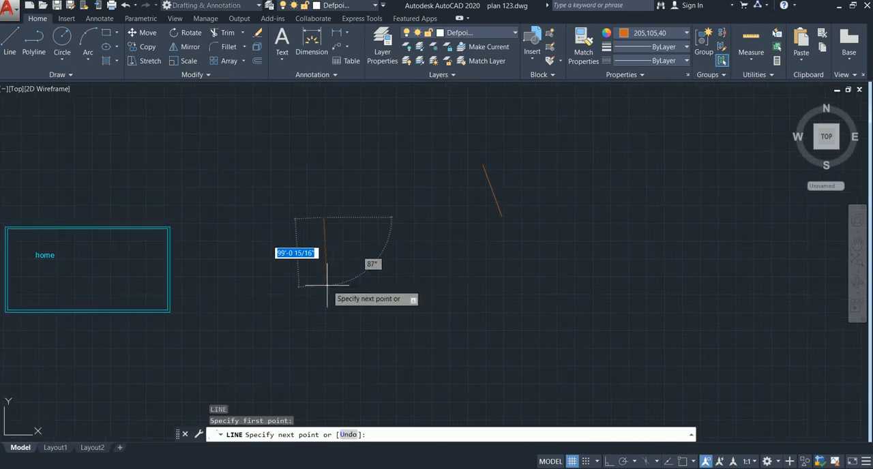
click(325, 285)
key(Escape)
scroll(323, 258, up, 4)
middle_drag(329, 146, 329, 155)
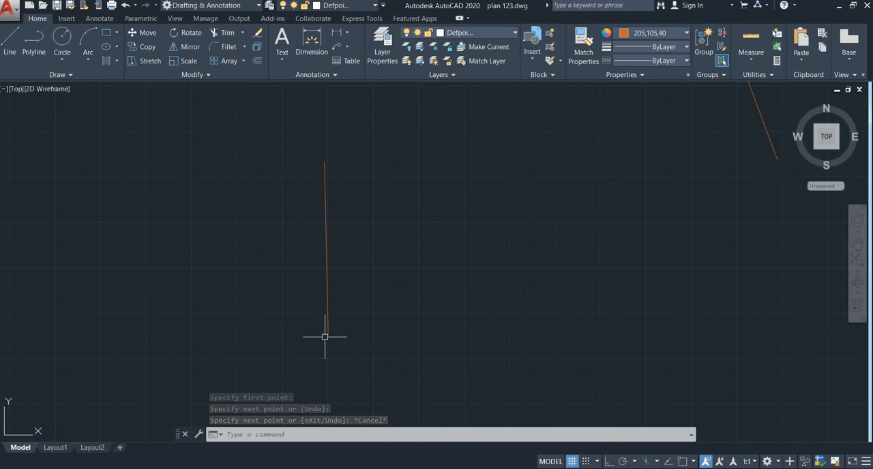
Turn object snap on and preview the snap points along the nearly vertical line with the Line command
key(F3)
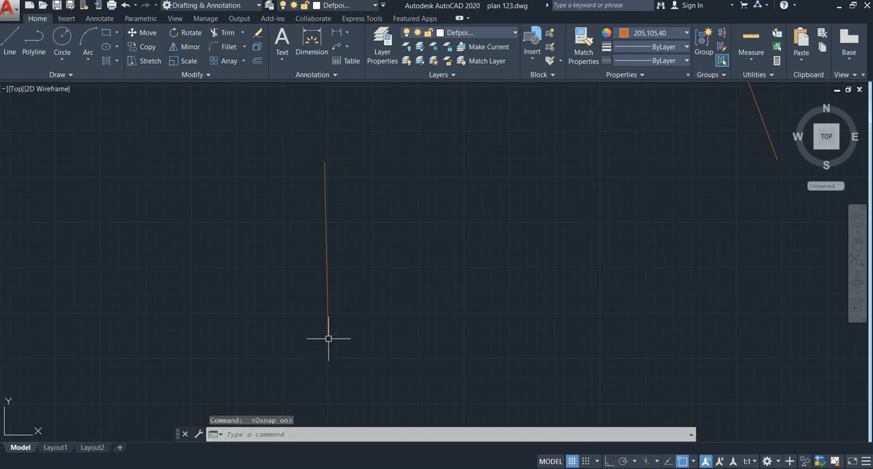
text(l)
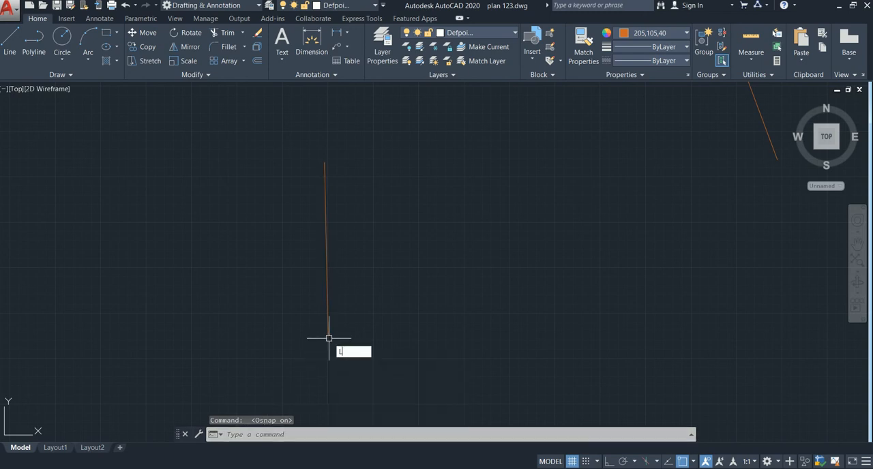
key(Return)
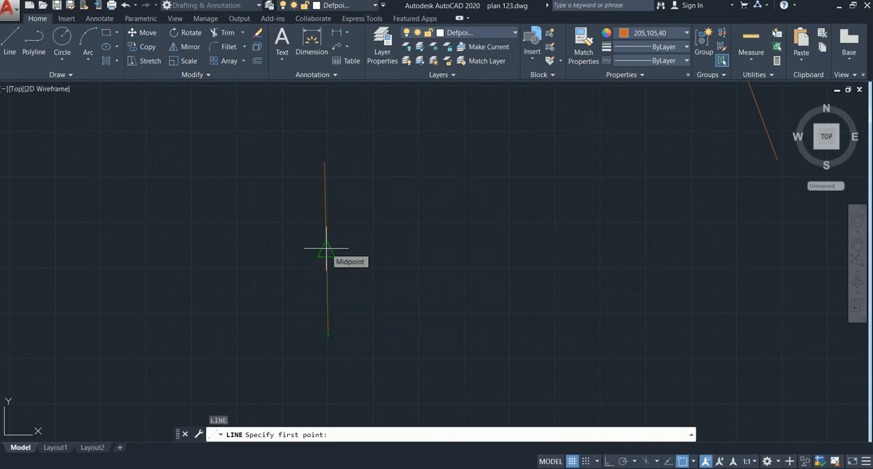
key(Escape)
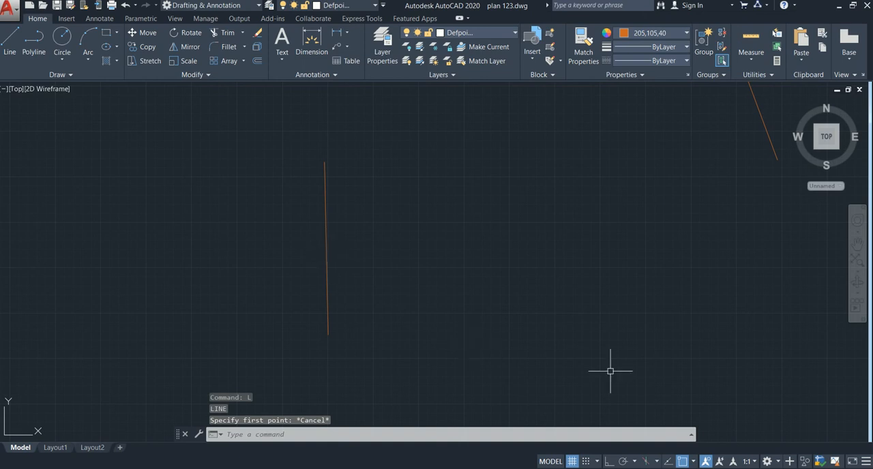
Disable the Endpoint object snap mode and check the upper end of the nearly vertical line
click(694, 463)
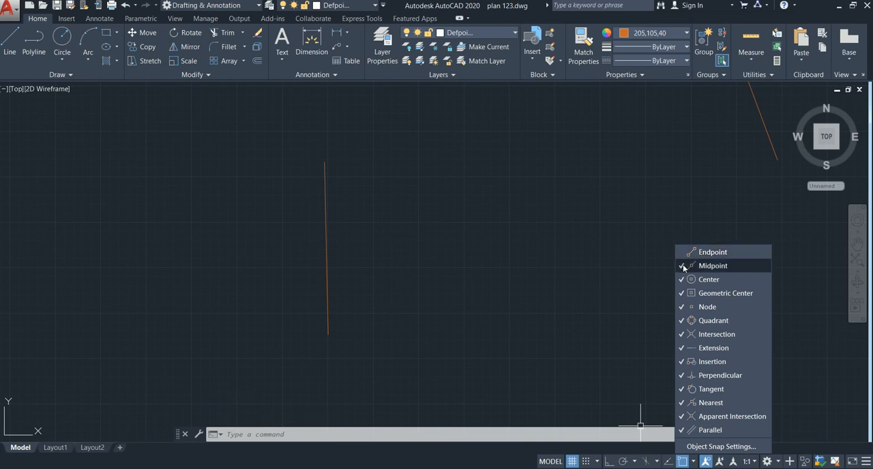
click(344, 154)
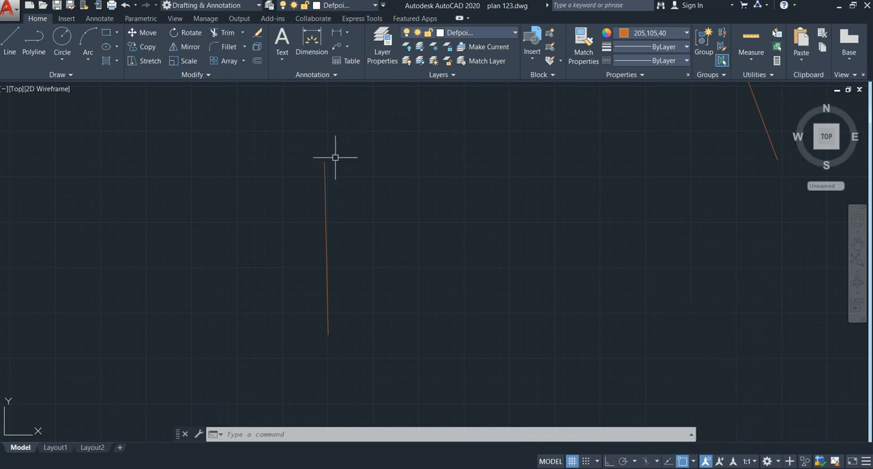
scroll(325, 161, up, 2)
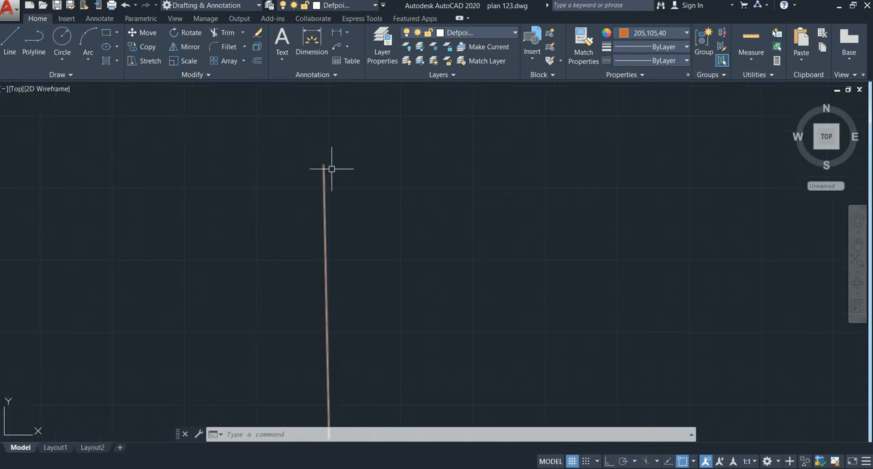
Re-enable the Endpoint object snap mode and preview snapping at the nearly vertical line's upper end with the Line command
click(693, 462)
click(687, 251)
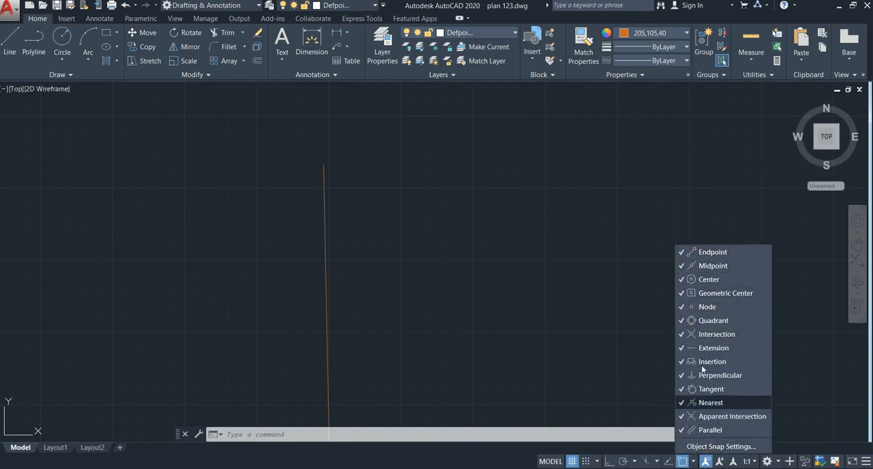
click(693, 462)
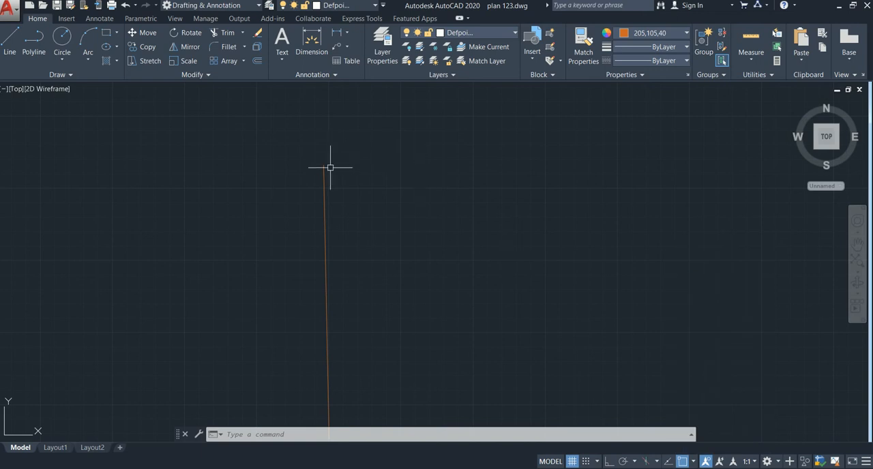
text(l)
key(Return)
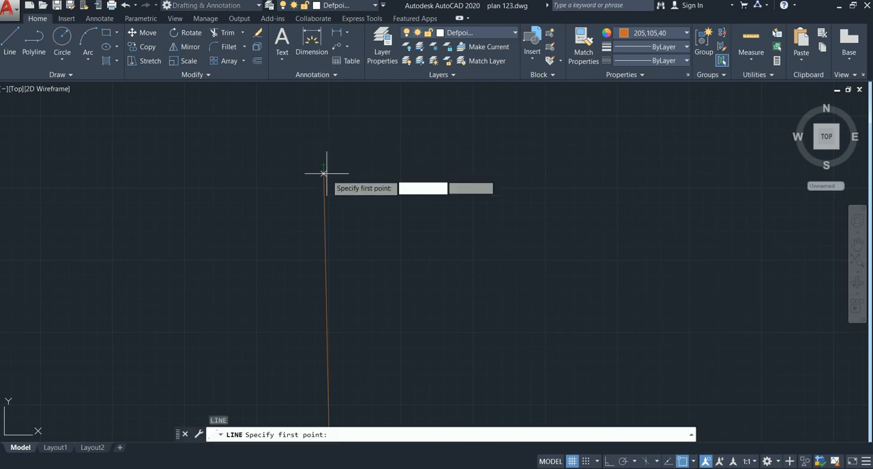
middle_drag(335, 228, 337, 217)
key(Escape)
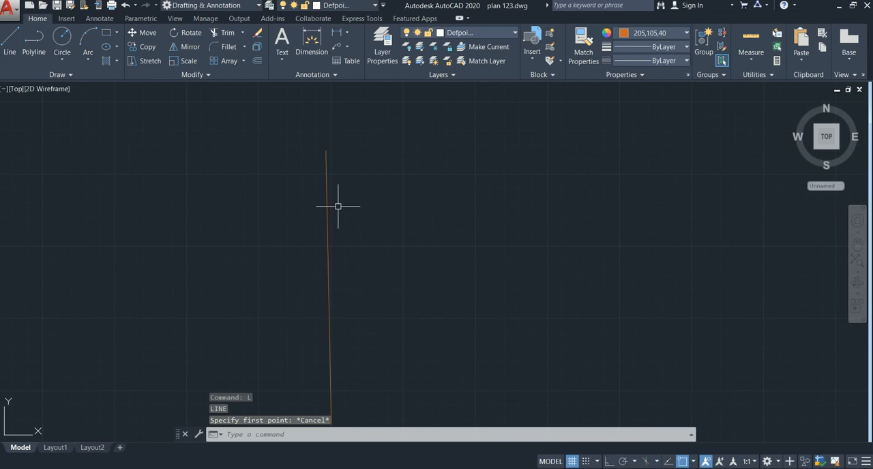
Turn on isometric drafting, cycle the crosshair through the top, right and left isoplanes, and return to orthographic drafting
click(647, 462)
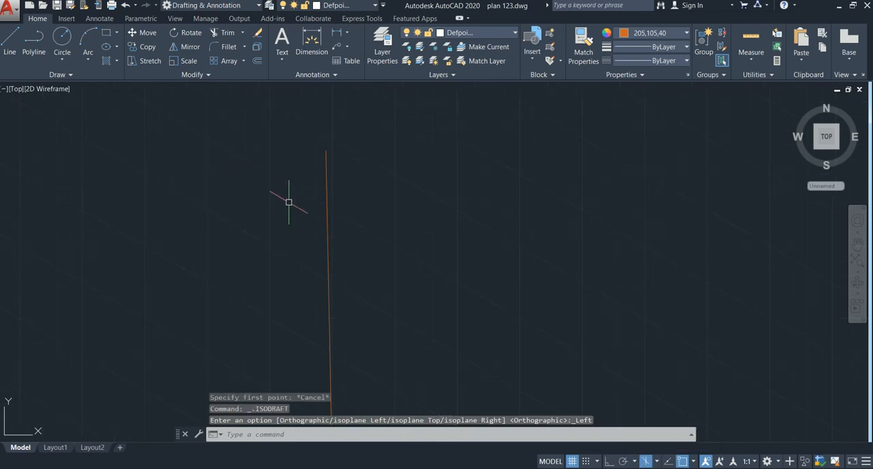
key(F5)
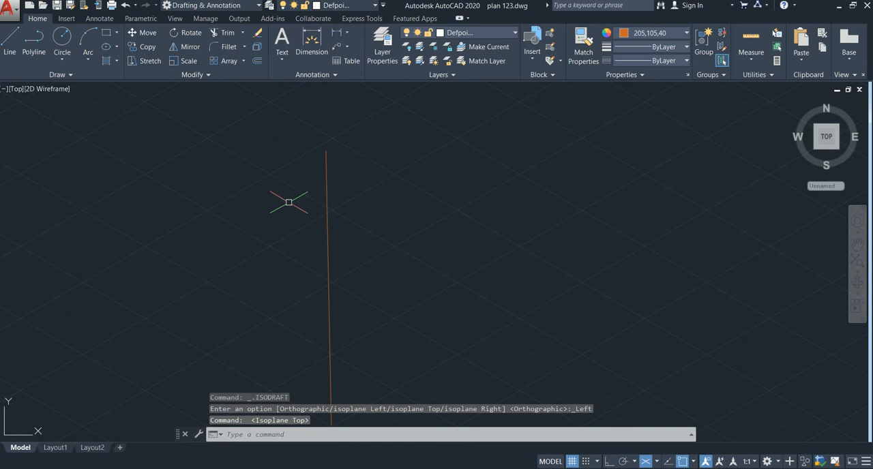
key(F5)
key(F5)
key(F5)
key(F5)
key(F5)
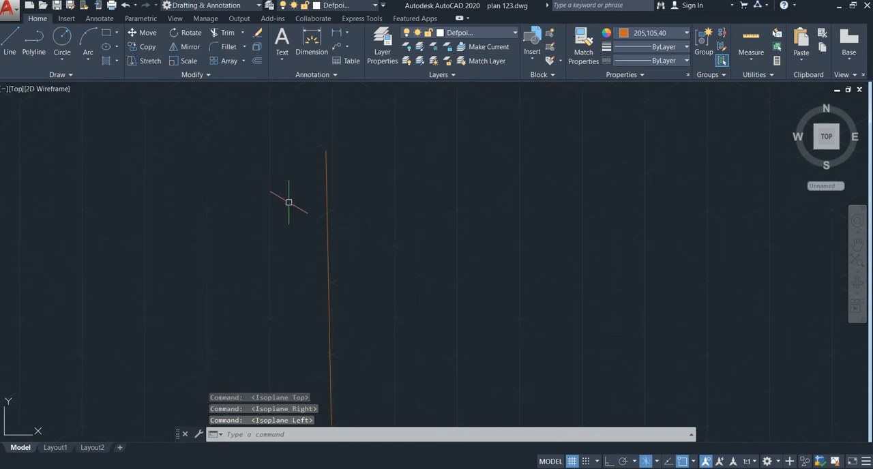
key(F5)
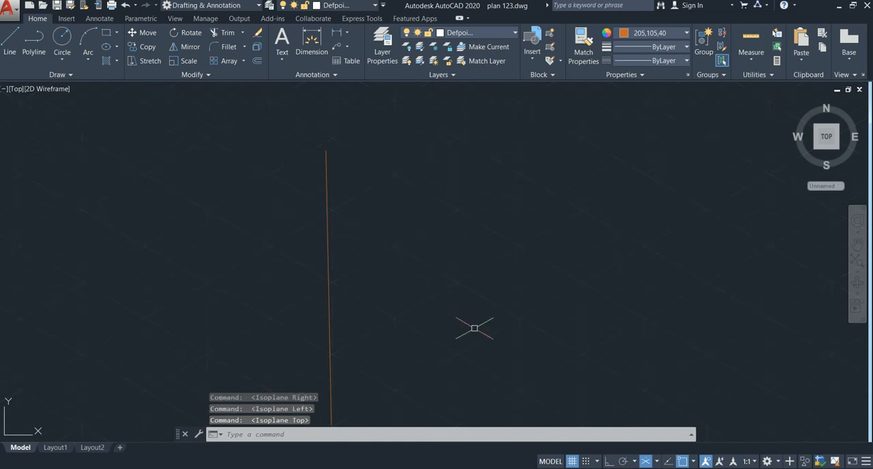
click(644, 464)
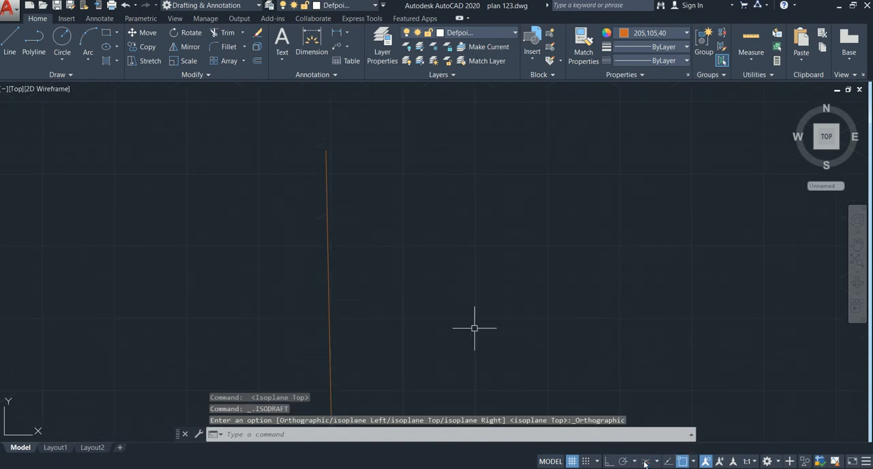
Switch from plan 123.dwg to the start page and back to the drawing
middle_drag(416, 239, 374, 215)
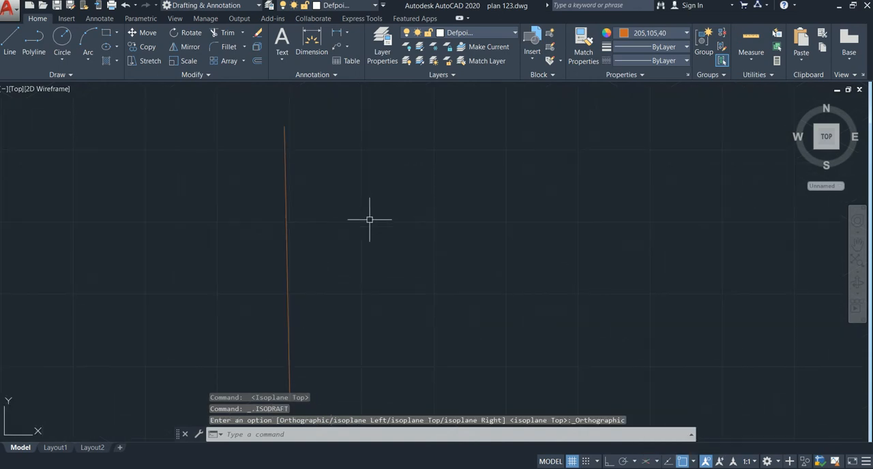
key(ctrl+Tab)
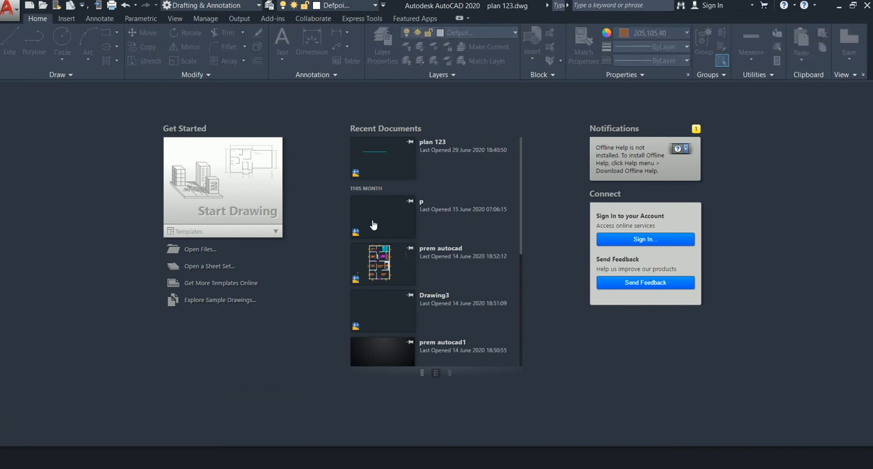
key(ctrl+Tab)
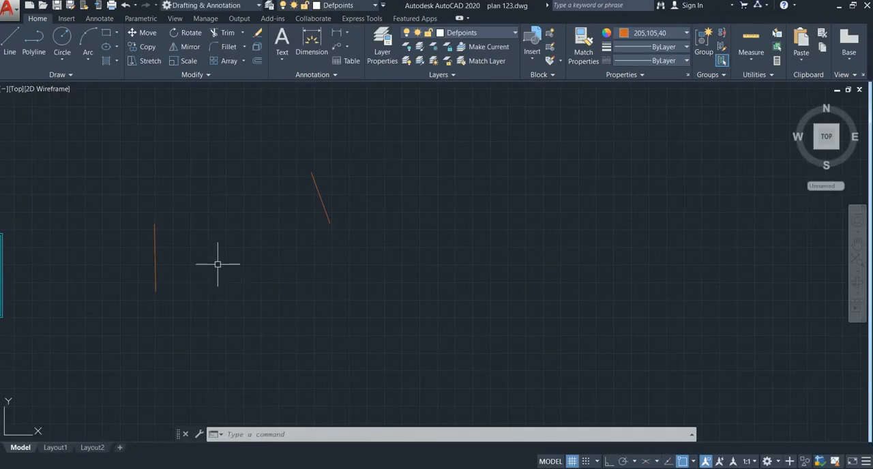
Turn dynamic UCS on for the plan 123.dwg drawing
key(F6)
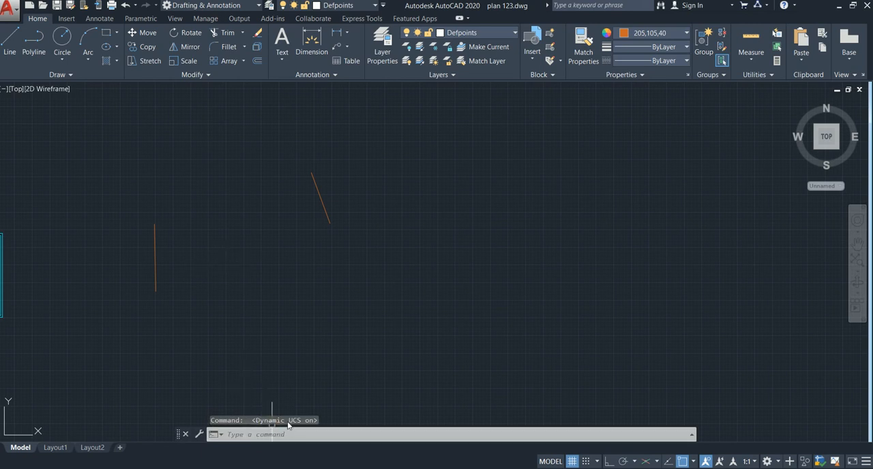
scroll(4, 429, up, 4)
middle_drag(6, 424, 70, 366)
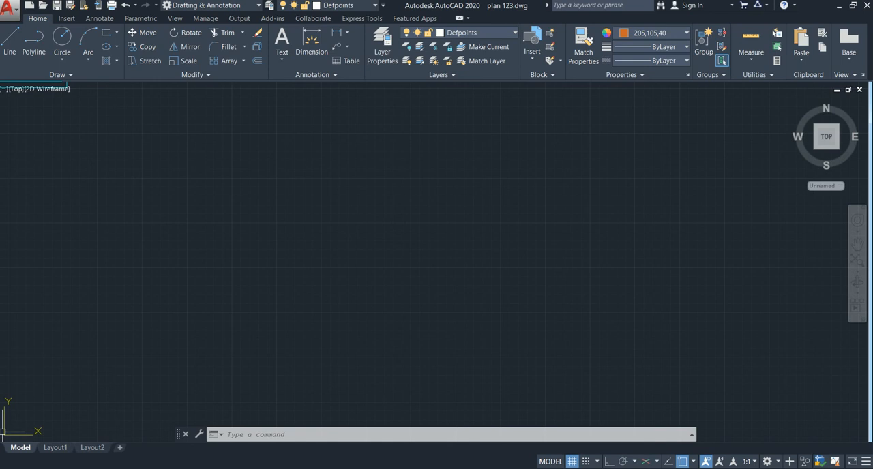
Toggle the drawing grid off and back on twice
key(F7)
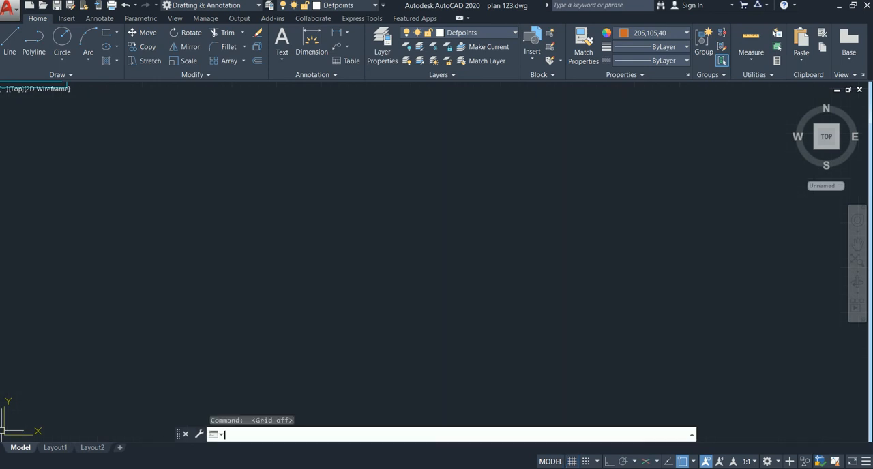
key(F7)
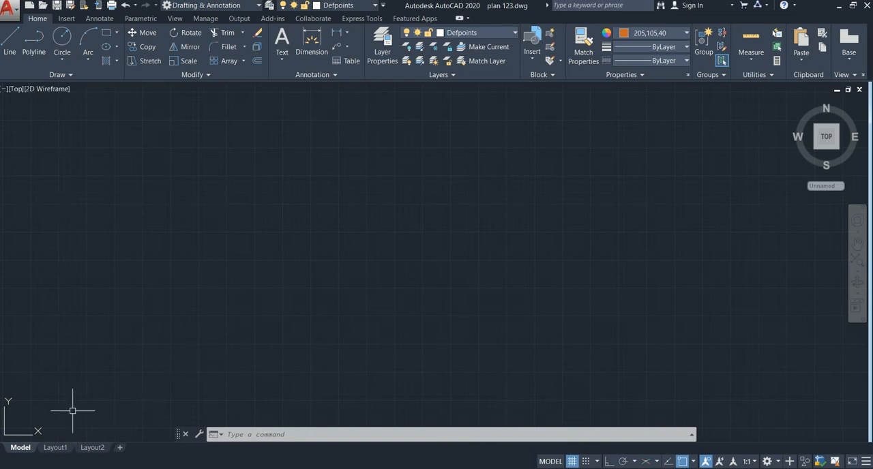
middle_drag(272, 362, 271, 363)
key(F7)
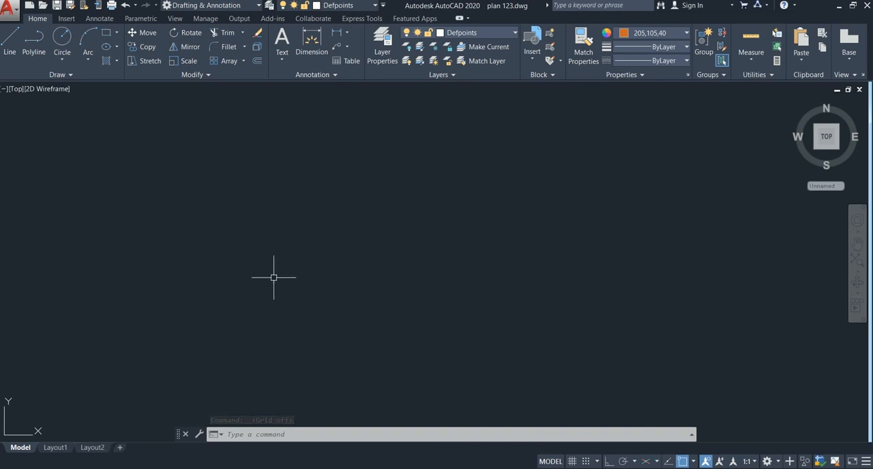
key(F7)
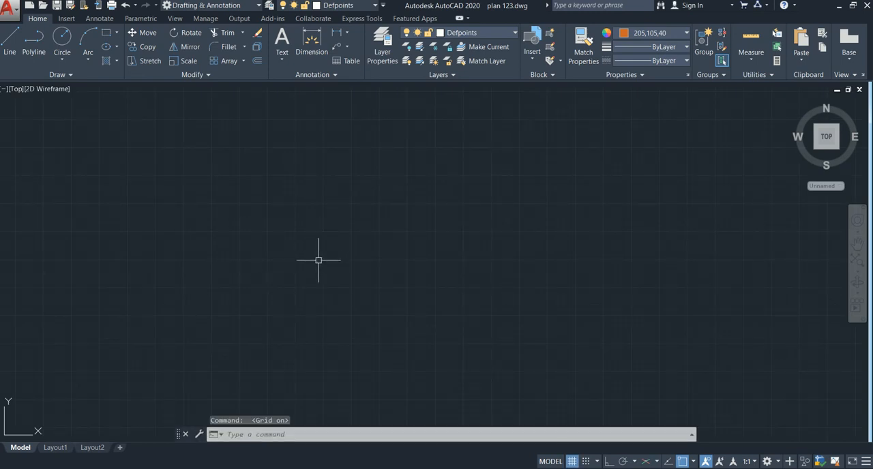
Turn ortho mode on and draw a vertical line about 120' long in the empty drawing area
key(F8)
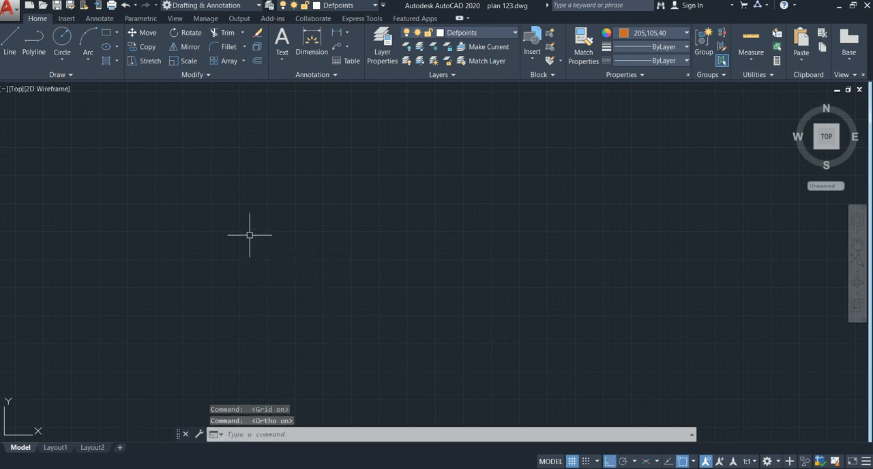
text(l)
key(Return)
click(242, 199)
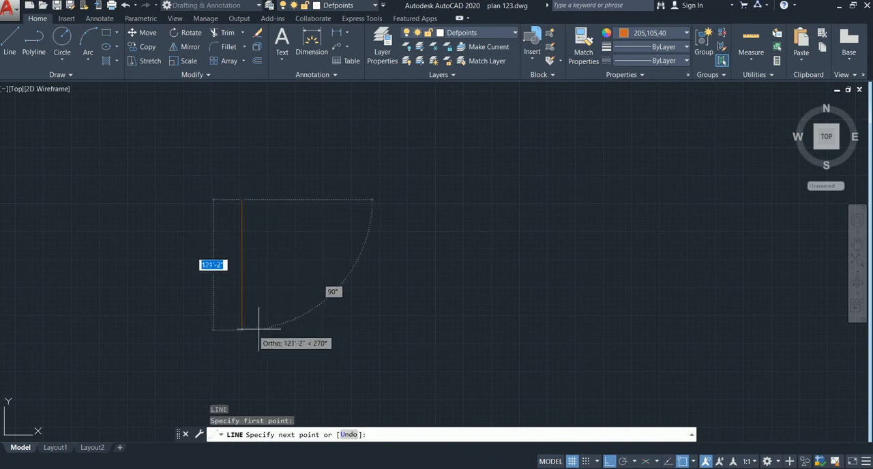
click(254, 326)
key(Escape)
Turn ortho mode off to preview a freely angled line beside the vertical line, and turn ortho back on
middle_drag(270, 310, 260, 300)
key(F8)
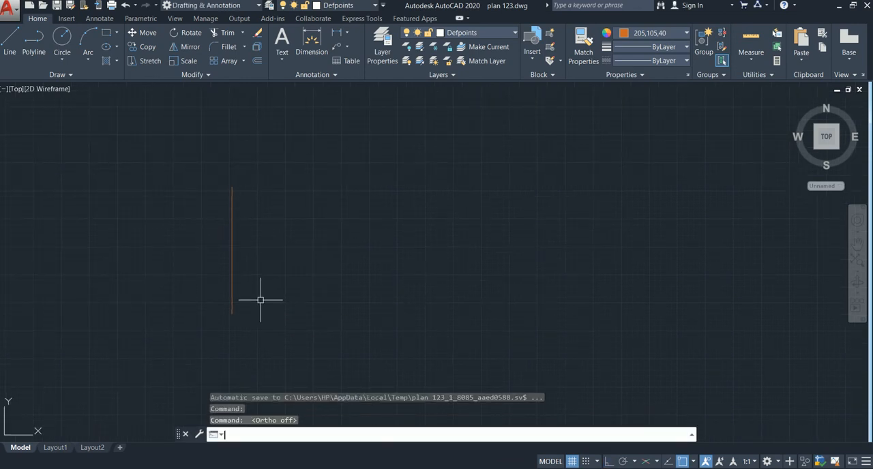
text(l)
key(Return)
click(314, 192)
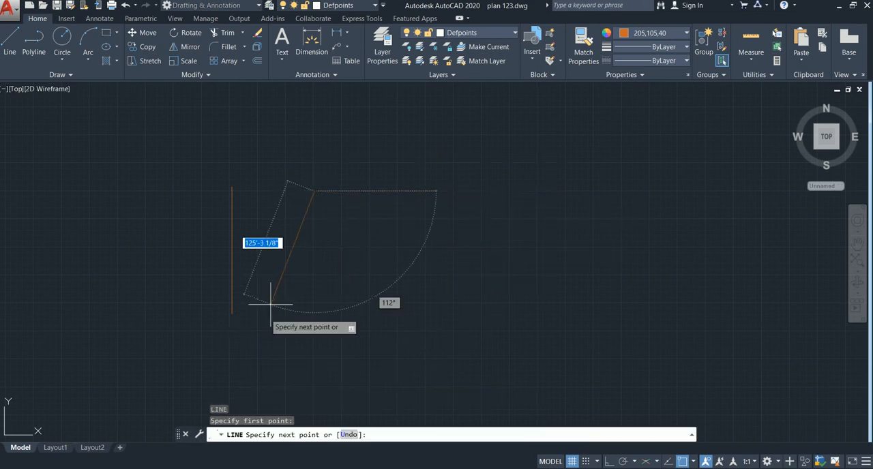
key(Escape)
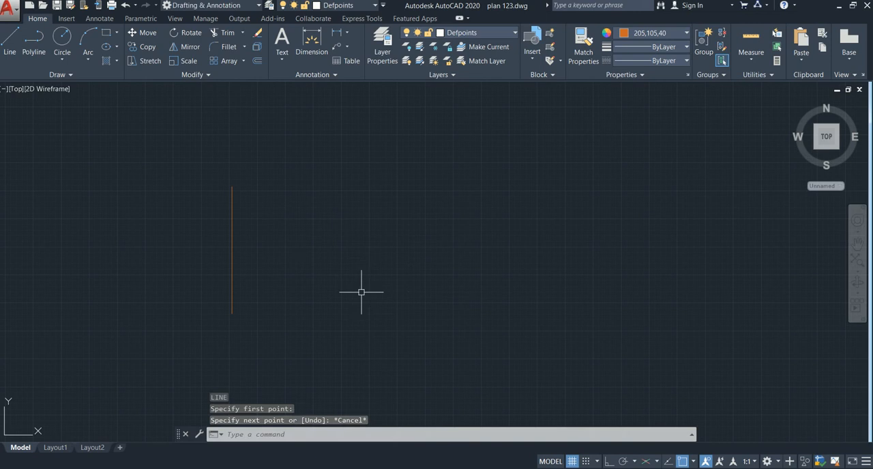
key(F8)
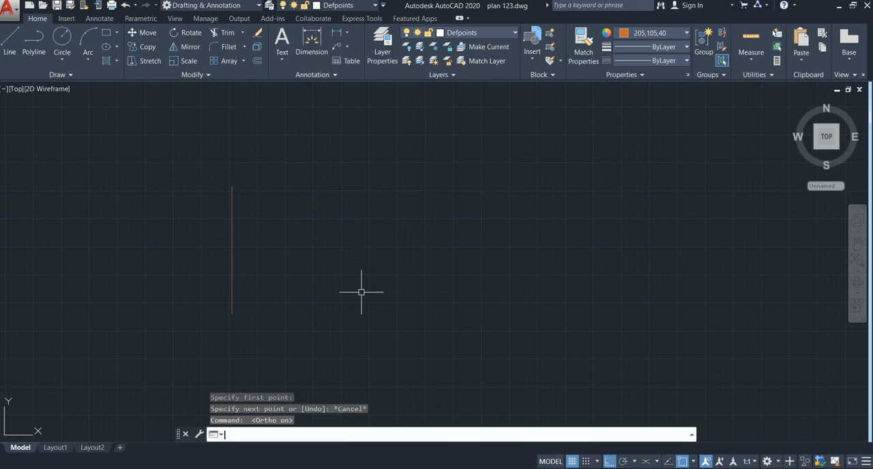
middle_drag(364, 297, 348, 298)
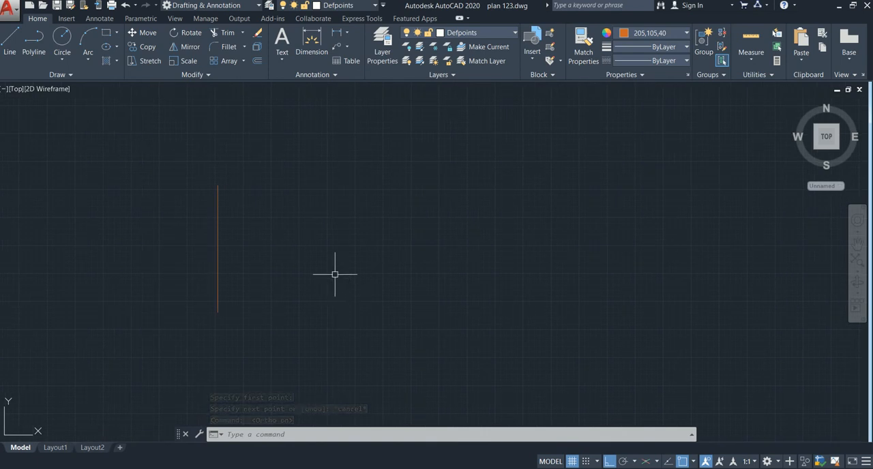
Preview the command suggestions for L at the crosshair
text(l)
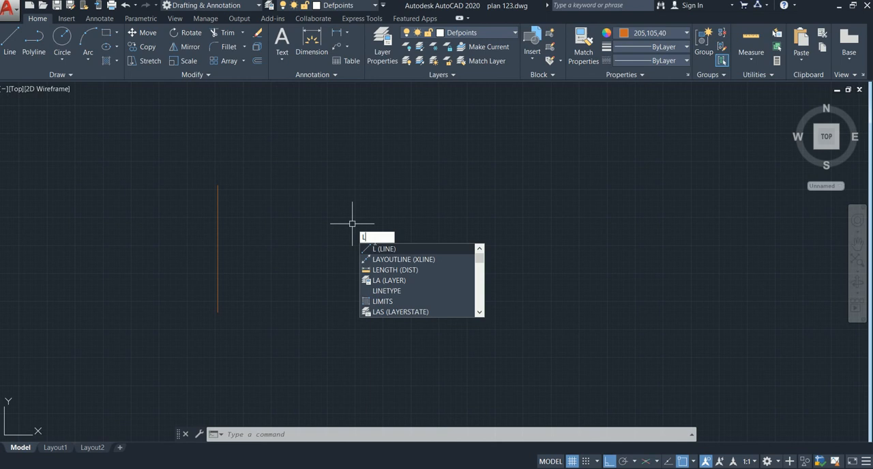
click(307, 217)
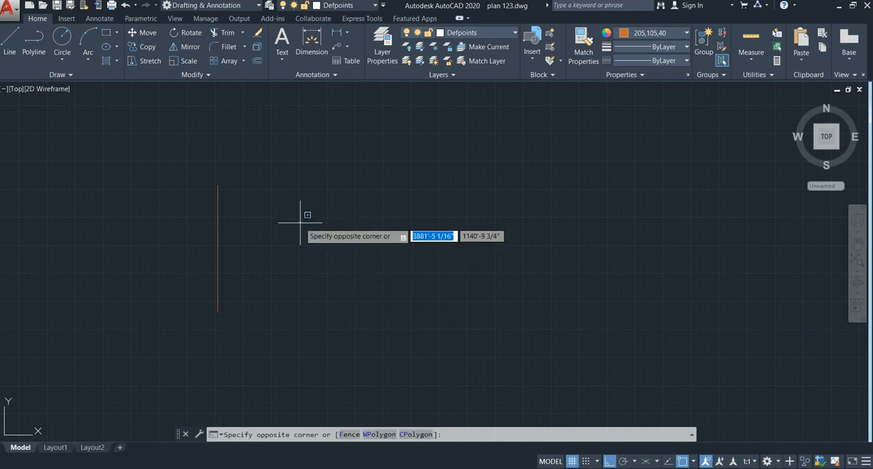
key(Escape)
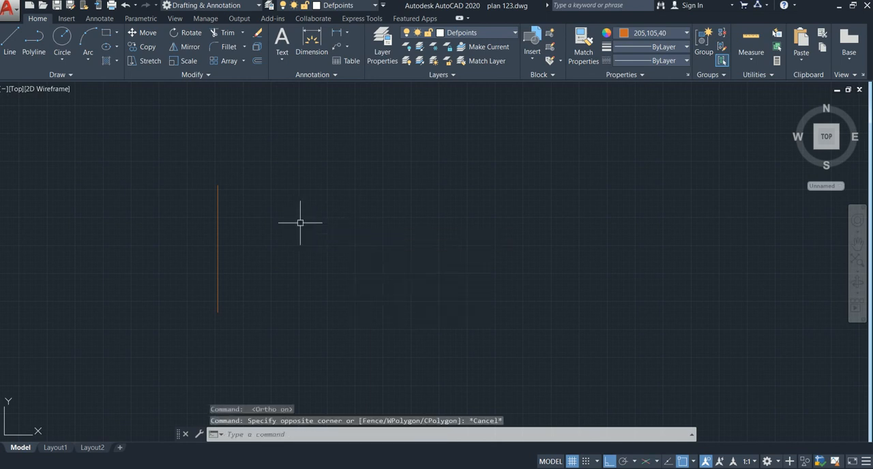
key(BackSpace)
text(L)
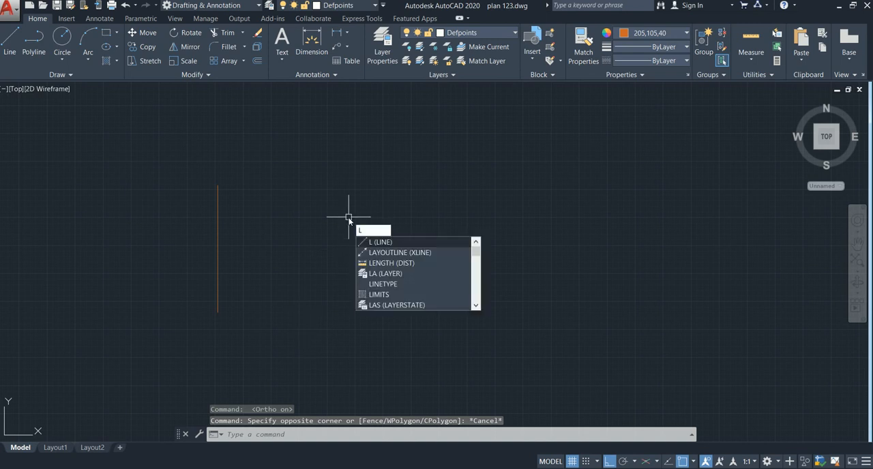
key(Escape)
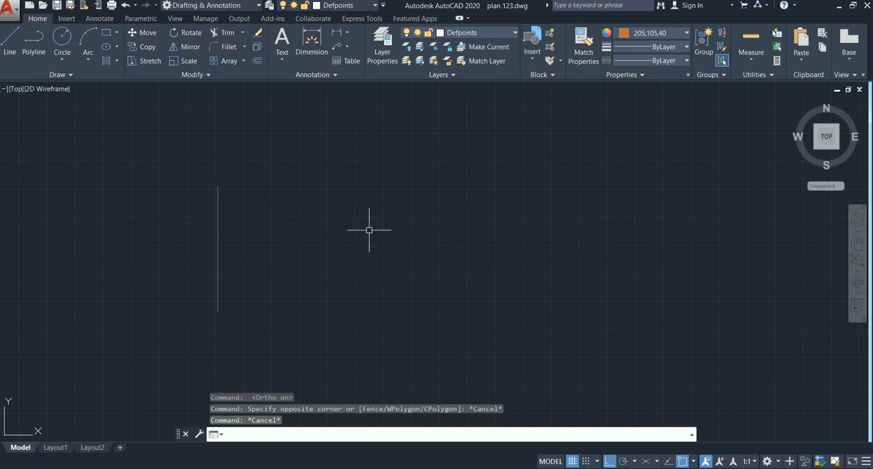
Preview the command suggestions for L in the command line instead of at the crosshair
text(L)
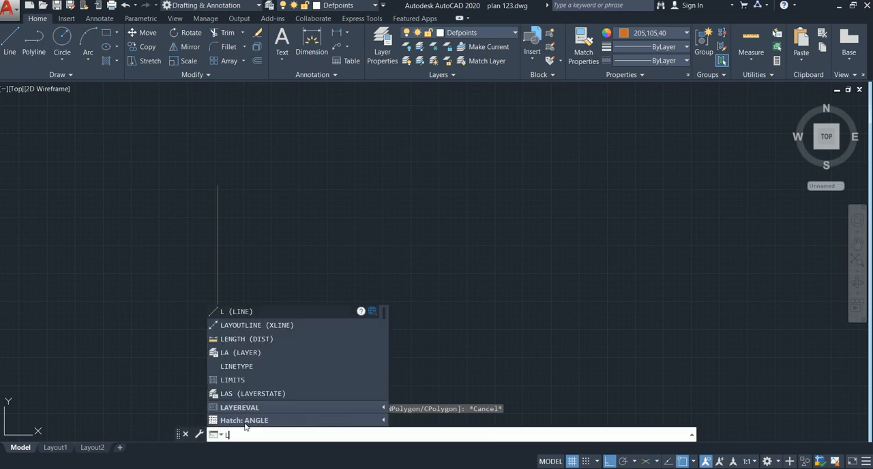
text(1)
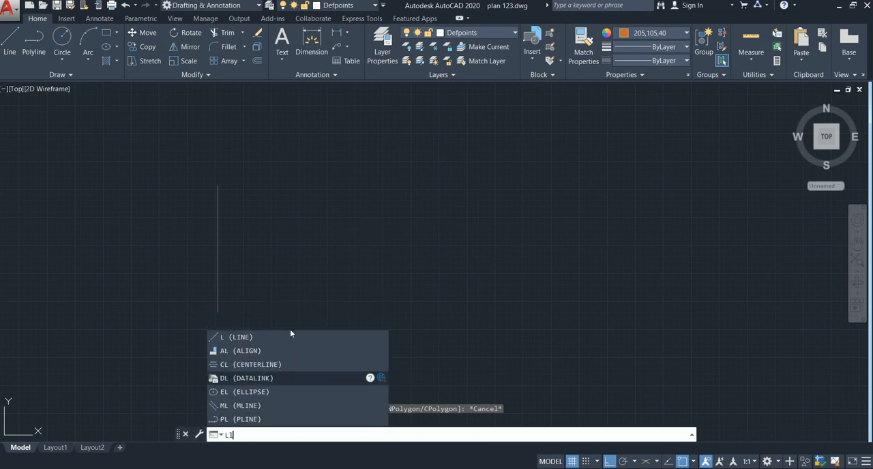
key(Escape)
key(Escape)
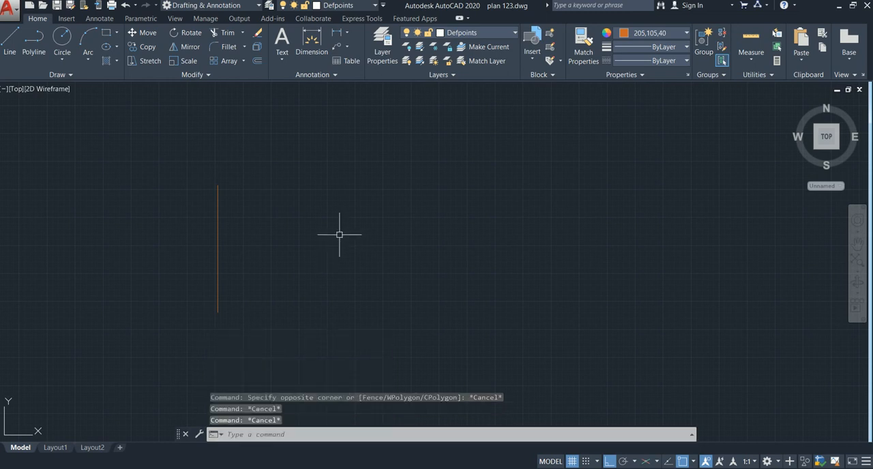
Turn on clean screen mode to hide the ribbon and enlarge the drawing area
middle_drag(380, 257, 358, 238)
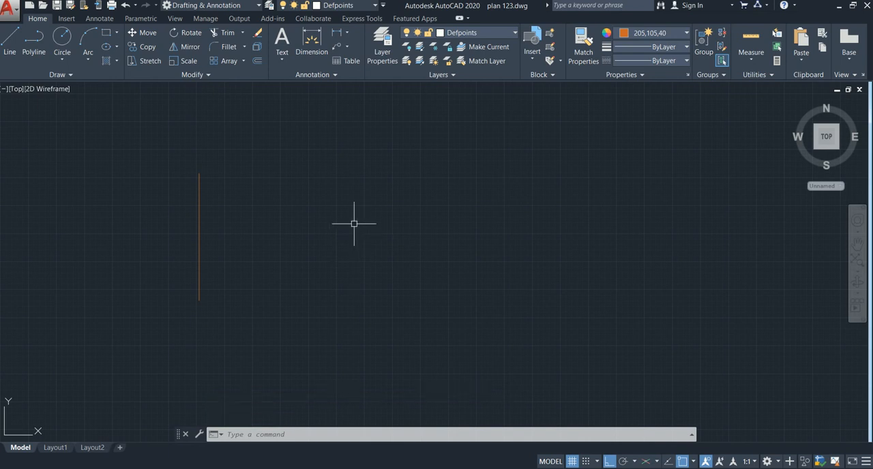
key(ctrl+0)
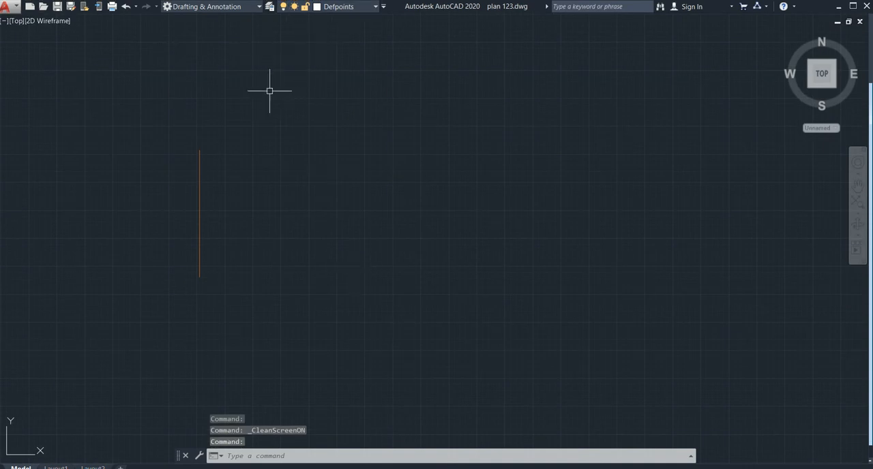
middle_drag(281, 112, 187, 130)
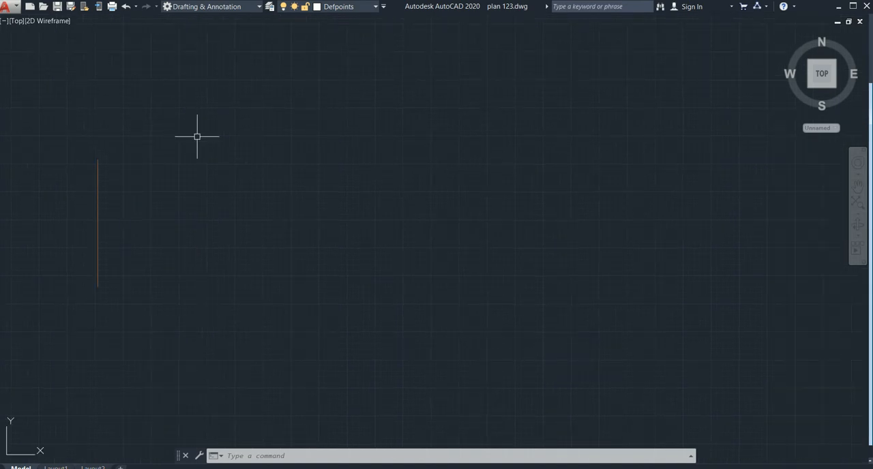
Restore the hidden ribbon with the RIBBON command
text(ribb)
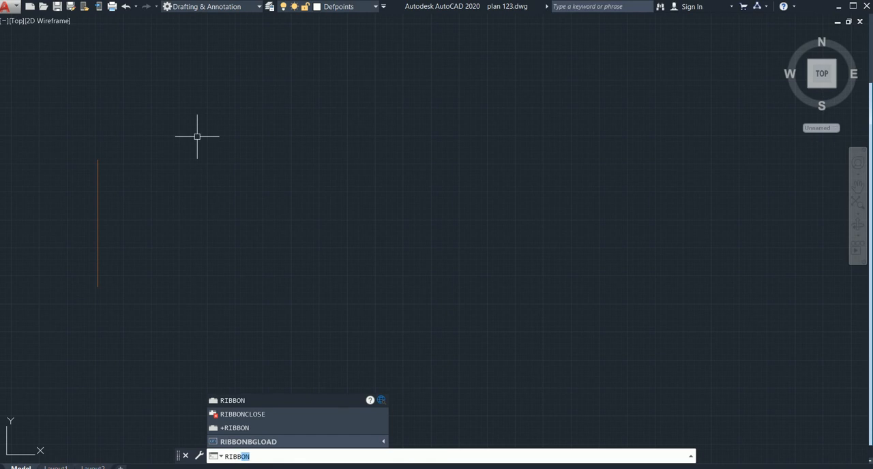
text(o)
key(Return)
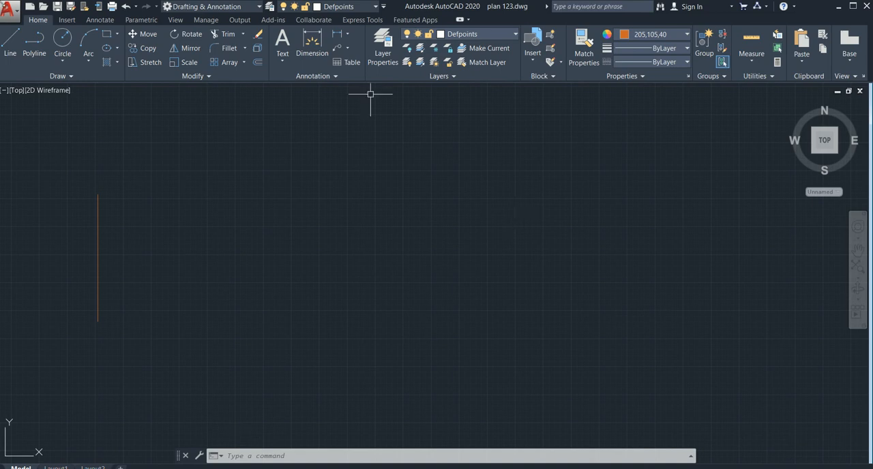
Draw a vertical construction line to the right of the existing short vertical line using XLINE's Ver option
text(xl)
key(Return)
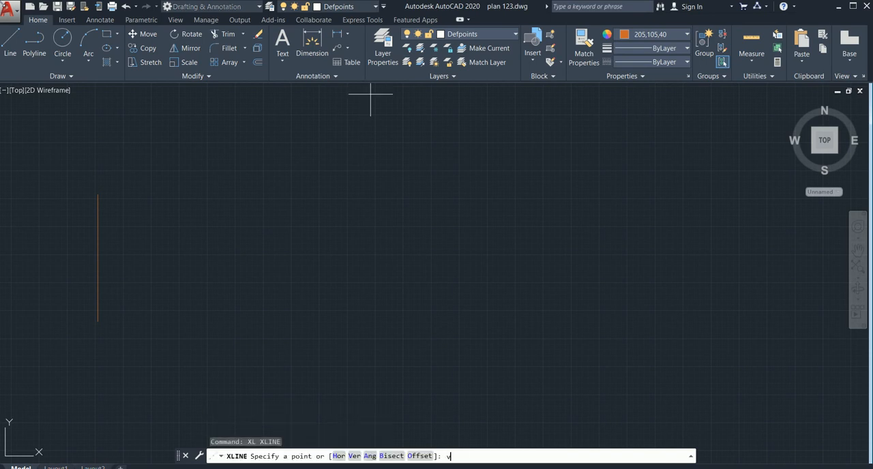
key(Return)
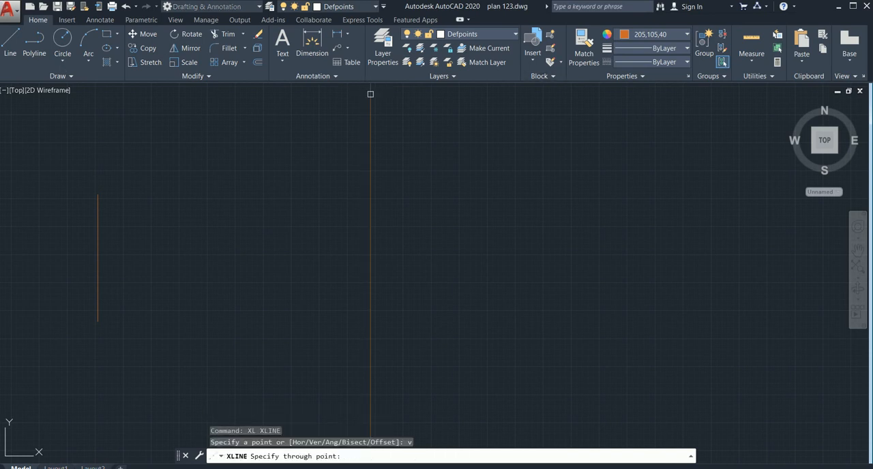
click(248, 198)
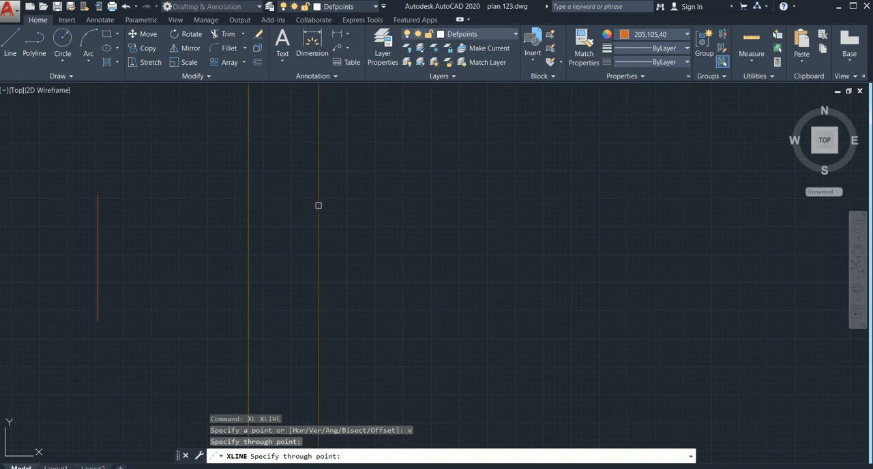
key(Escape)
Draw a horizontal construction line crossing the vertical construction line using XLINE's Hor option
text(xl)
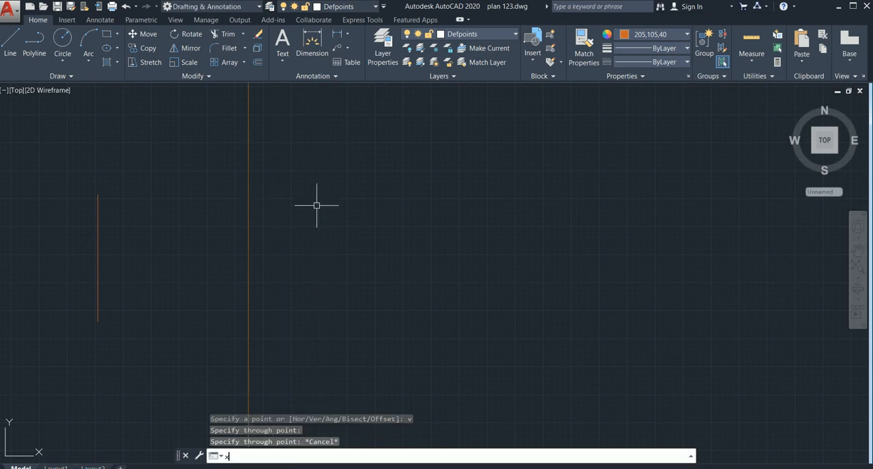
key(Return)
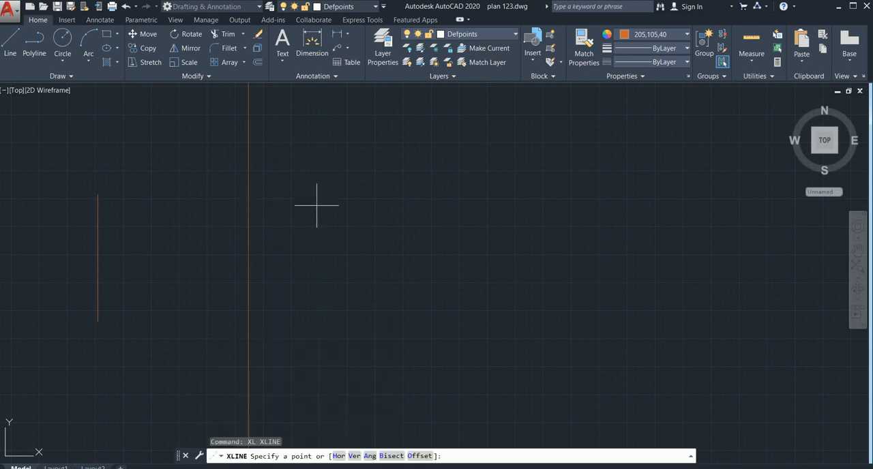
key(Return)
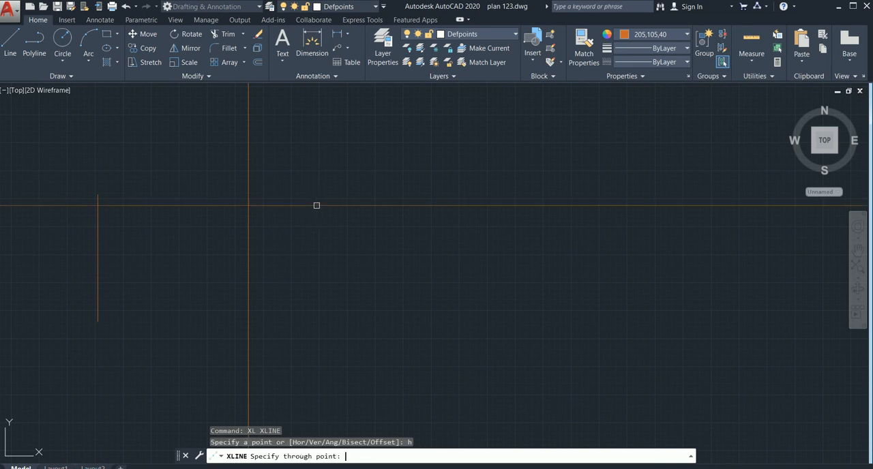
click(322, 260)
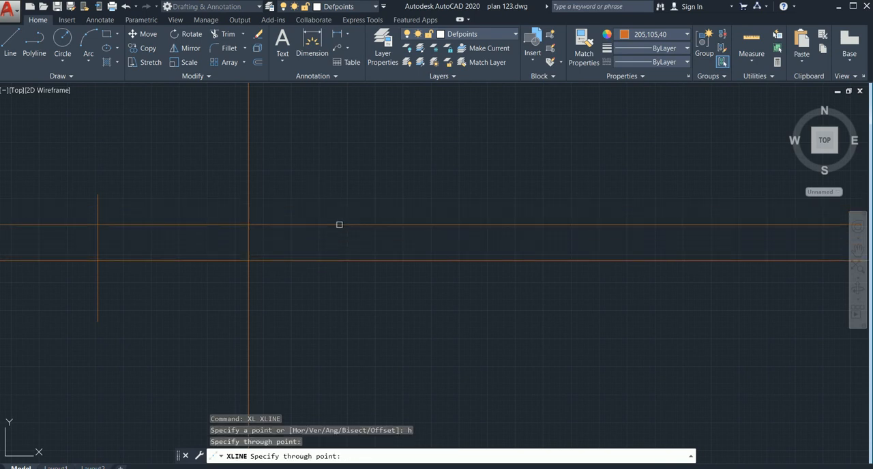
key(Escape)
Draw two parallel construction lines at a 25-degree angle across the horizontal construction line using XLINE's Ang option
middle_drag(335, 250, 200, 243)
middle_drag(259, 252, 187, 254)
text(x)
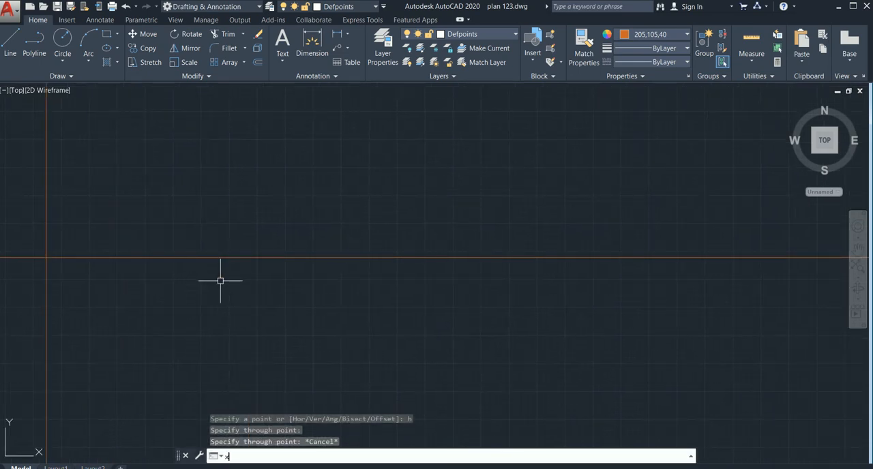
text(l)
key(Return)
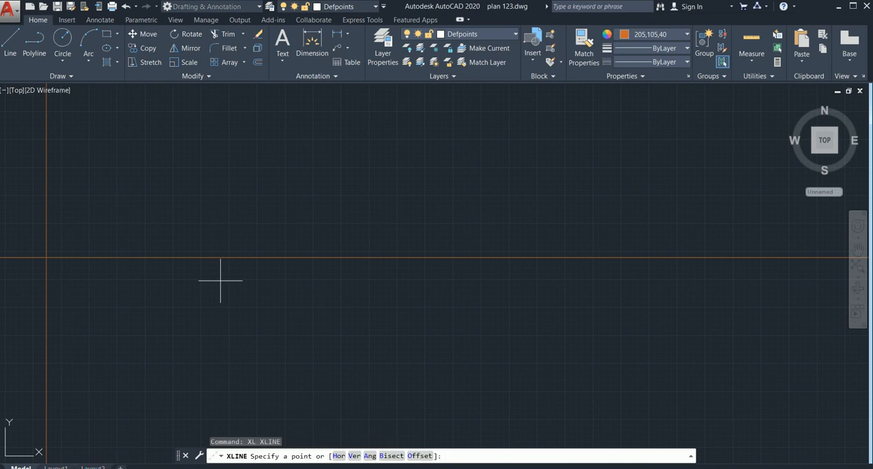
text(a)
key(Return)
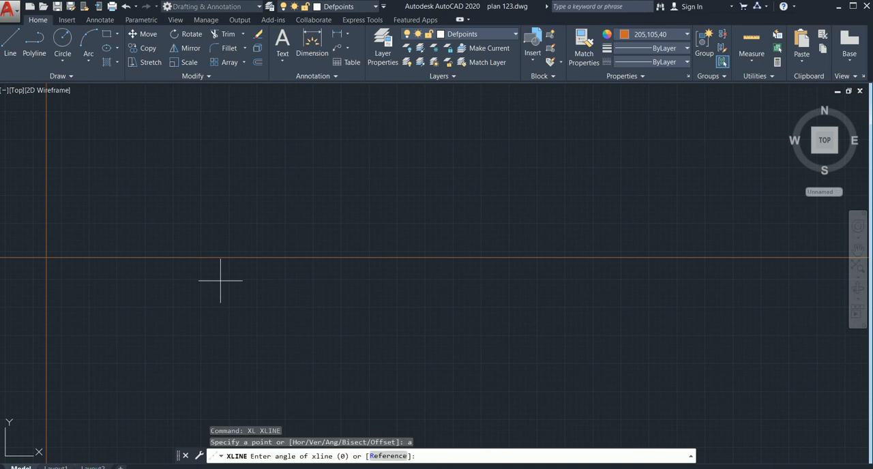
text(25)
key(Return)
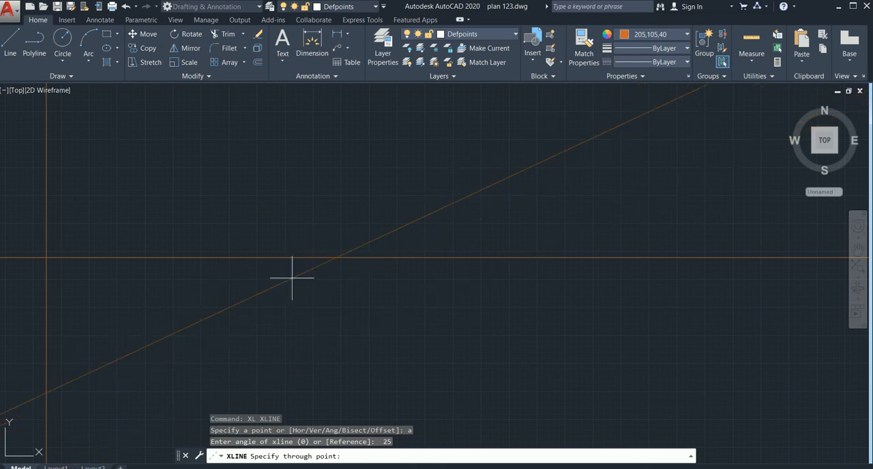
scroll(290, 278, down, 2)
middle_drag(292, 281, 219, 280)
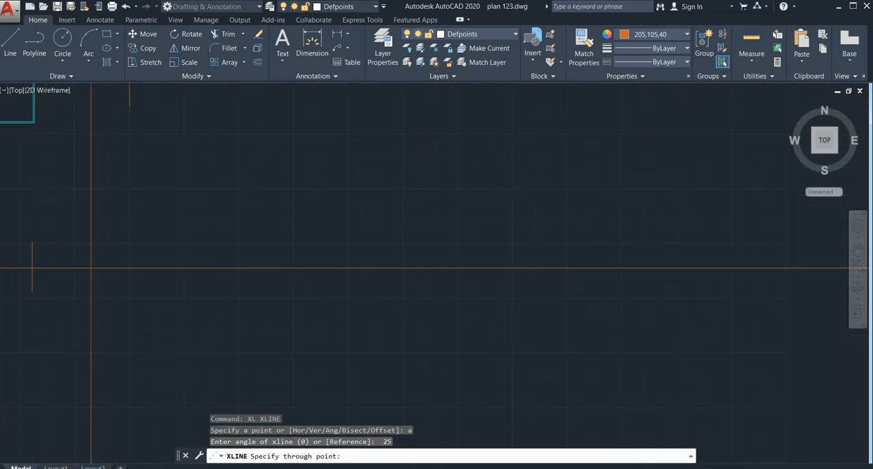
click(242, 265)
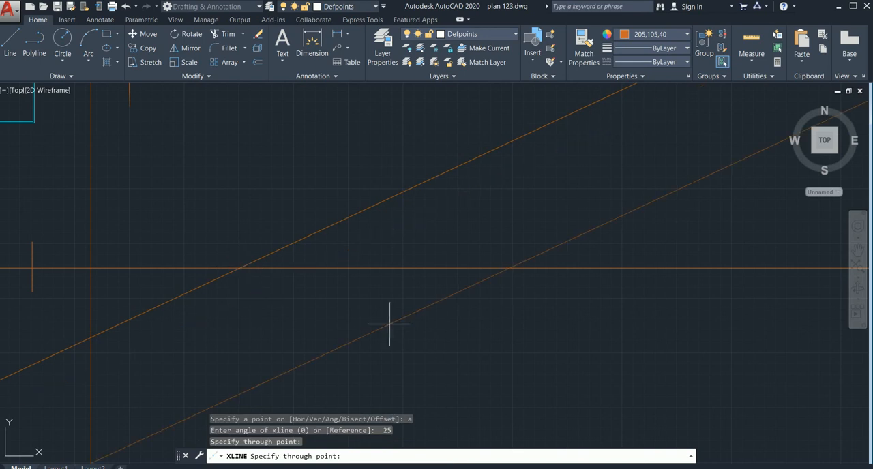
click(386, 314)
key(Escape)
scroll(249, 308, down, 3)
middle_drag(250, 309, 159, 314)
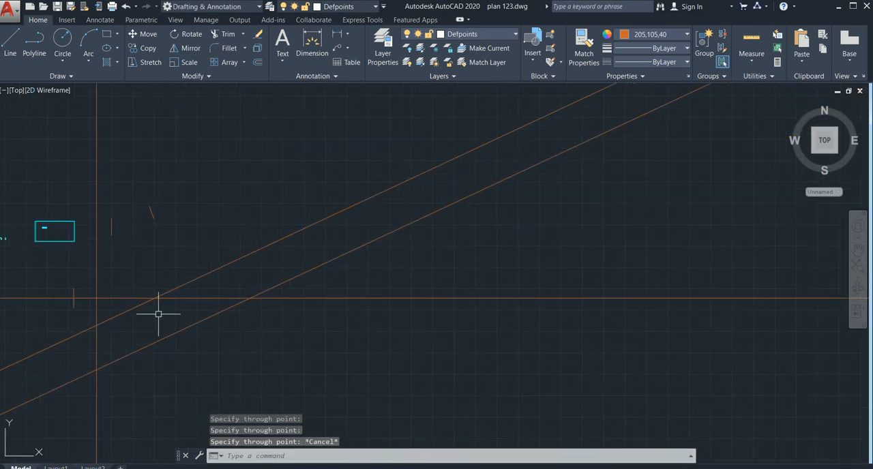
middle_drag(230, 306, 152, 329)
scroll(354, 303, down, 2)
middle_drag(348, 307, 253, 311)
mouse_move(329, 298)
middle_down()
mouse_move(276, 313)
mouse_move(315, 298)
mouse_move(290, 325)
mouse_move(288, 315)
middle_up()
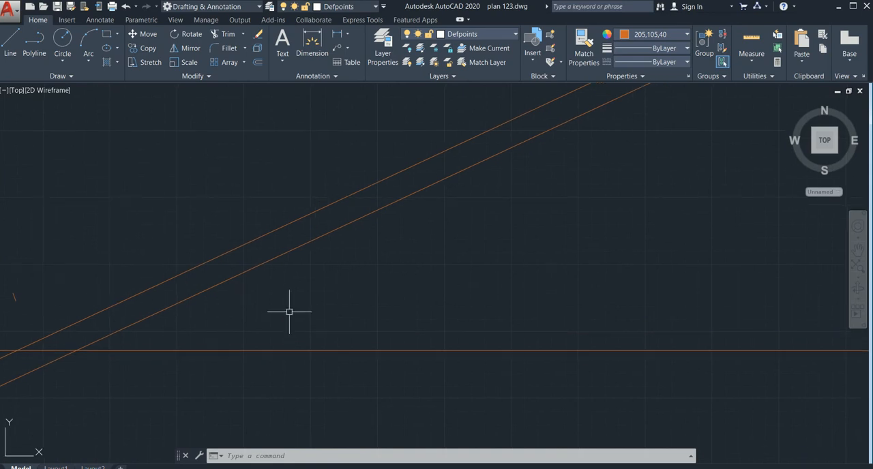